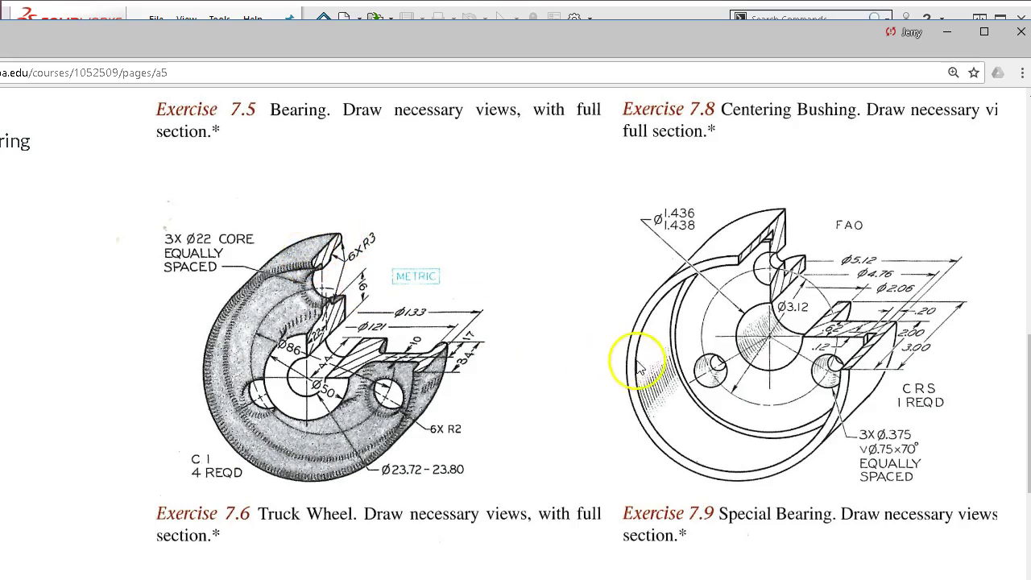
- Scroll Canvas back to Exercise 7.6 and shrink the browser to uncover SOLIDWORKS
scroll(773, 348, down, 5)
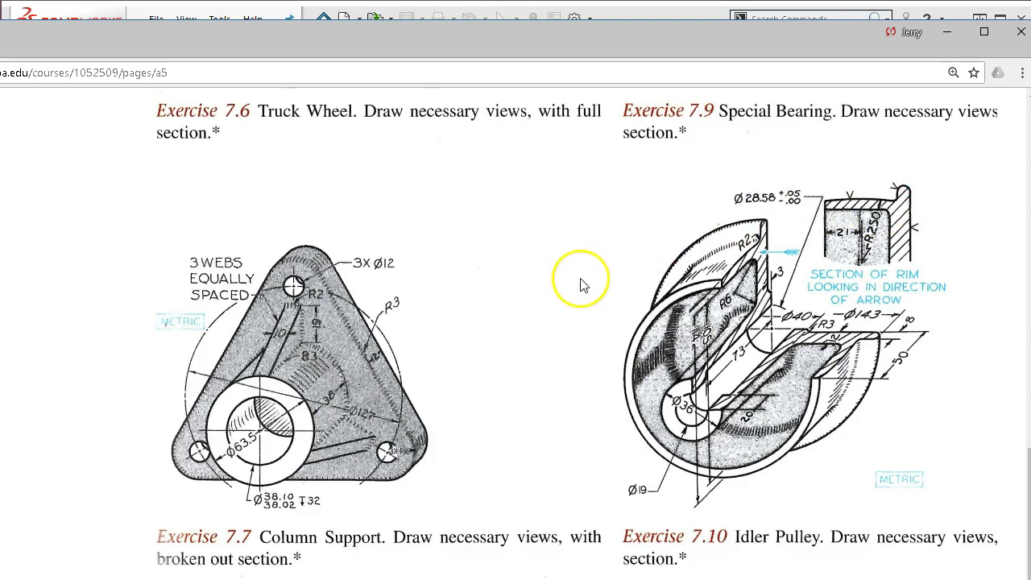
scroll(582, 285, up, 4)
scroll(582, 290, up, 1)
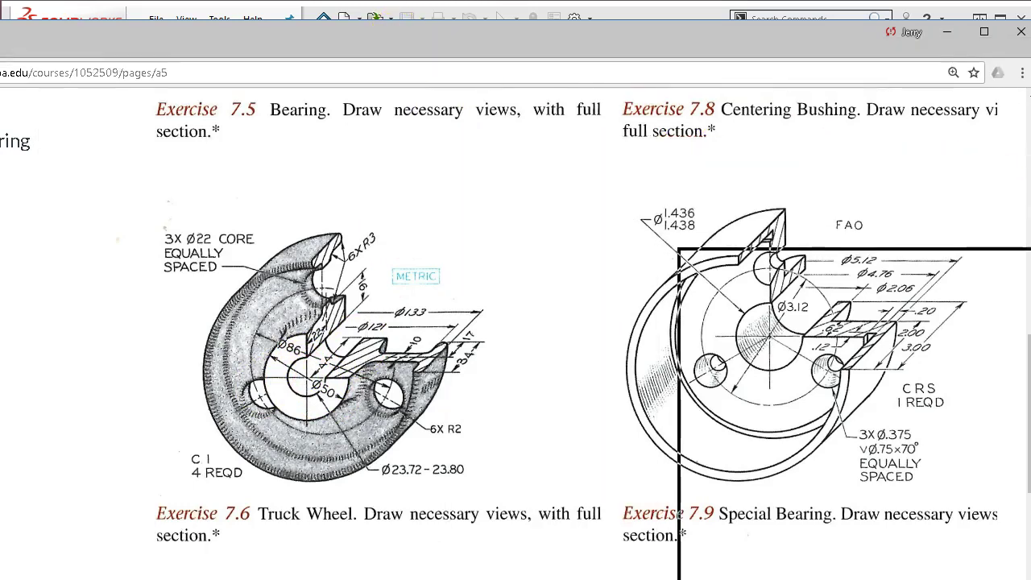
drag(678, 249, 675, 231)
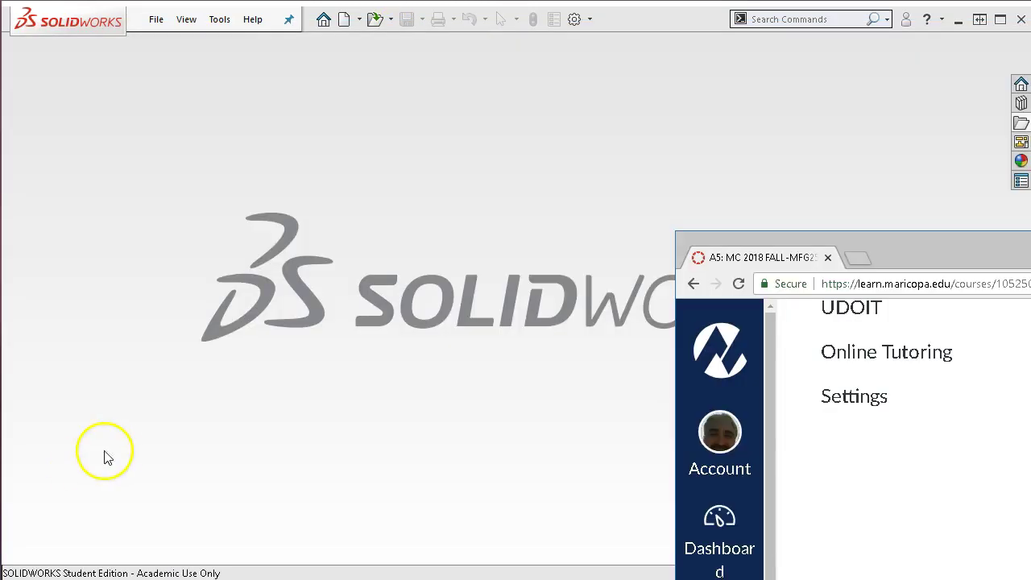
- Create a new part document from the Part metric template
click(344, 22)
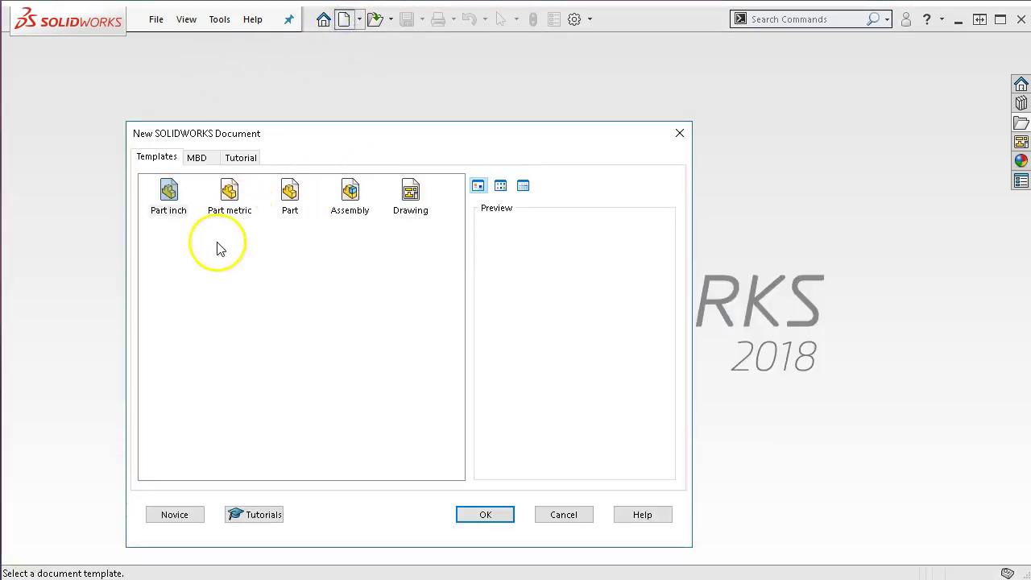
double_click(232, 202)
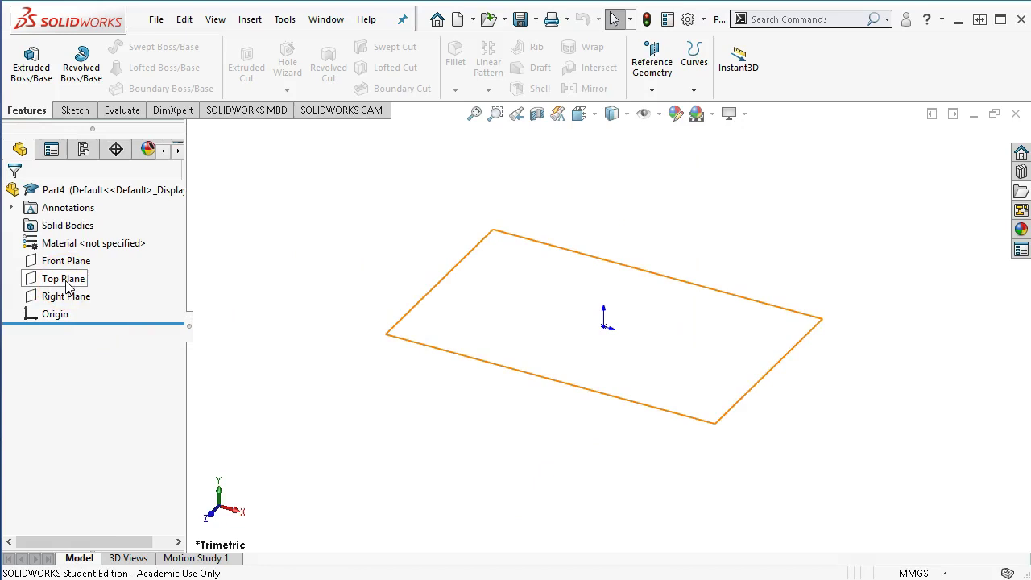
- Sketch on the Top Plane with a vertical, infinite-length centerline through the origin
click(68, 282)
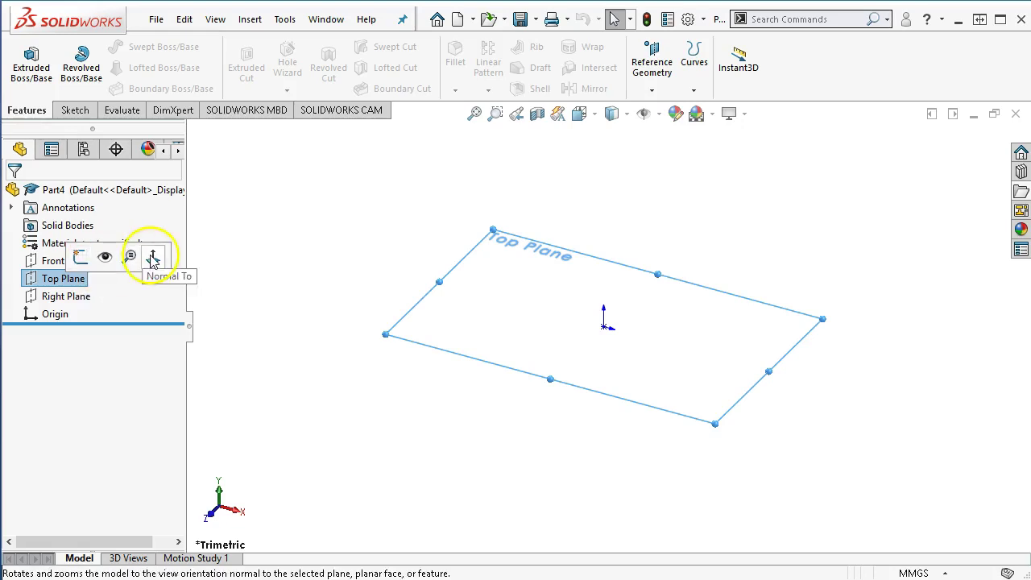
click(79, 257)
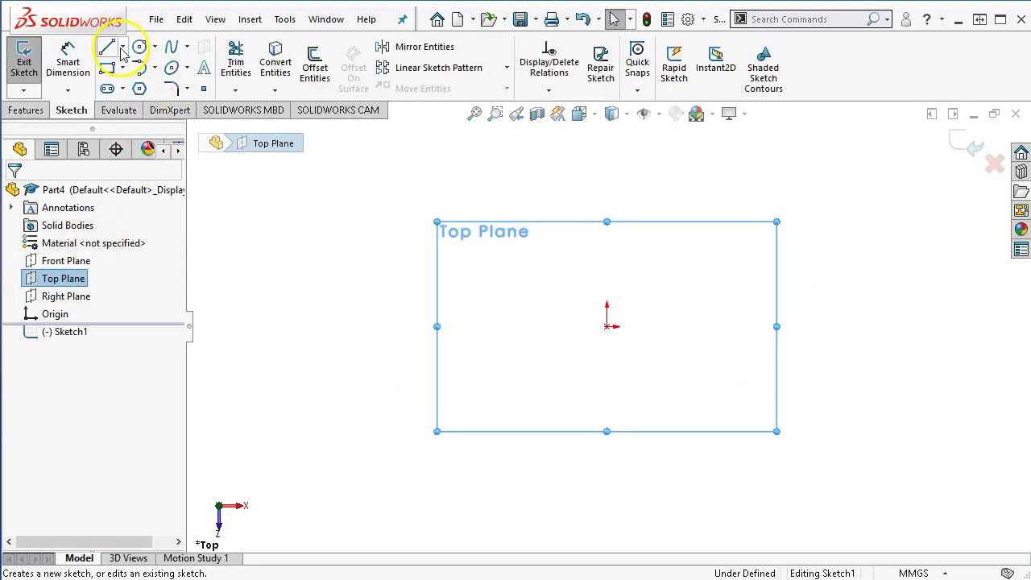
click(123, 50)
click(139, 87)
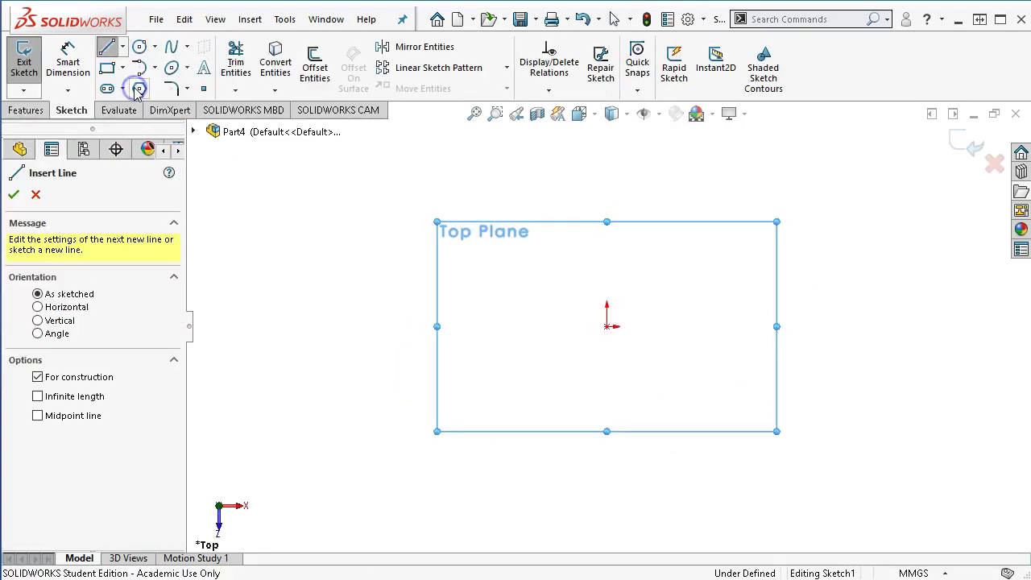
click(62, 320)
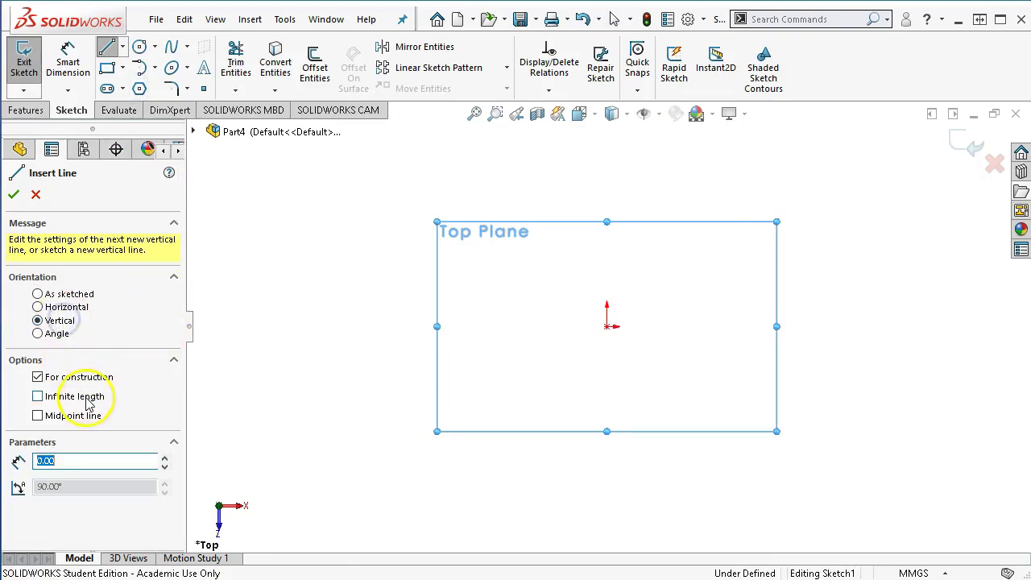
click(88, 403)
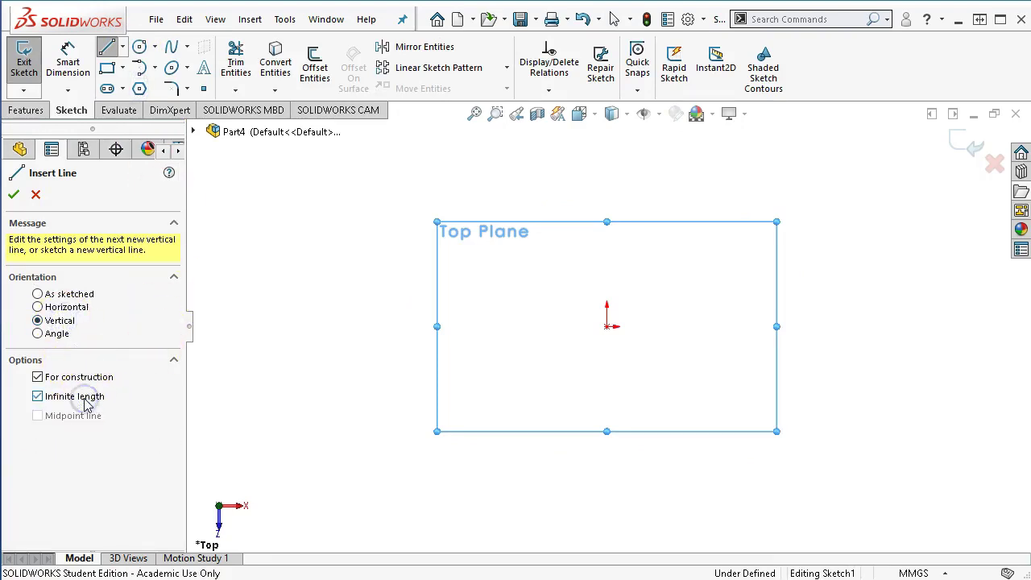
click(608, 326)
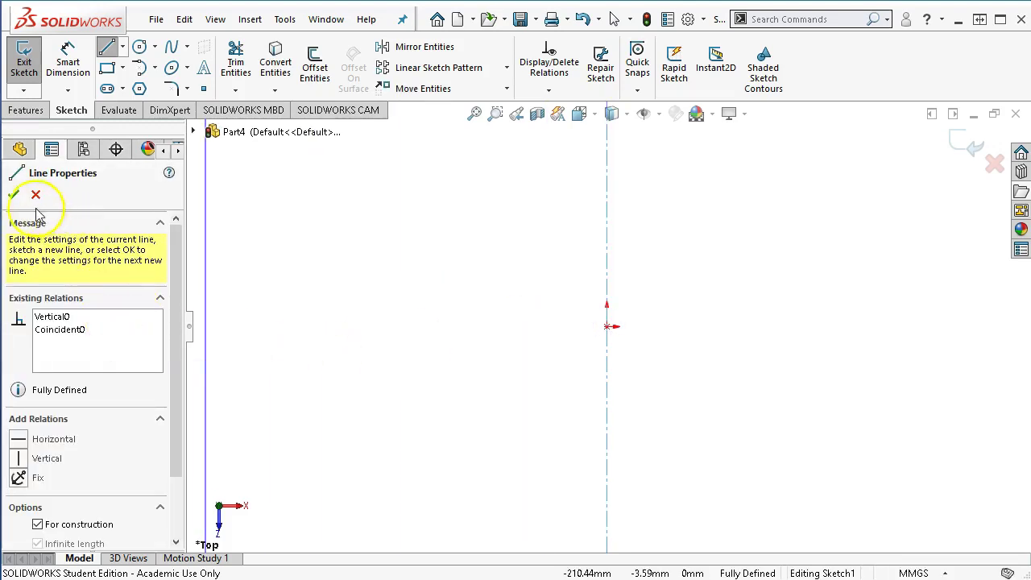
click(14, 194)
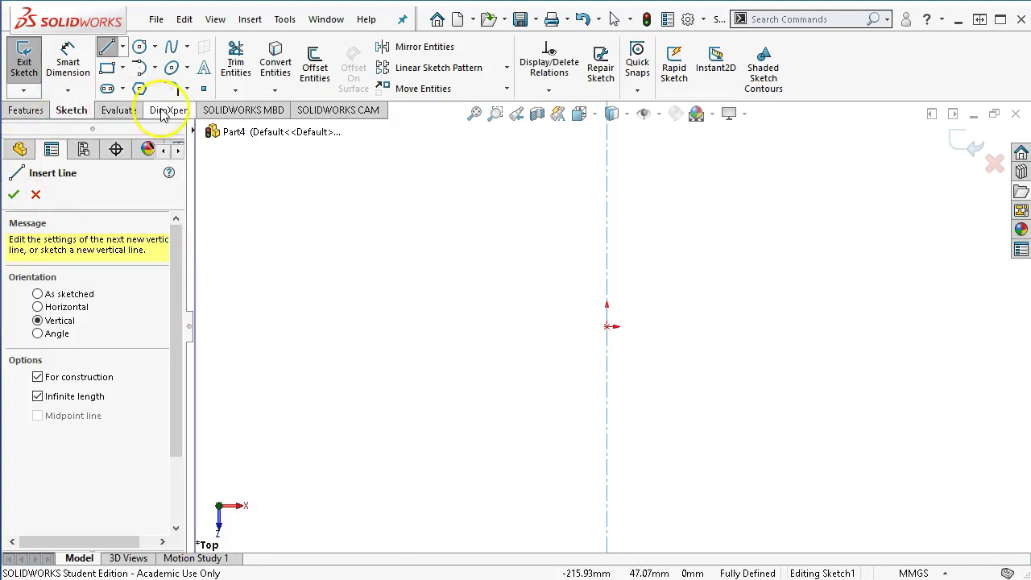
- Draw a horizontal centerline from the origin out to the right and end centerline drawing
click(36, 194)
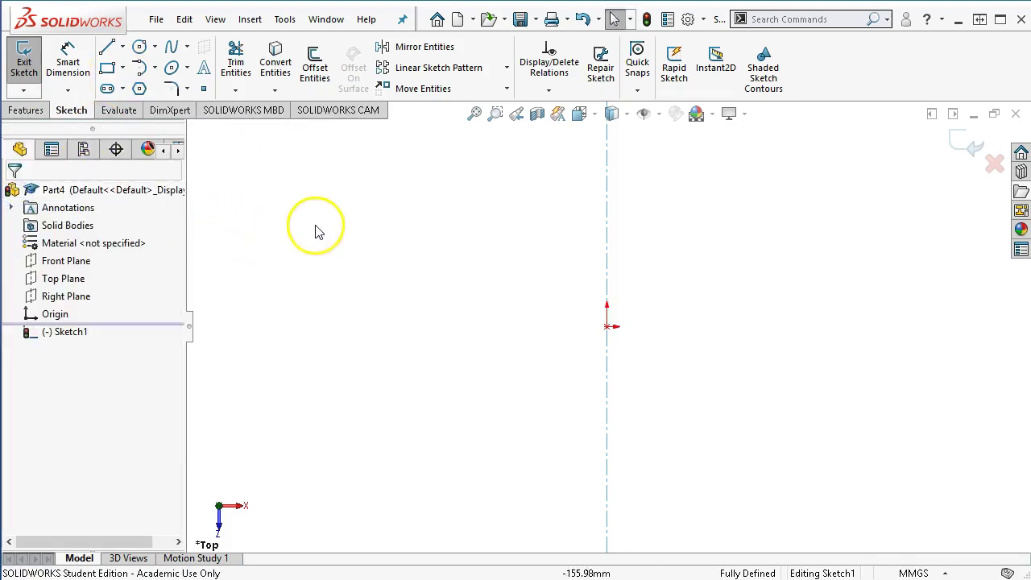
click(123, 48)
click(139, 86)
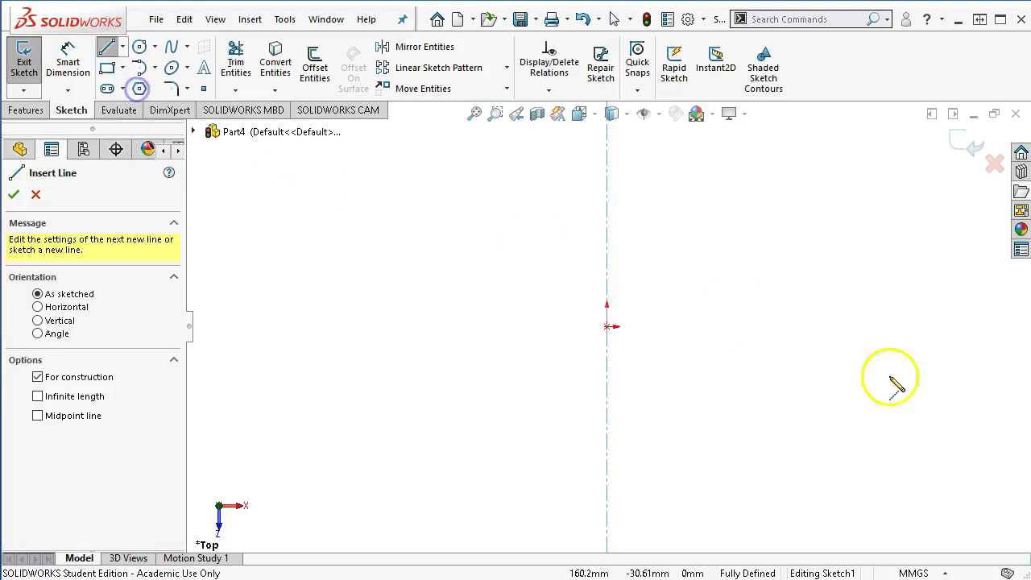
click(608, 326)
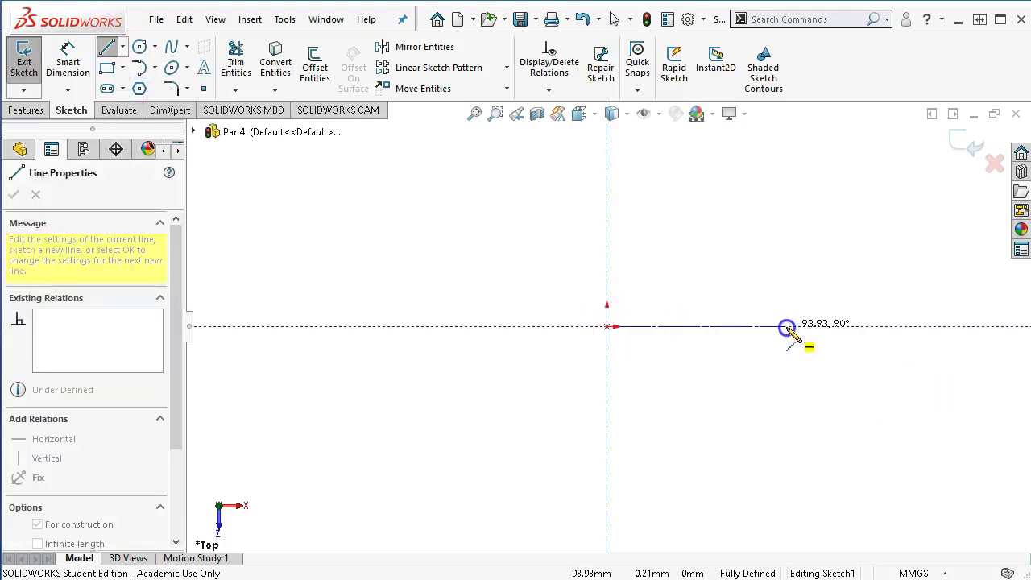
click(787, 326)
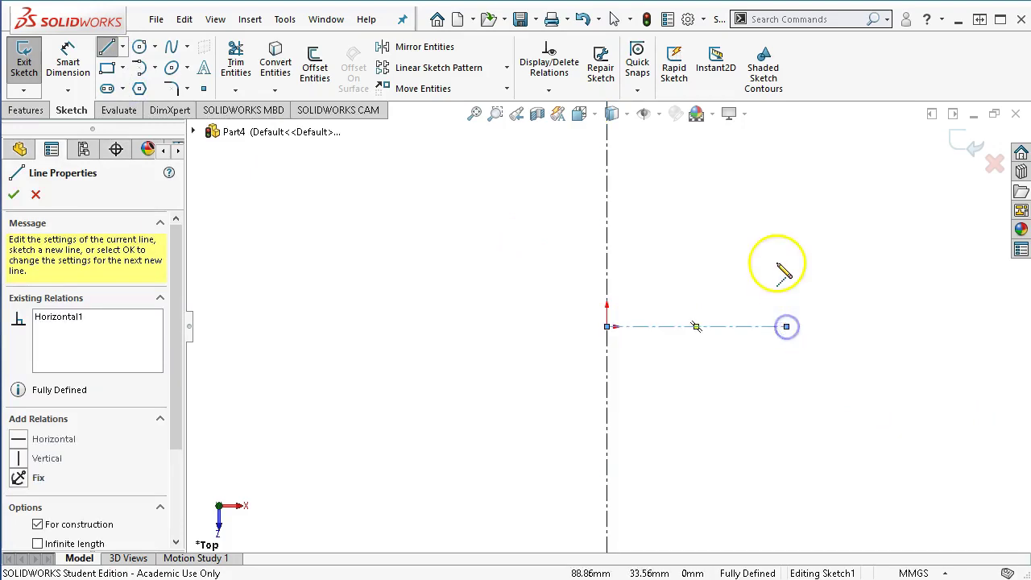
right_click(778, 264)
click(805, 272)
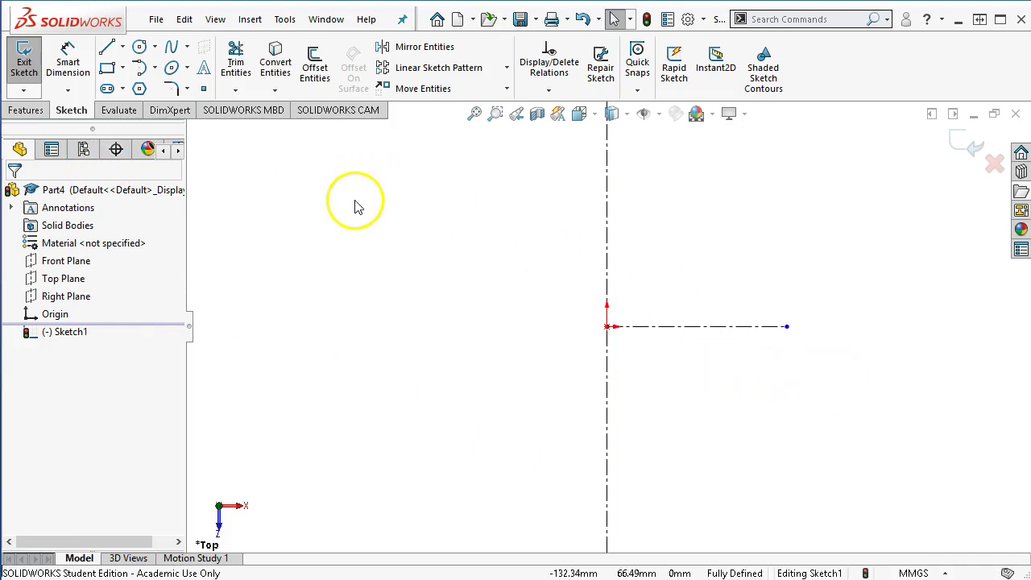
click(107, 47)
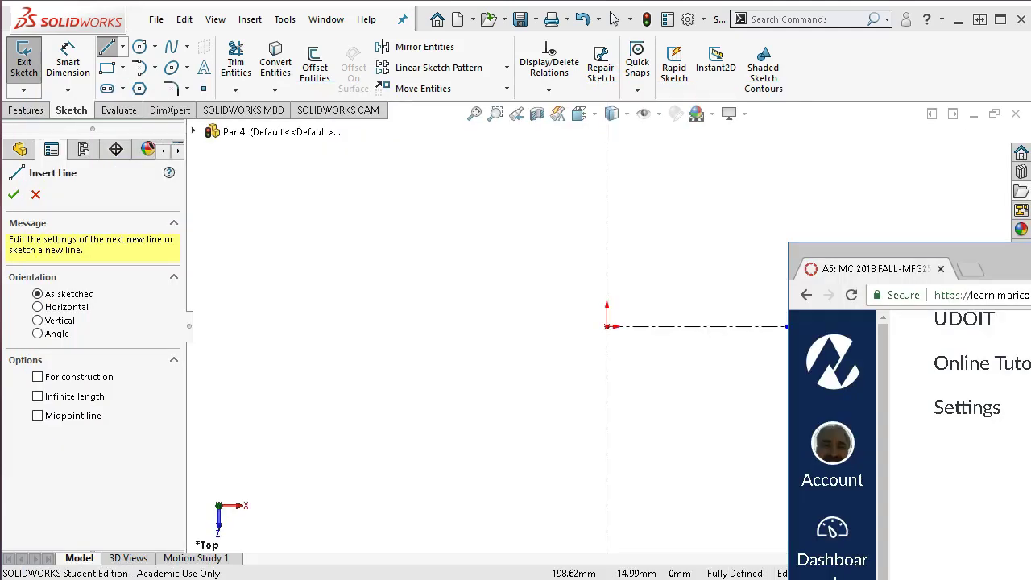
- Start the profile with a line straight down from the centerline and a short bottom edge
click(348, 281)
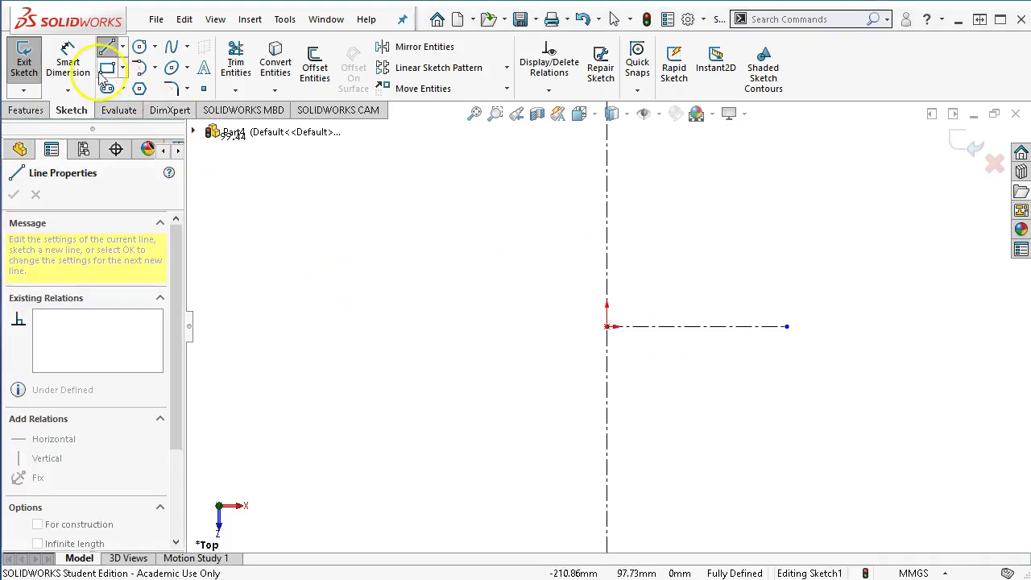
key(Escape)
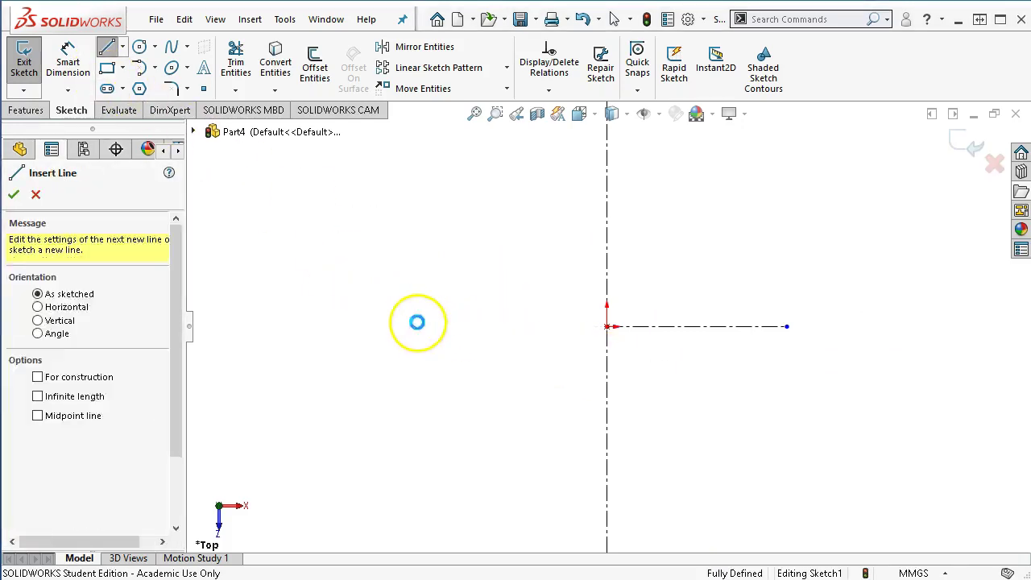
key(Escape)
click(106, 46)
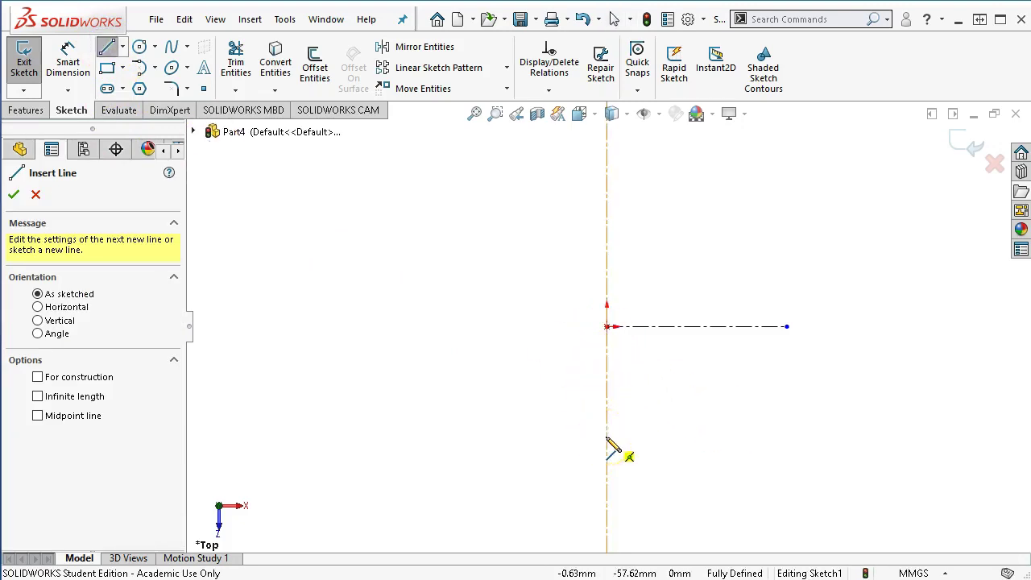
click(648, 327)
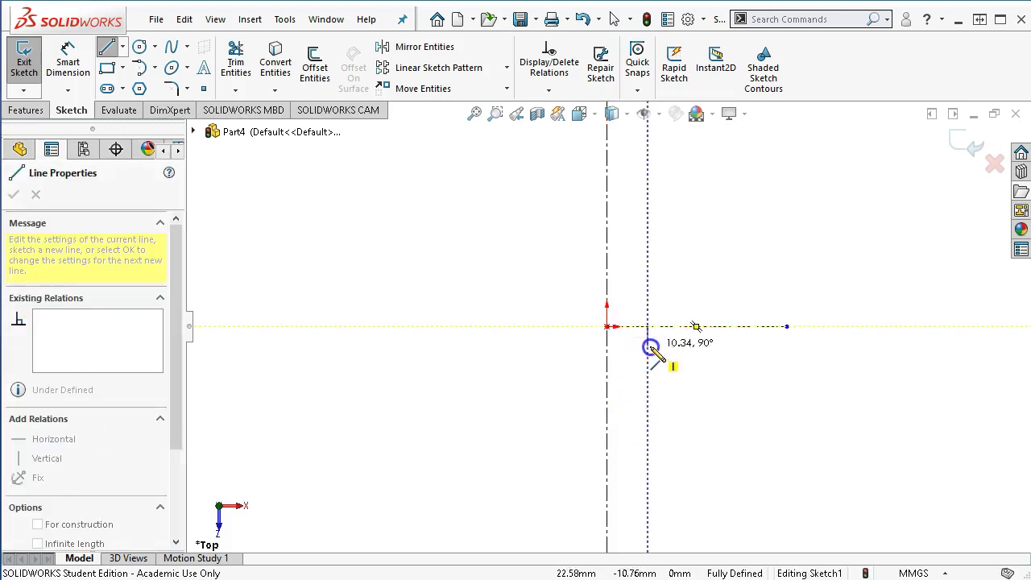
click(650, 402)
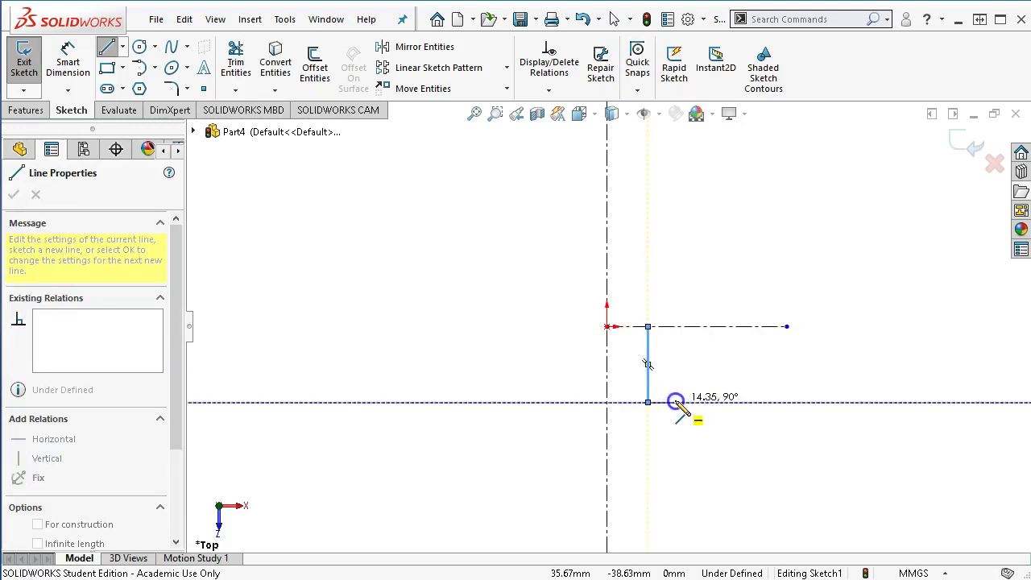
click(675, 401)
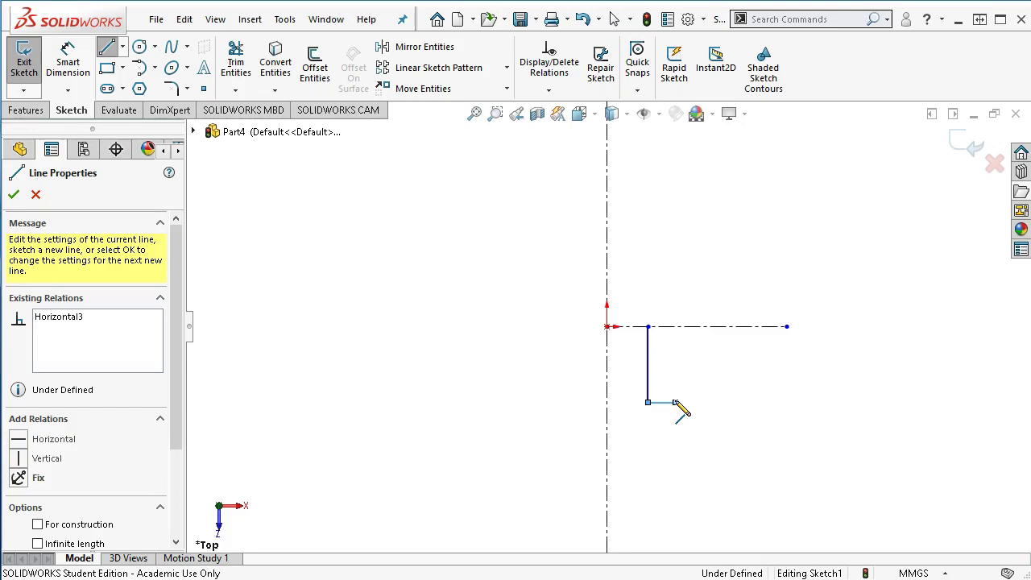
- Add slanted, horizontal, vertical and step edges, closing with a vertical line up to the centerline
click(675, 402)
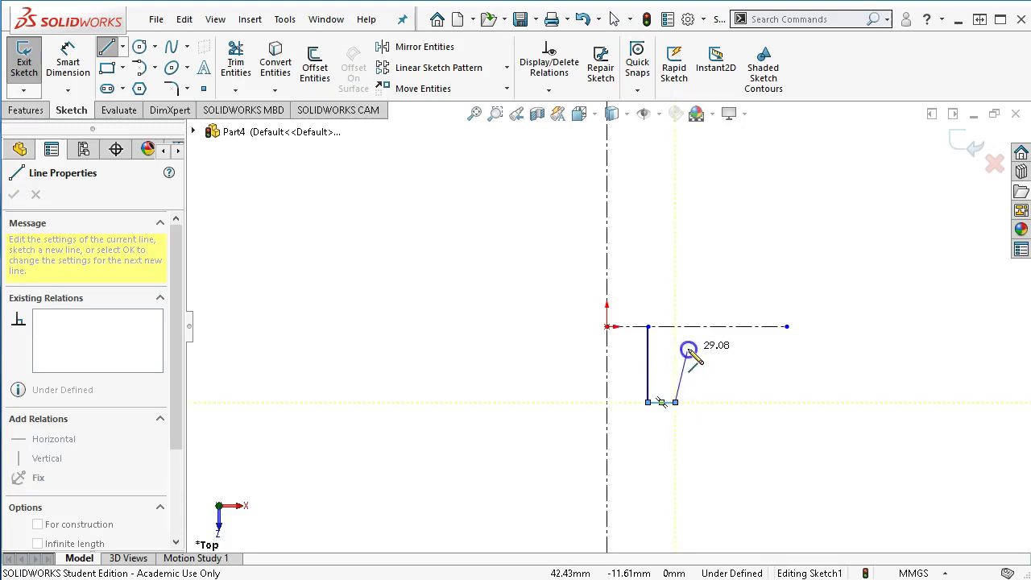
click(688, 348)
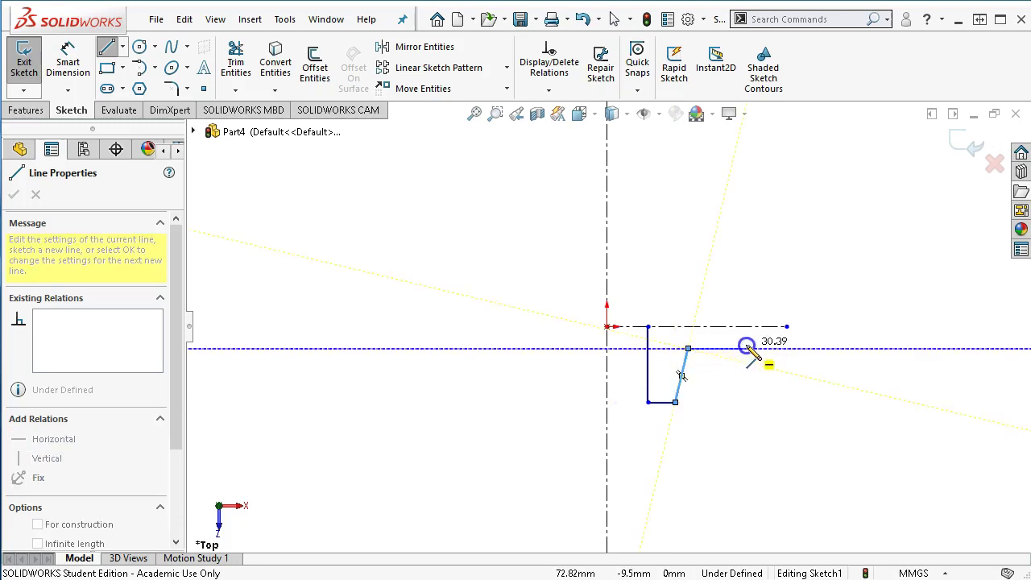
click(745, 347)
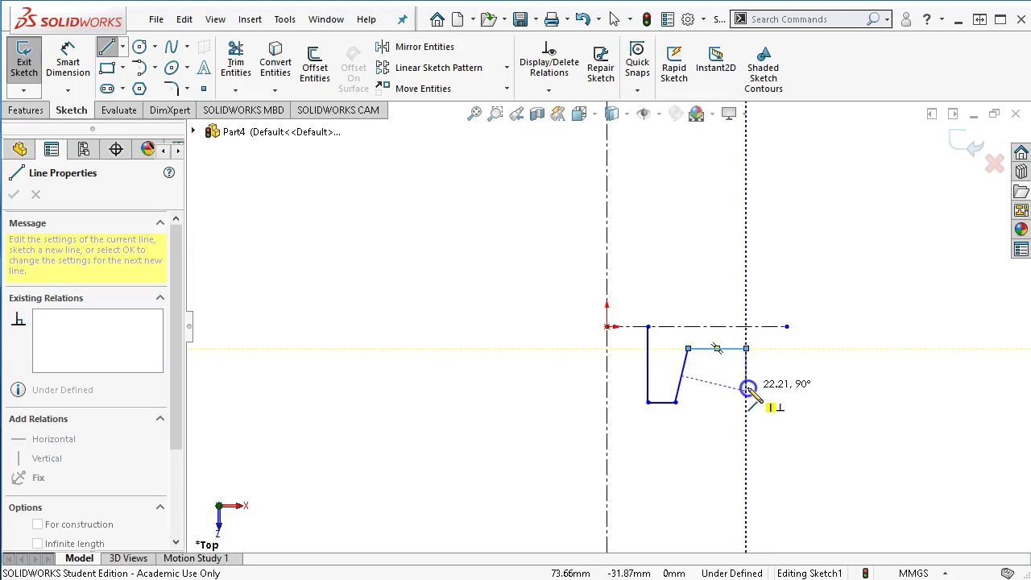
click(747, 390)
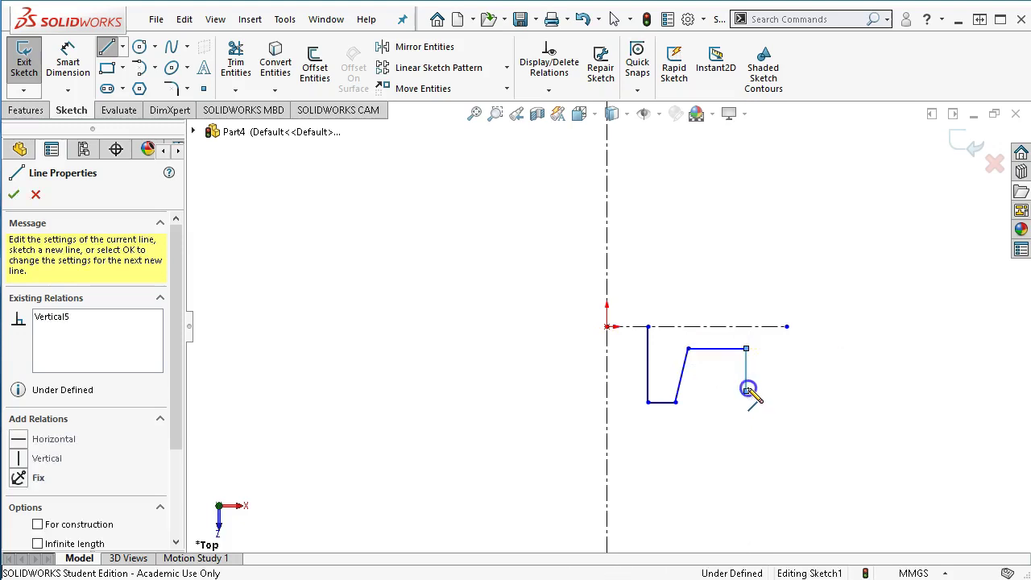
click(786, 392)
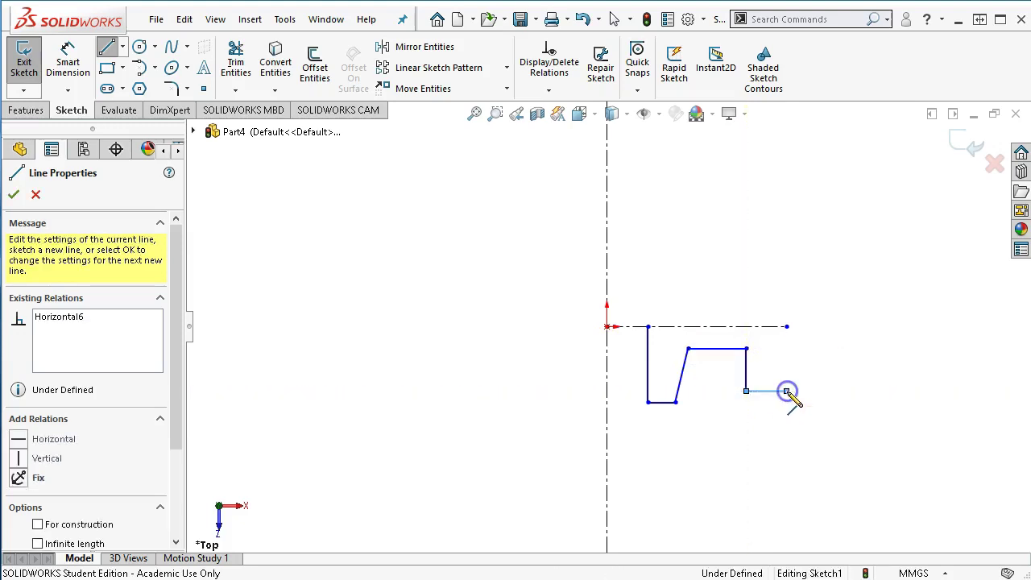
double_click(786, 328)
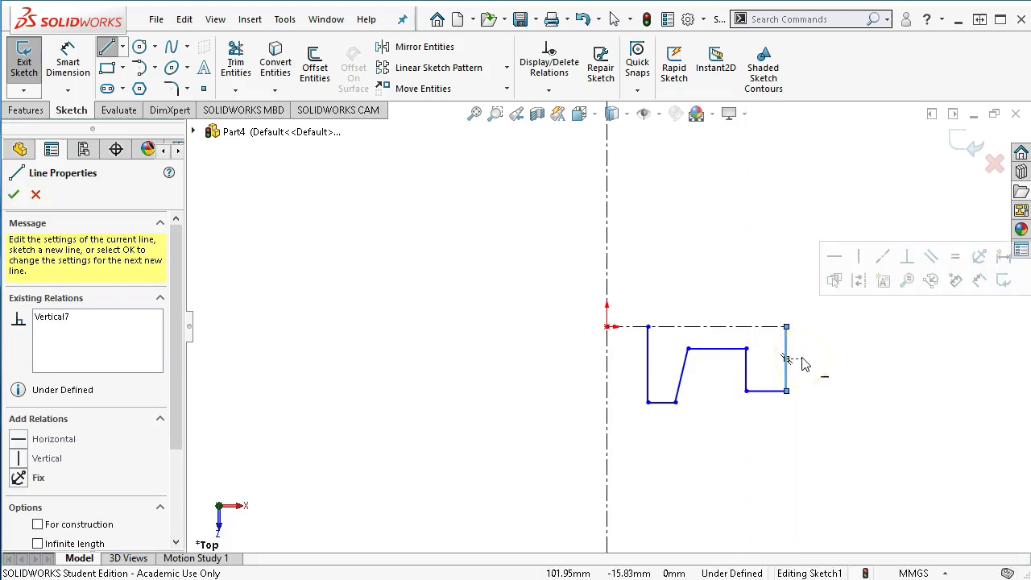
right_click(727, 268)
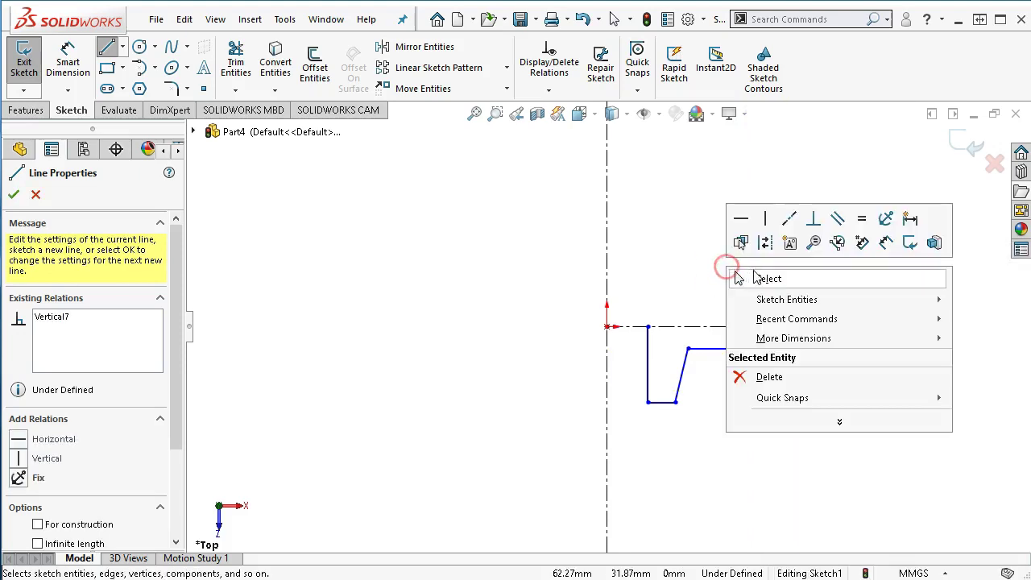
- End line drawing and switch to Smart Dimension
click(740, 278)
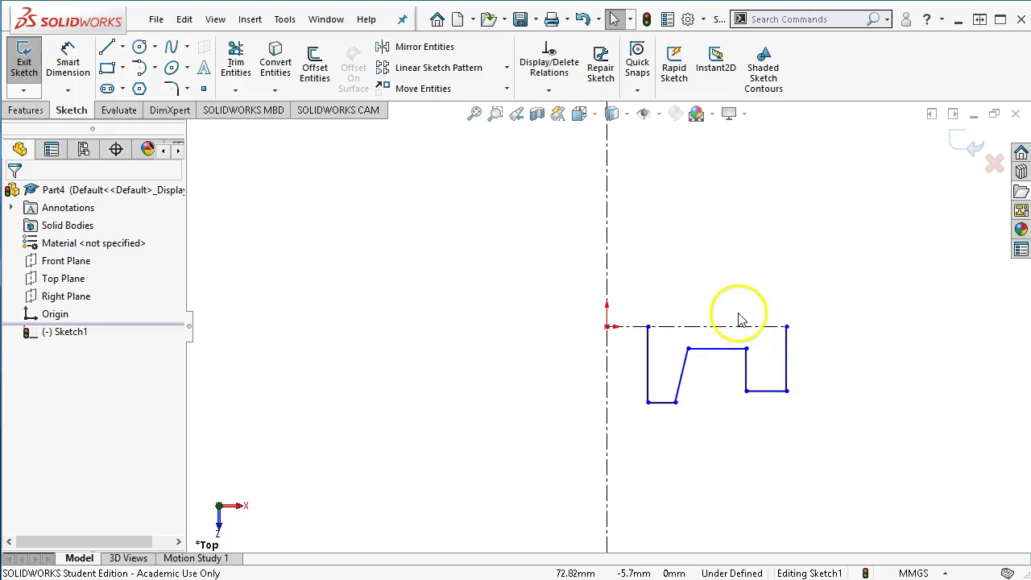
click(67, 62)
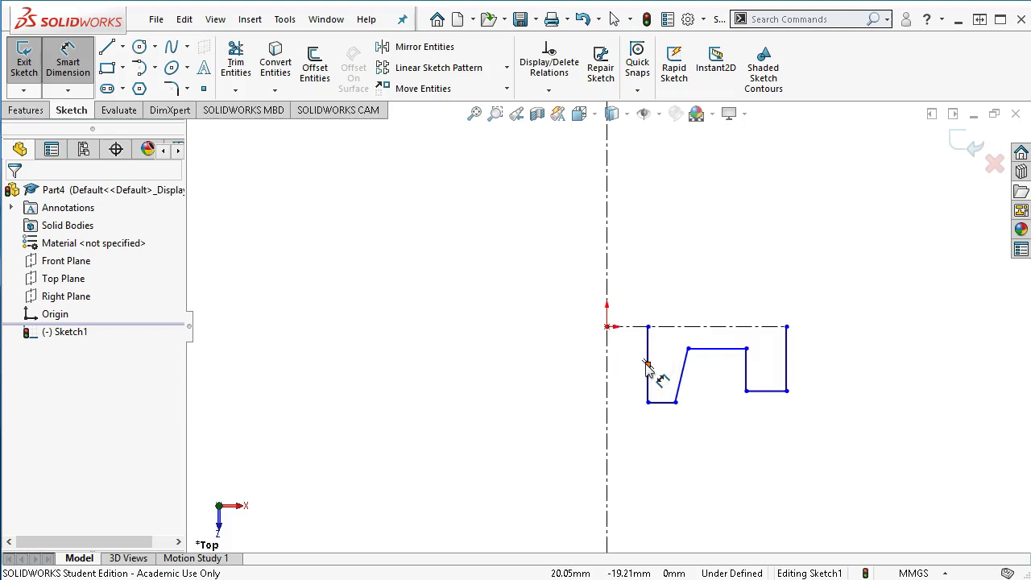
- Dimension the left vertical edge 23.72 mm from the centerline, then bring up the truck wheel drawing
click(648, 380)
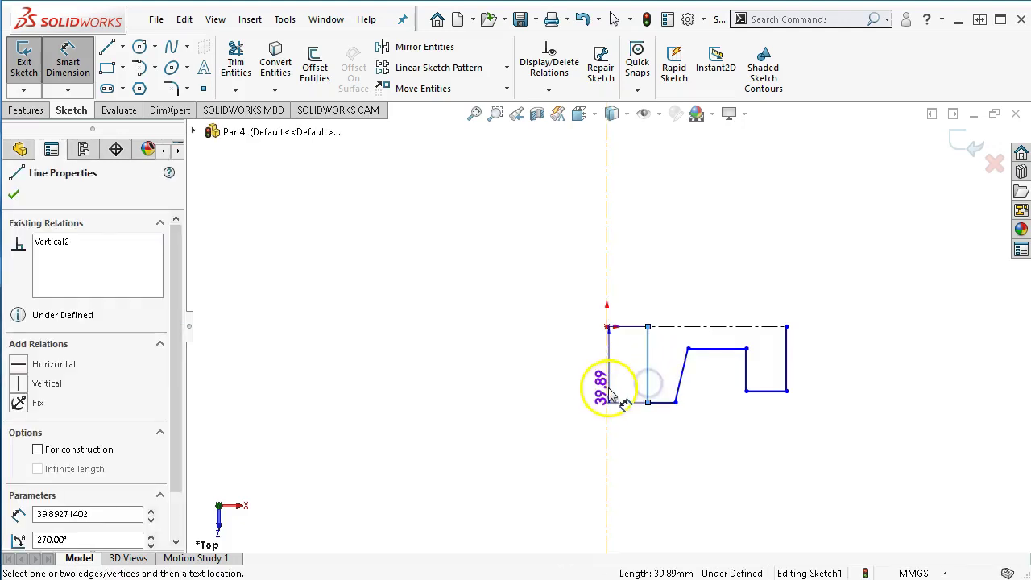
click(607, 392)
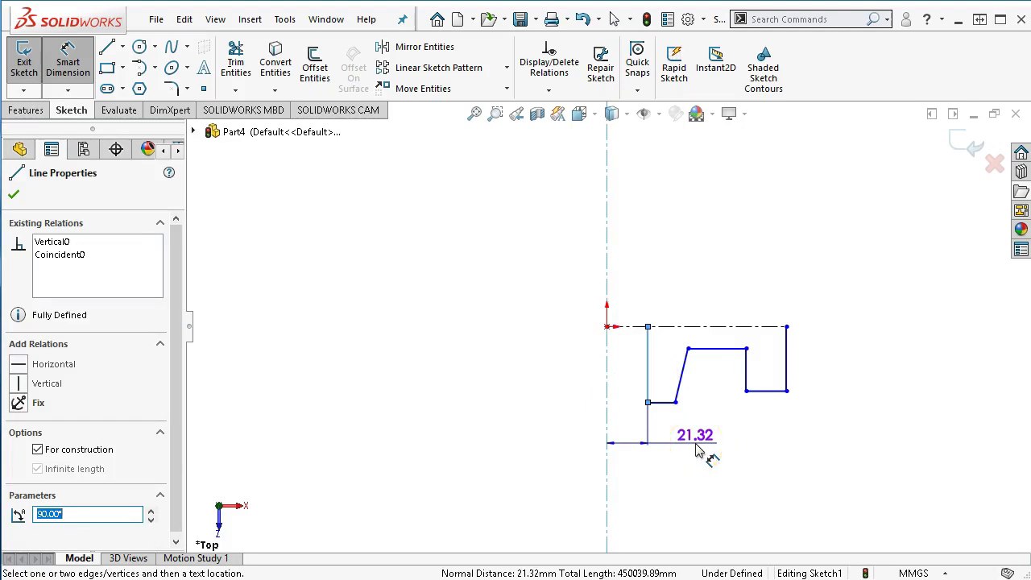
click(698, 450)
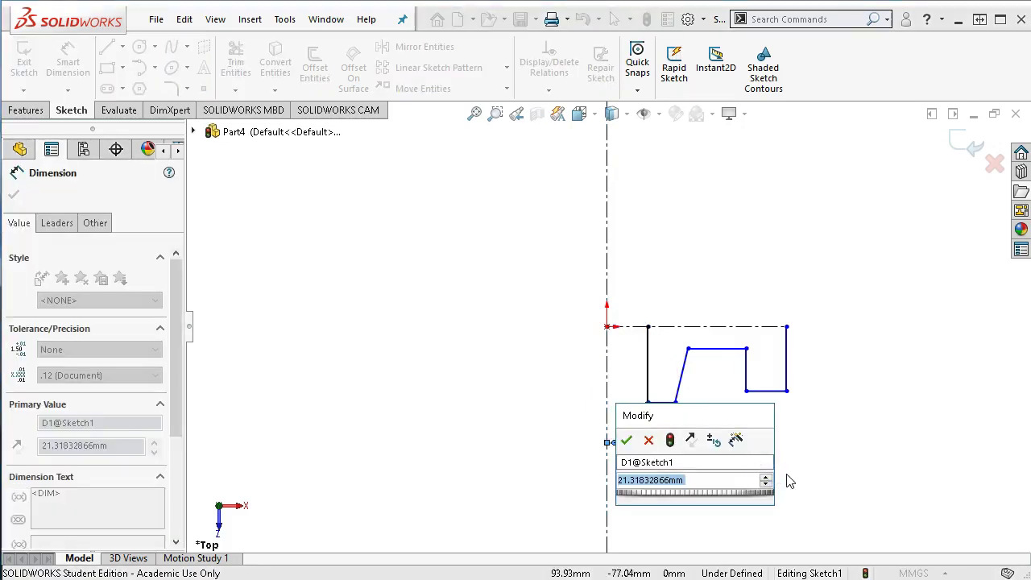
text(2.3)
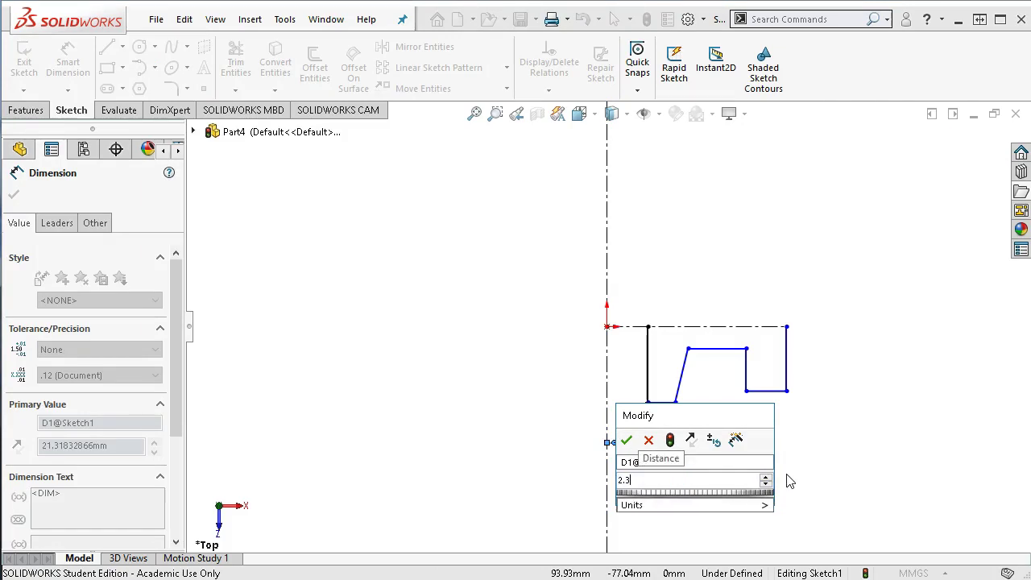
key(BackSpace)
key(BackSpace)
text(3.72)
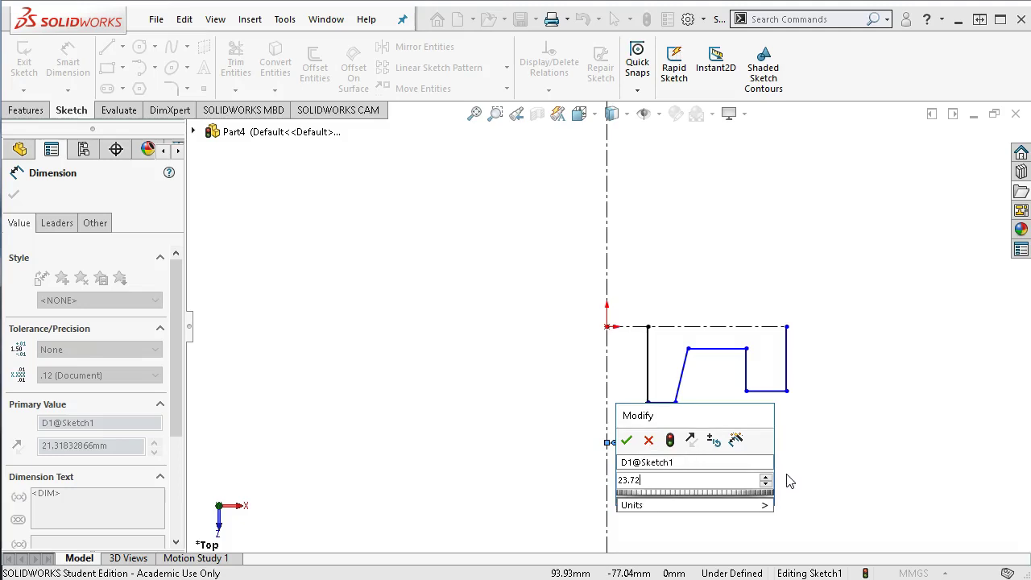
key(Return)
click(808, 483)
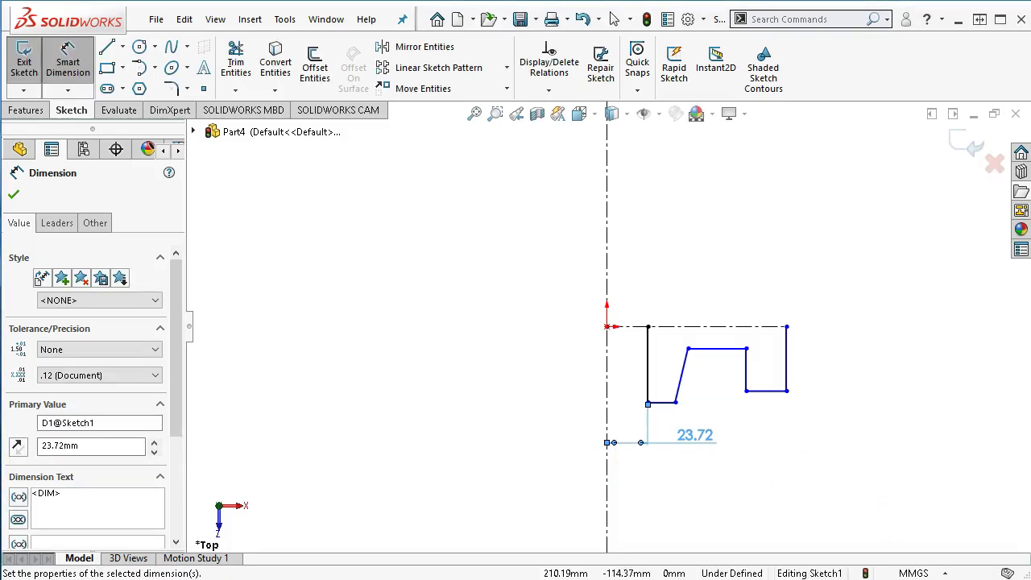
drag(807, 180, 431, 85)
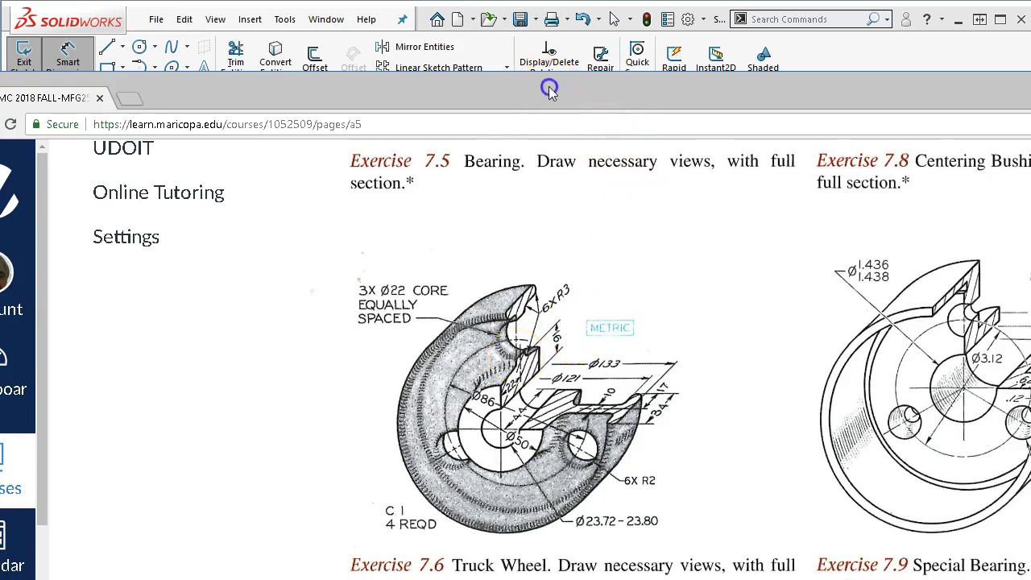
- Check the drawing's Ø23.72–23.80 bore size, then bring SOLIDWORKS back to the front
mouse_move(1030, 208)
mouse_down()
mouse_move(649, 579)
mouse_move(575, 579)
mouse_move(632, 579)
mouse_up()
click(433, 274)
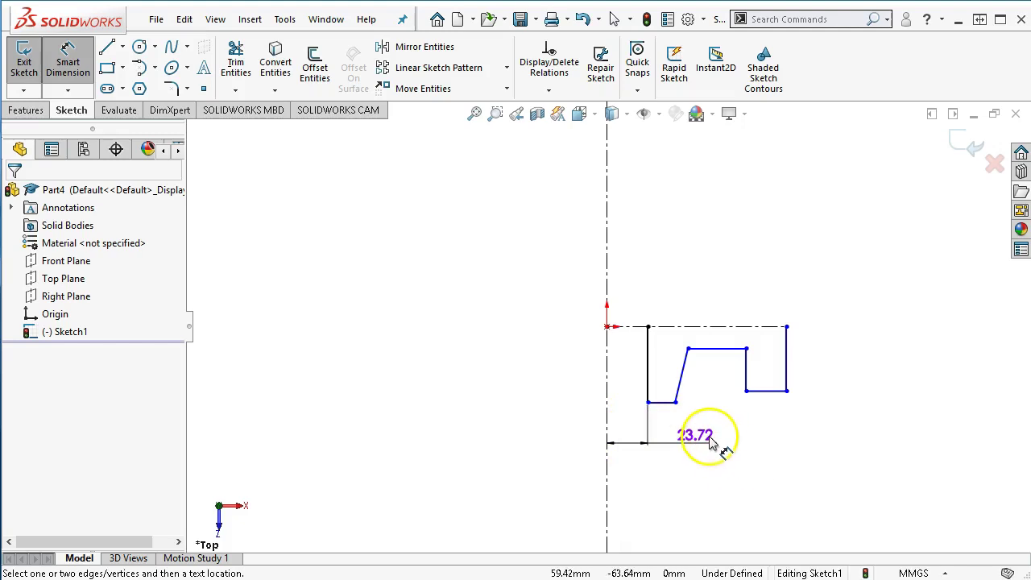
- Switch the 23.72 dimension to a diameter display across the centerline
click(707, 438)
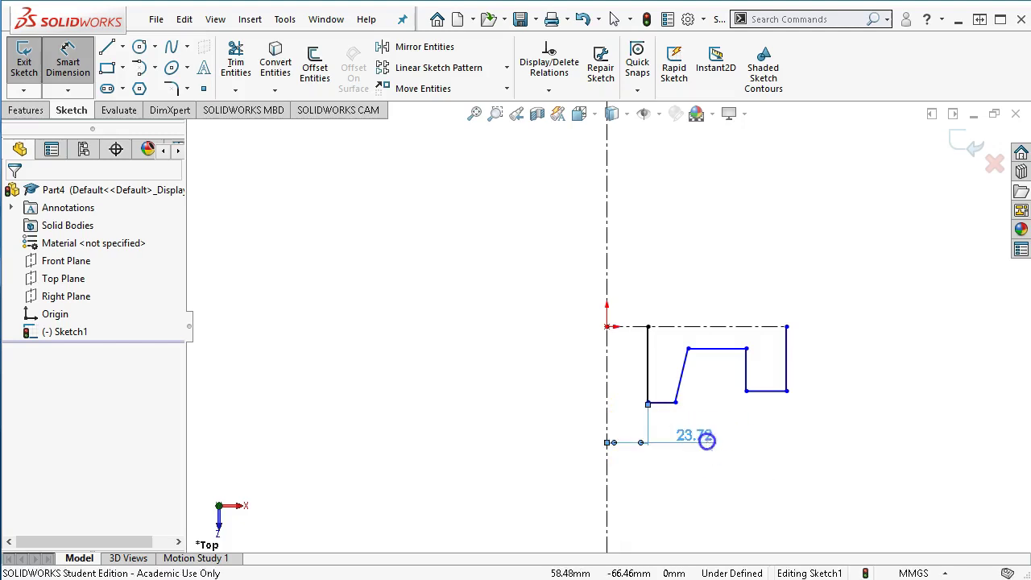
click(50, 223)
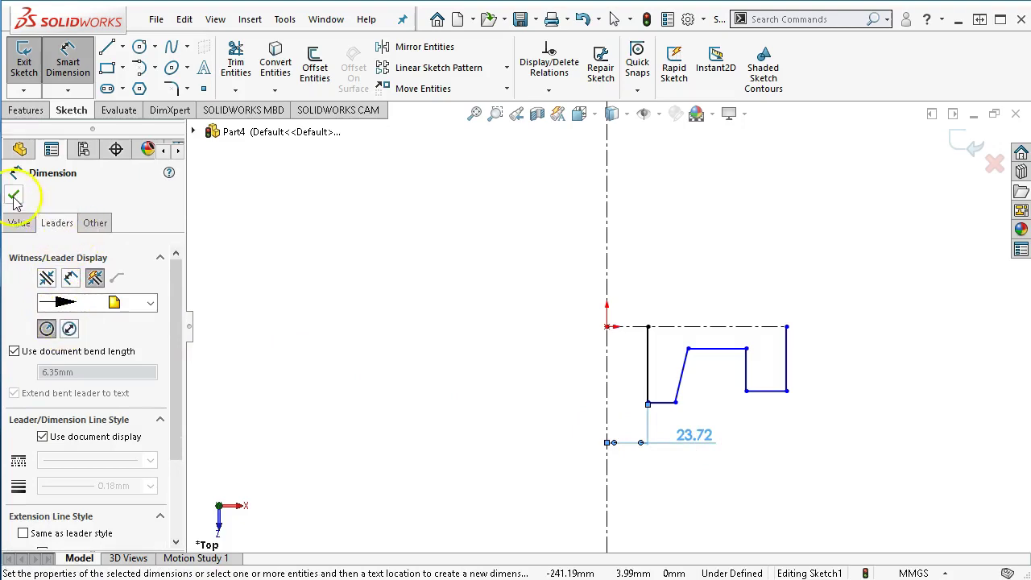
click(409, 356)
click(692, 437)
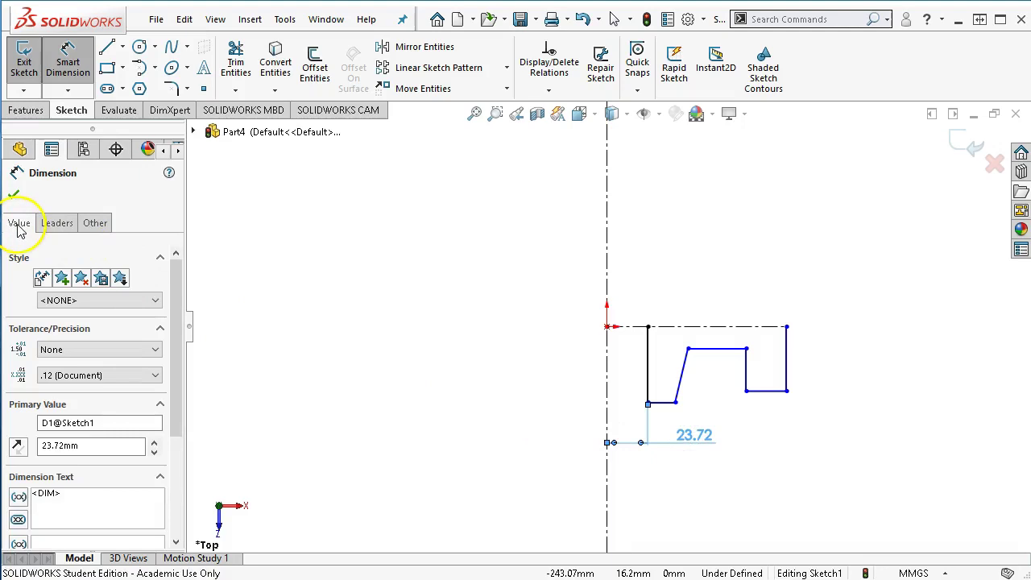
scroll(88, 449, down, 2)
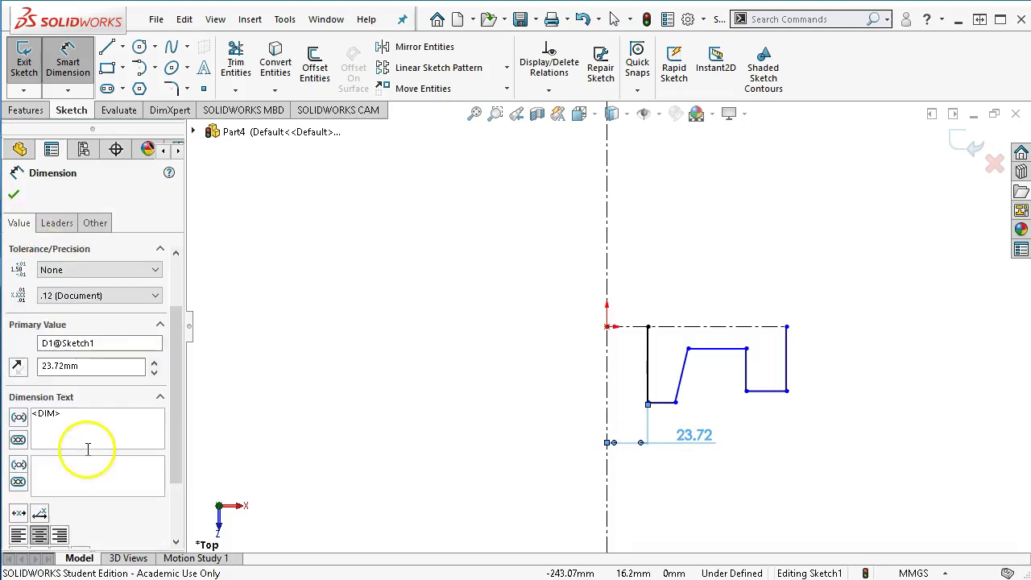
scroll(121, 390, up, 2)
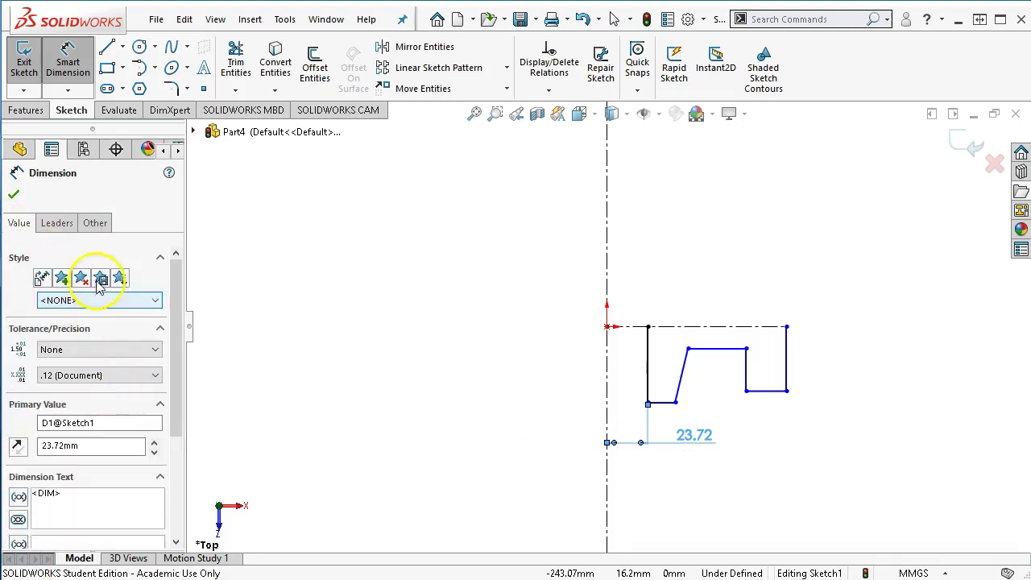
click(53, 224)
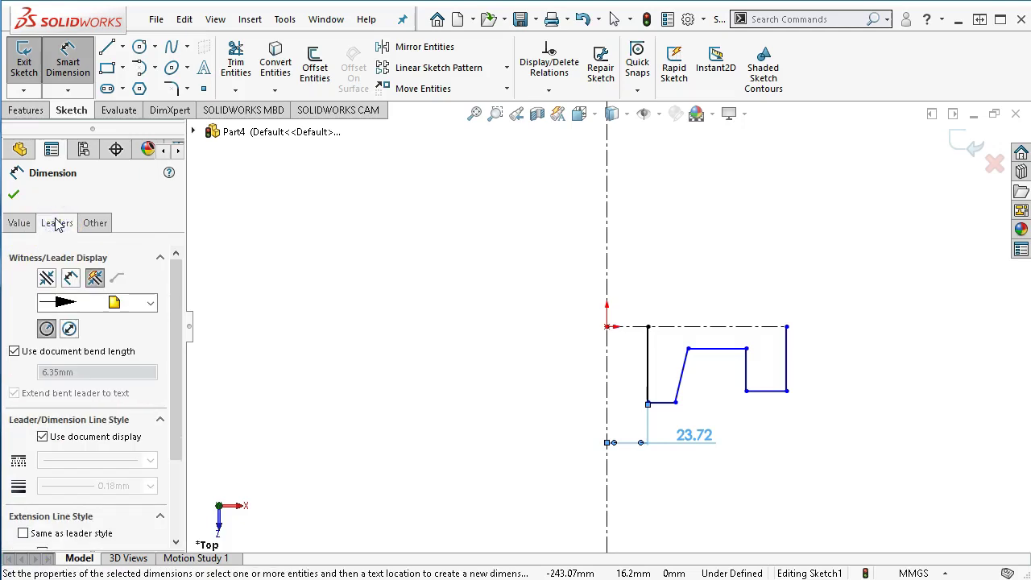
click(52, 232)
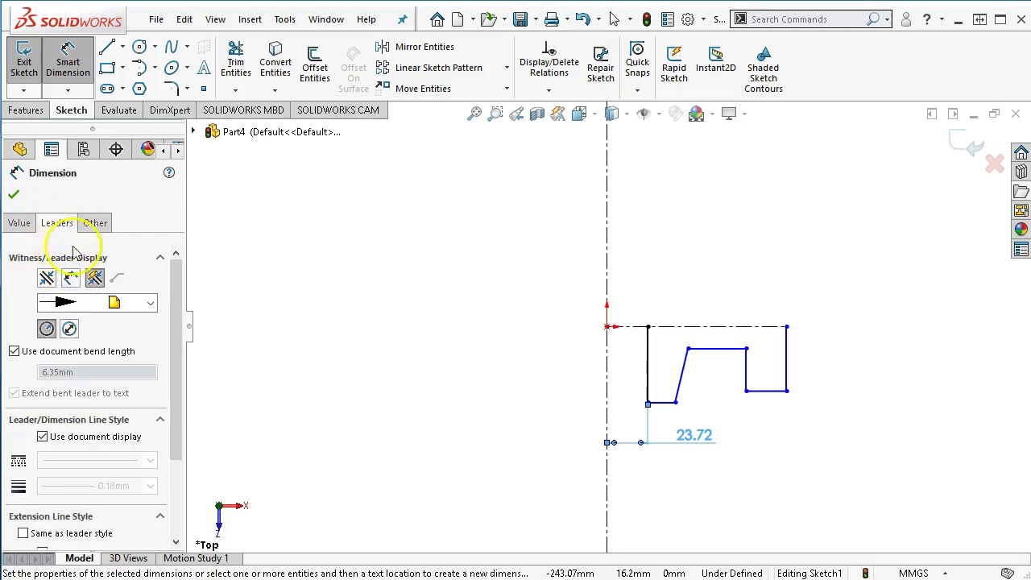
click(48, 328)
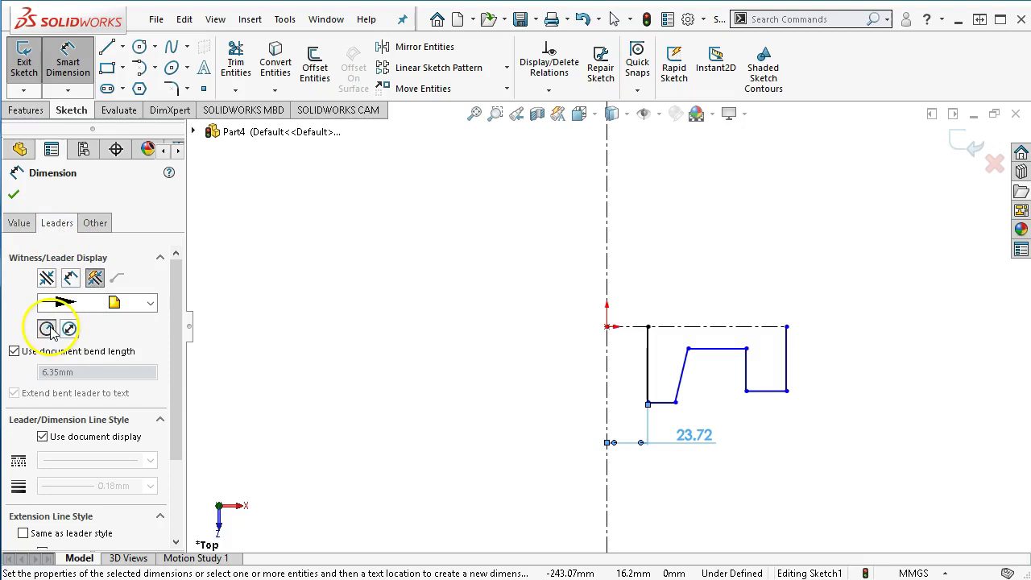
click(69, 328)
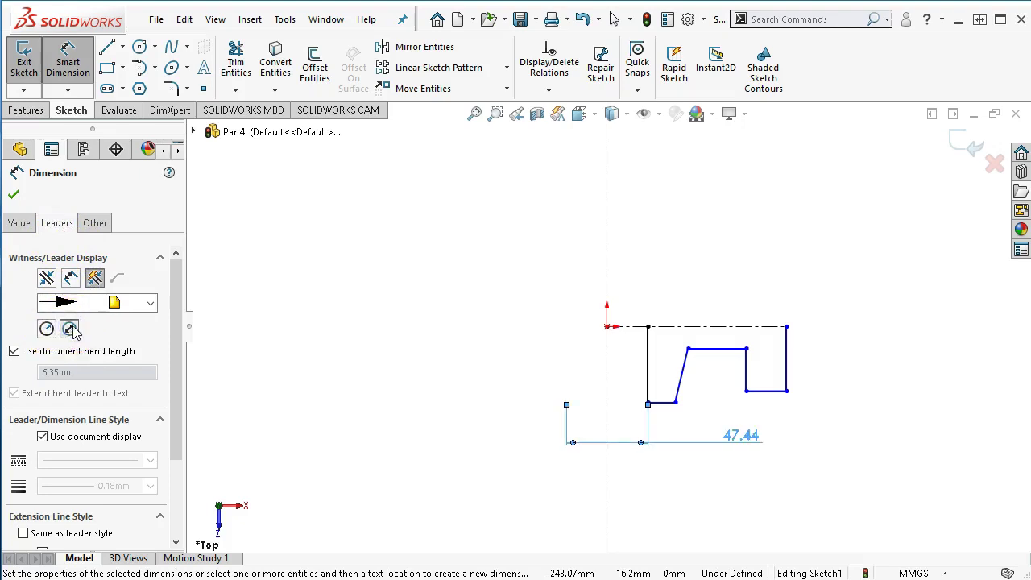
click(12, 194)
- Re-enter the doubled 47.44 dimension as a 23.72 mm diameter
click(739, 435)
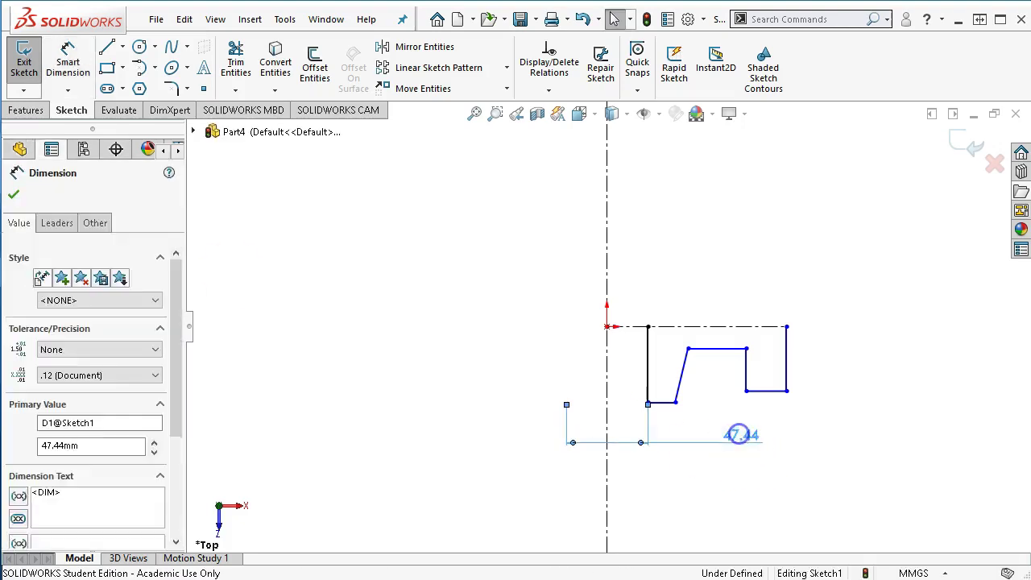
double_click(740, 435)
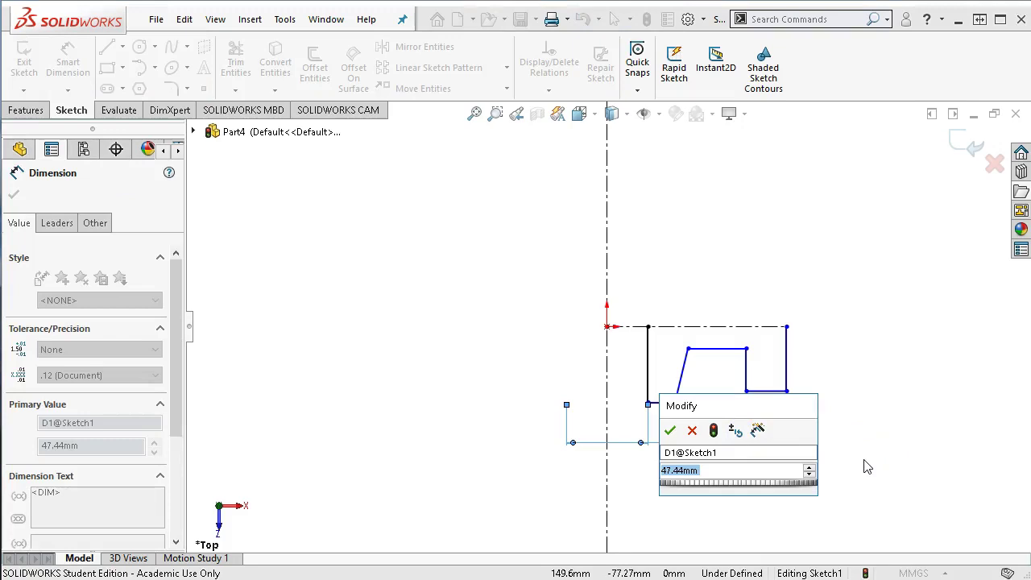
text(23.72)
key(Return)
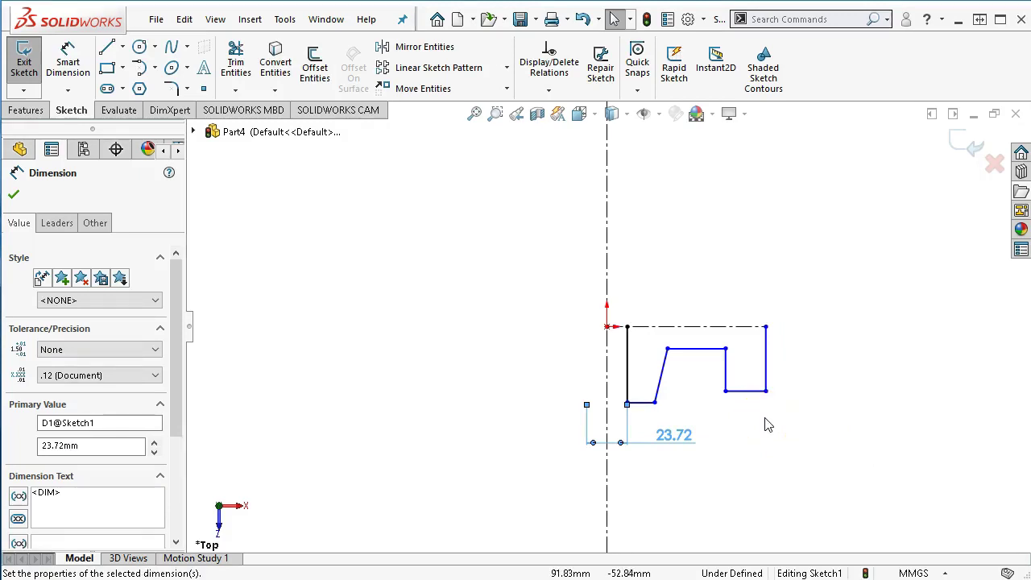
- Add a 50 mm diameter from the centerline to the slanted line's lower endpoint
drag(680, 439, 739, 491)
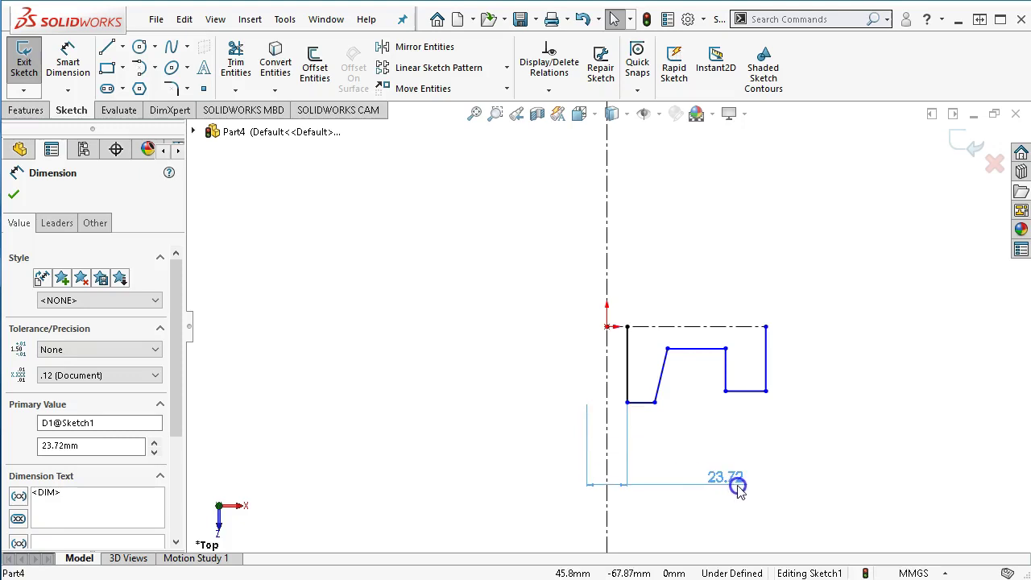
click(67, 62)
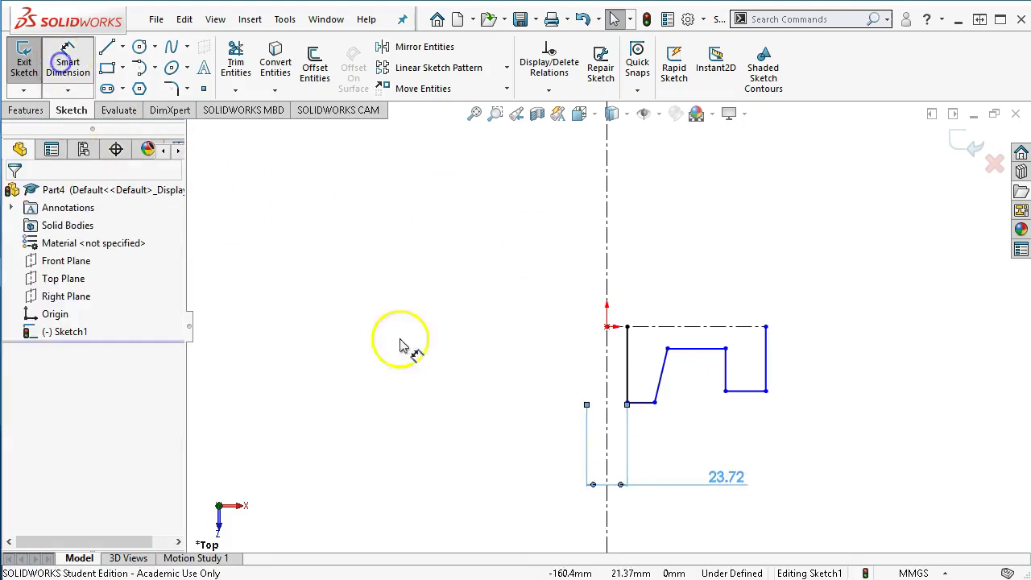
scroll(626, 443, down, 2)
click(598, 425)
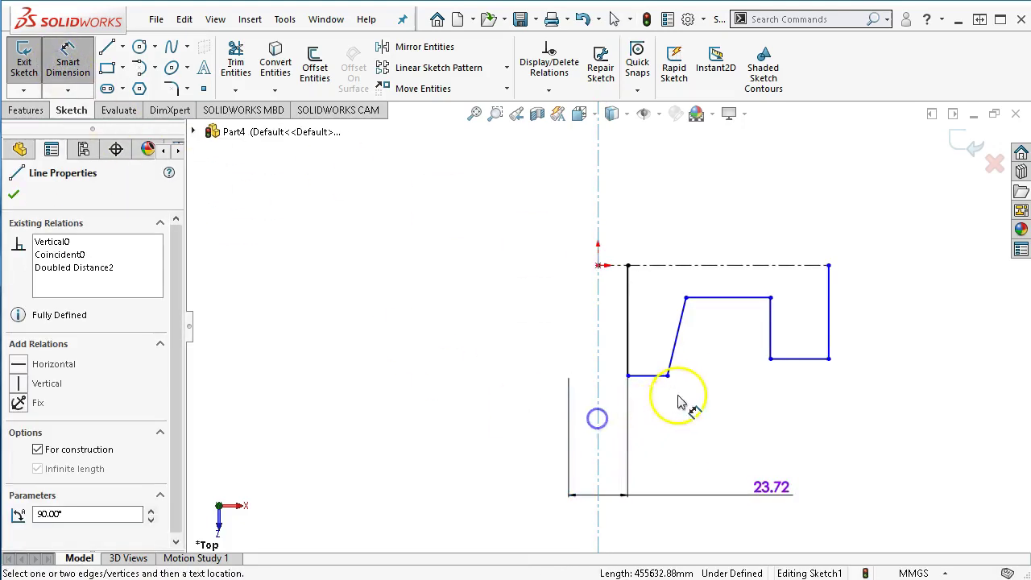
click(668, 376)
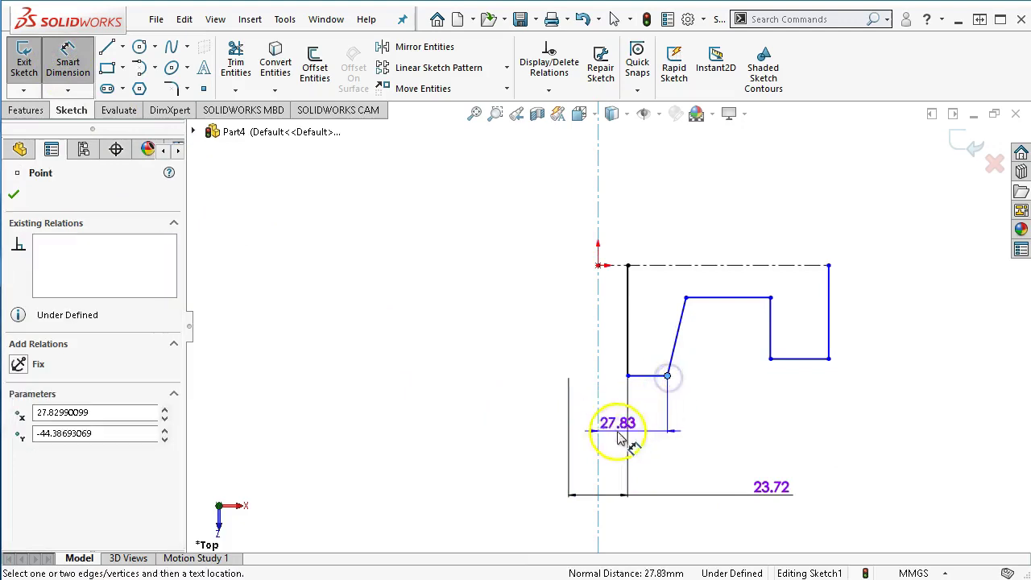
click(465, 447)
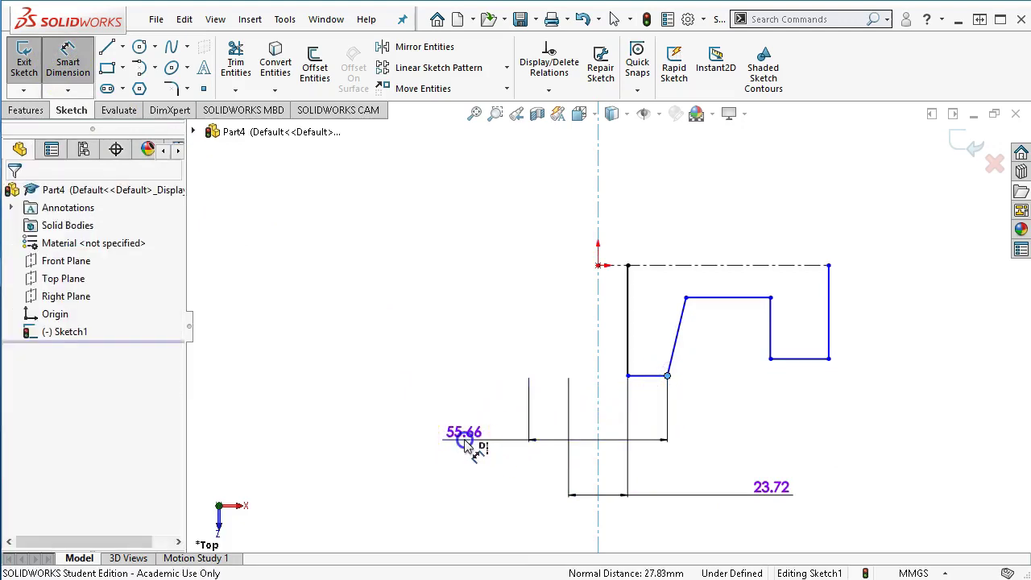
text(50)
key(Return)
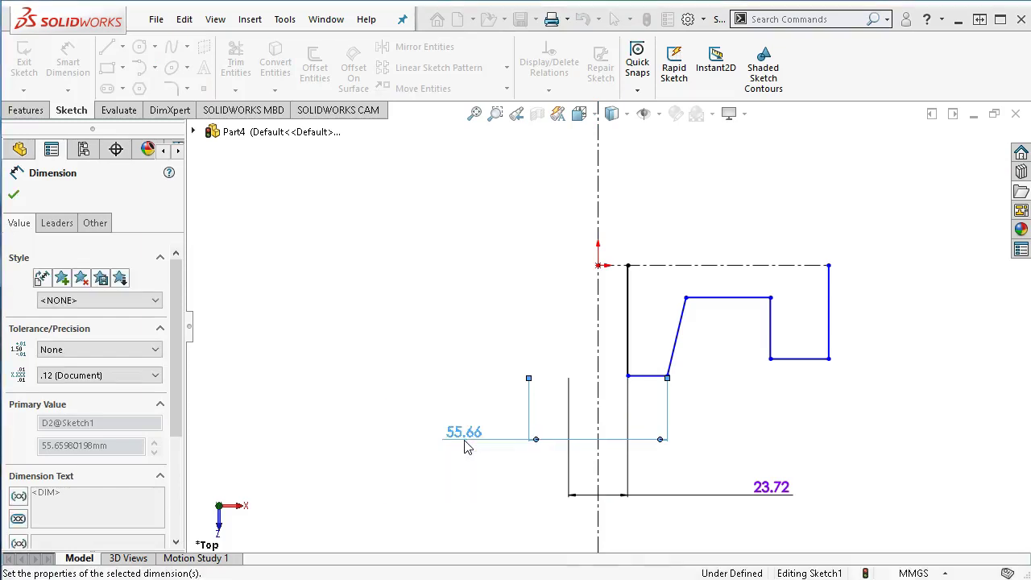
- Dimension the lower step's width as 16 mm from the inner edge to the top corner
mouse_move(773, 497)
mouse_down()
mouse_move(460, 478)
mouse_move(478, 480)
mouse_up()
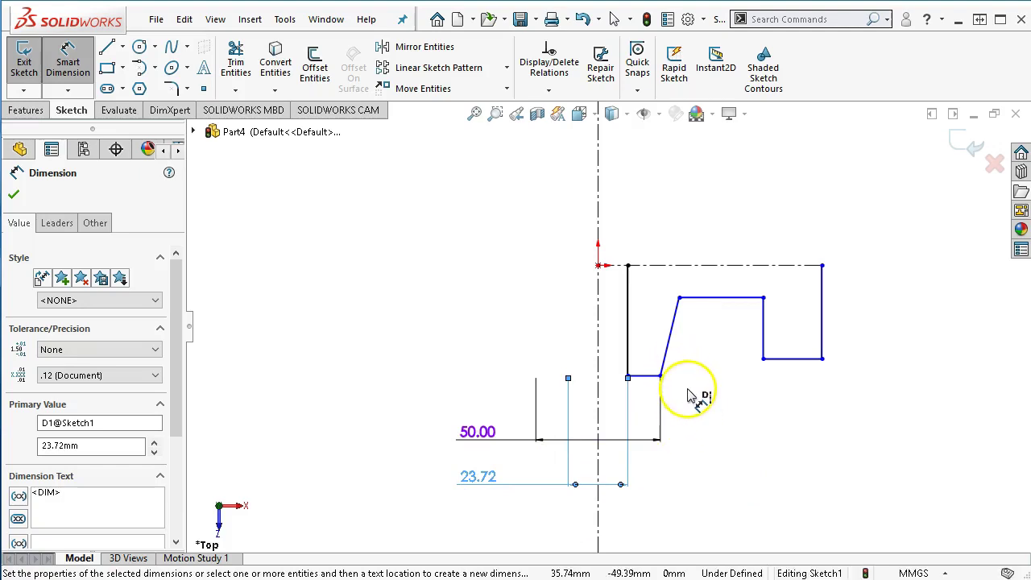
click(628, 352)
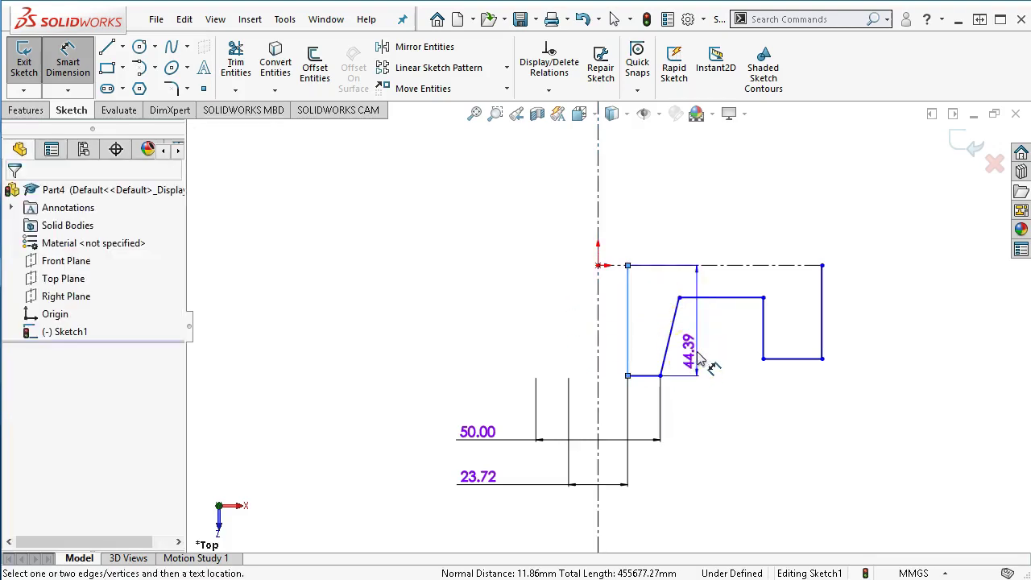
drag(699, 359, 678, 301)
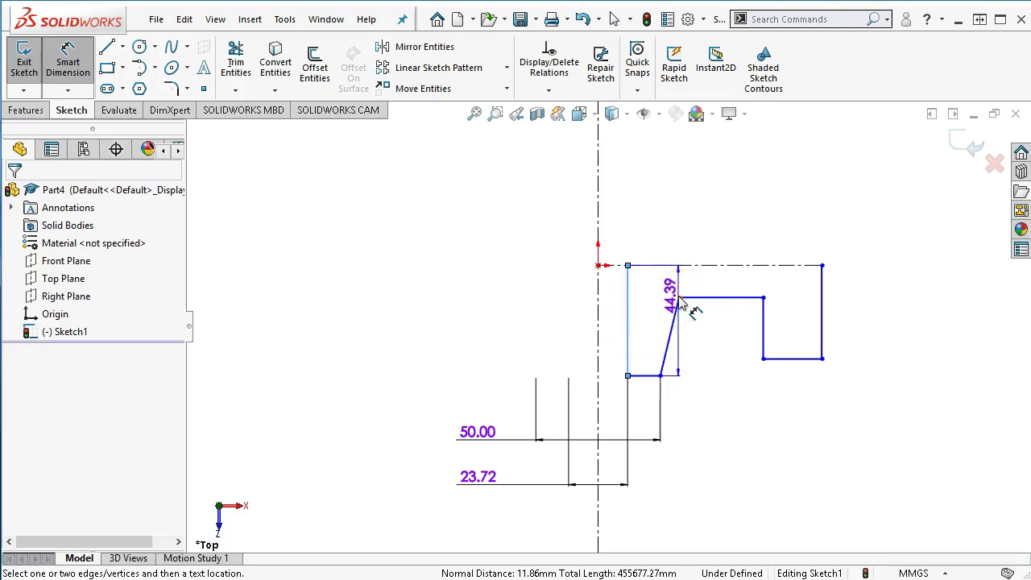
click(678, 298)
drag(720, 392, 748, 479)
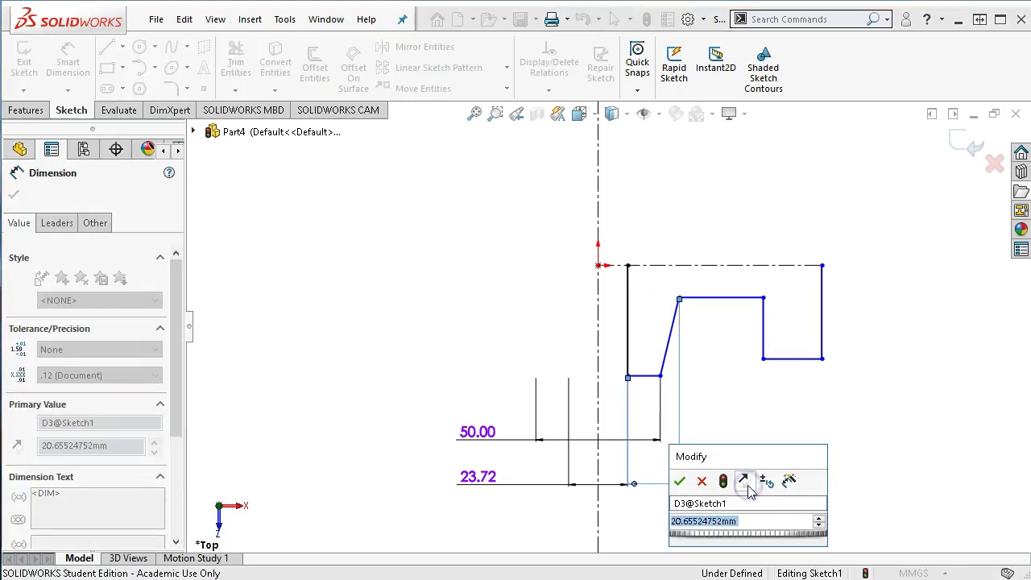
text(16)
key(Return)
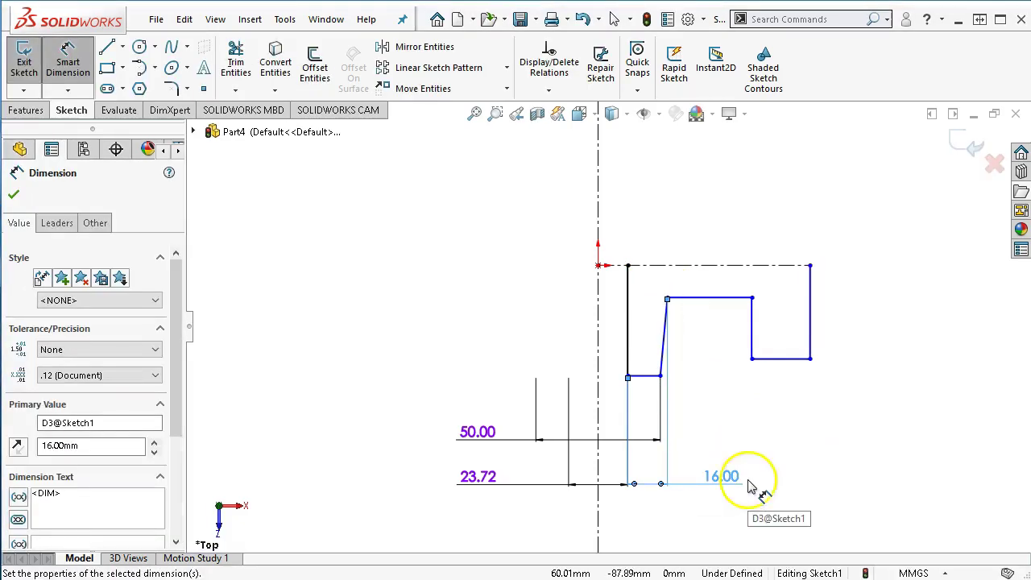
click(776, 451)
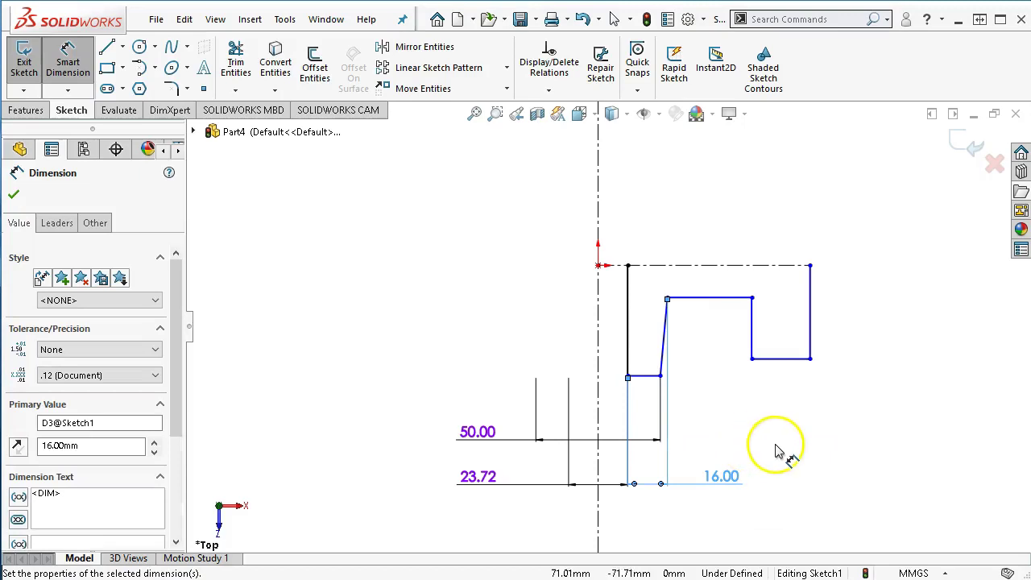
- Dimension the profile's lower edges from the top construction line at 44 mm and 34 mm
click(654, 266)
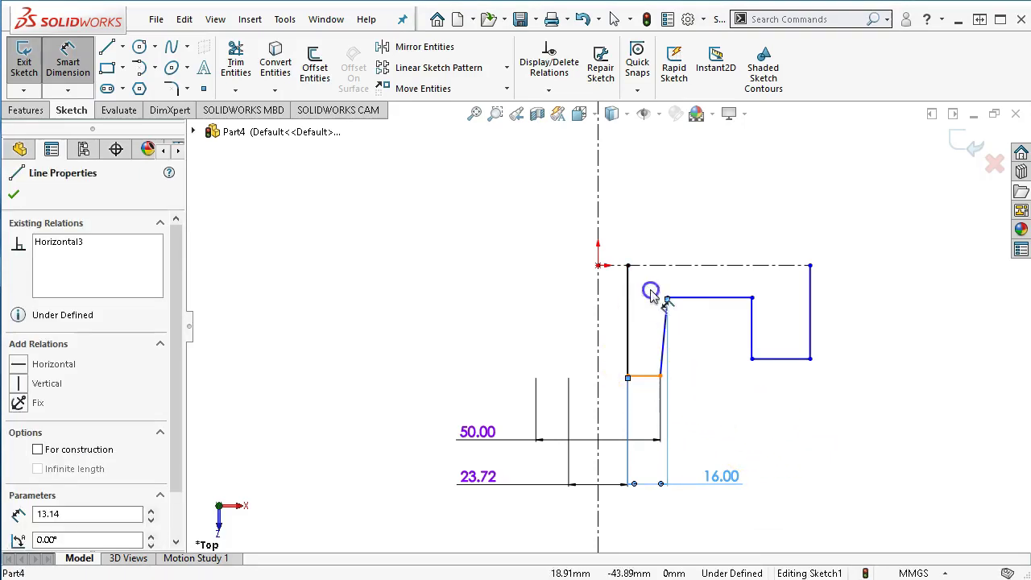
drag(656, 272, 974, 233)
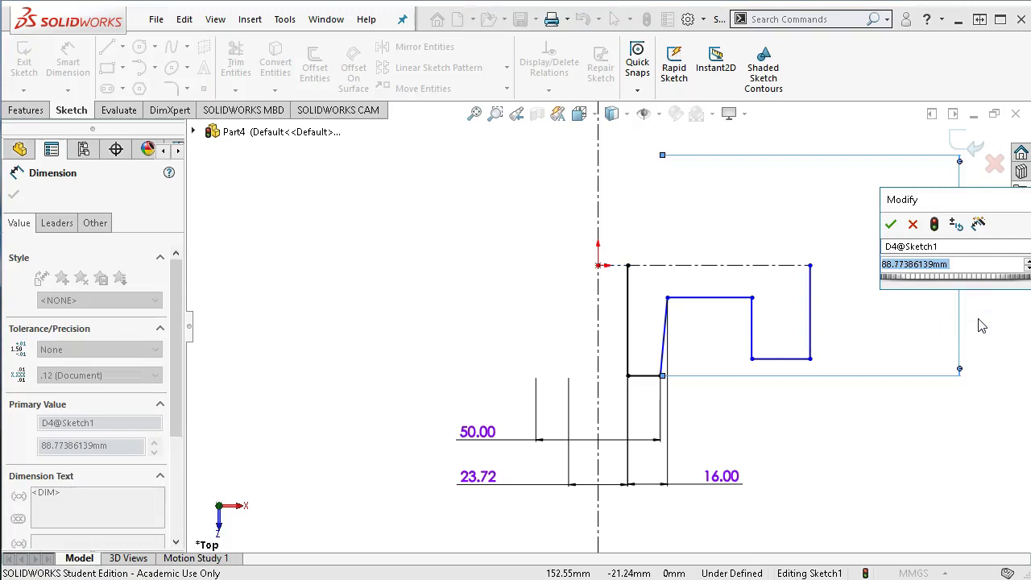
text(44)
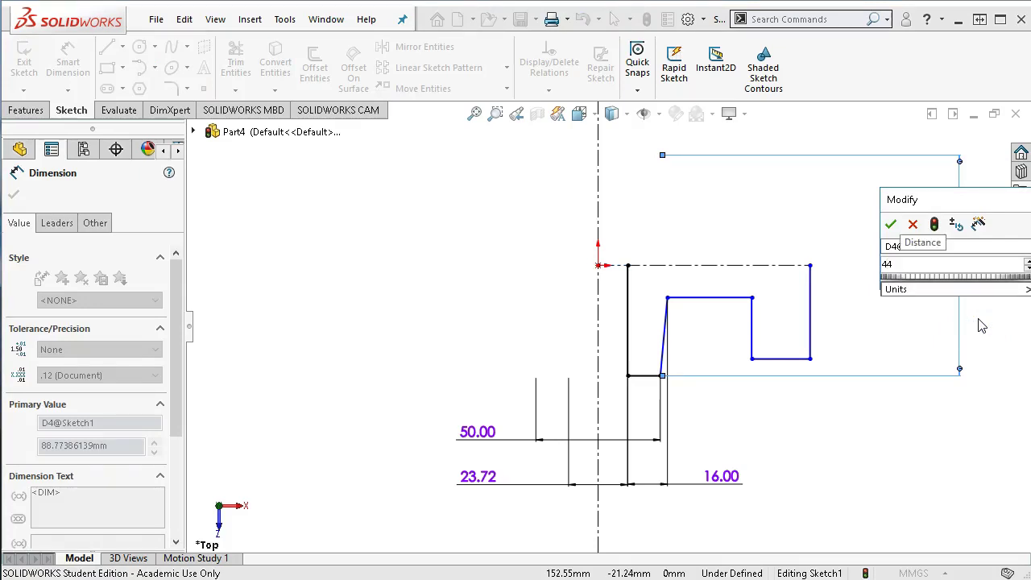
key(Return)
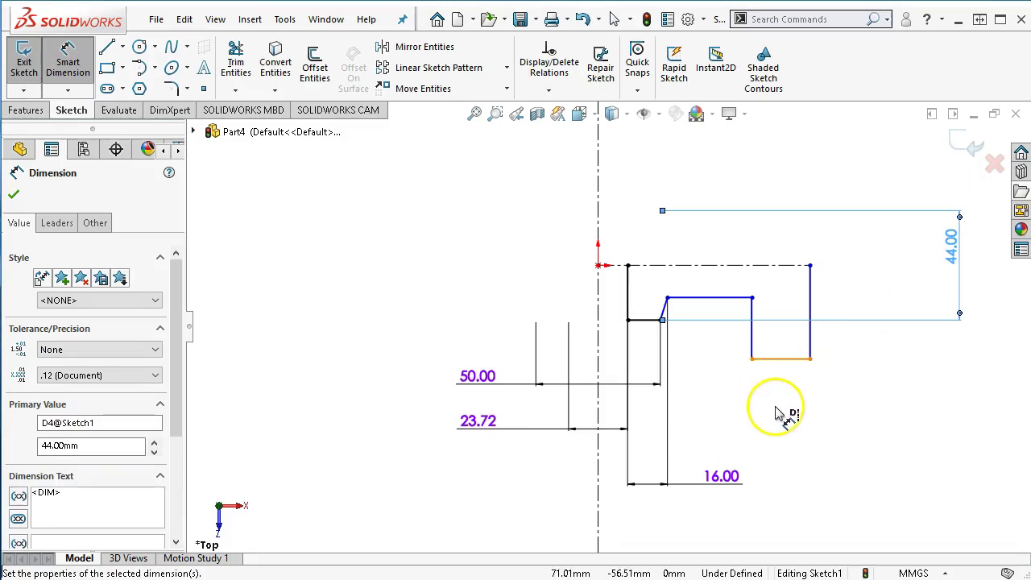
click(793, 360)
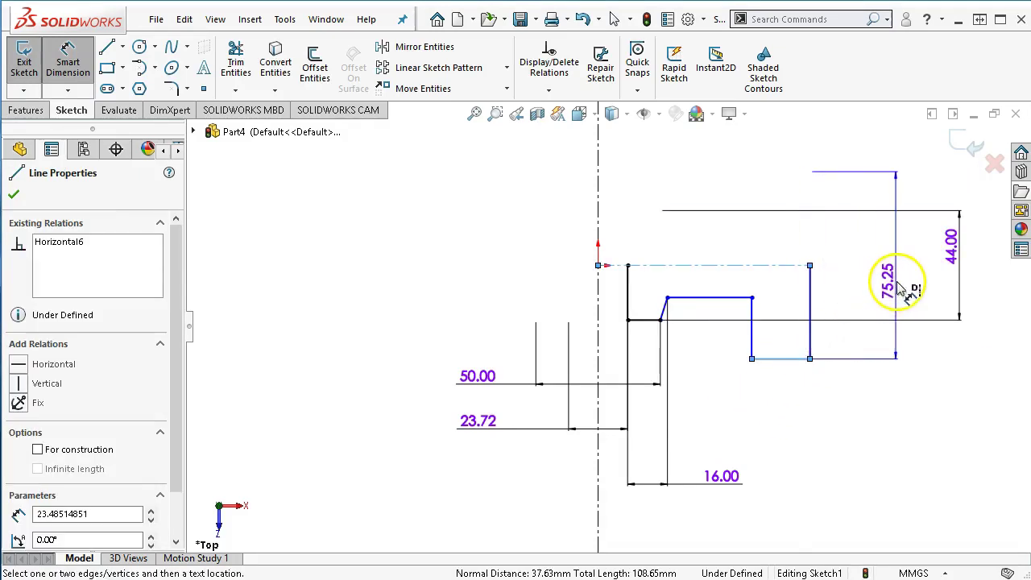
click(902, 280)
text(34)
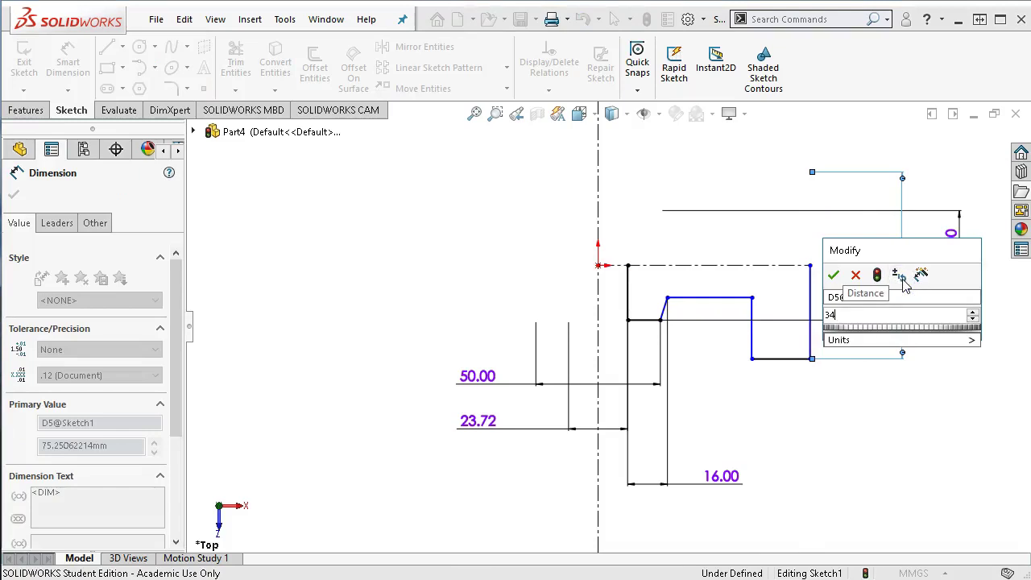
key(Return)
click(874, 291)
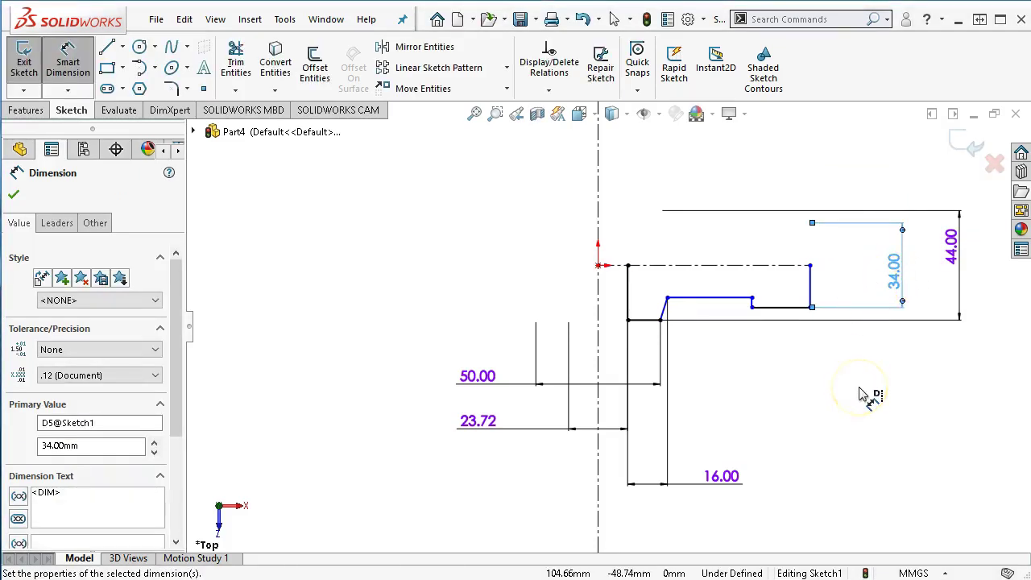
click(879, 410)
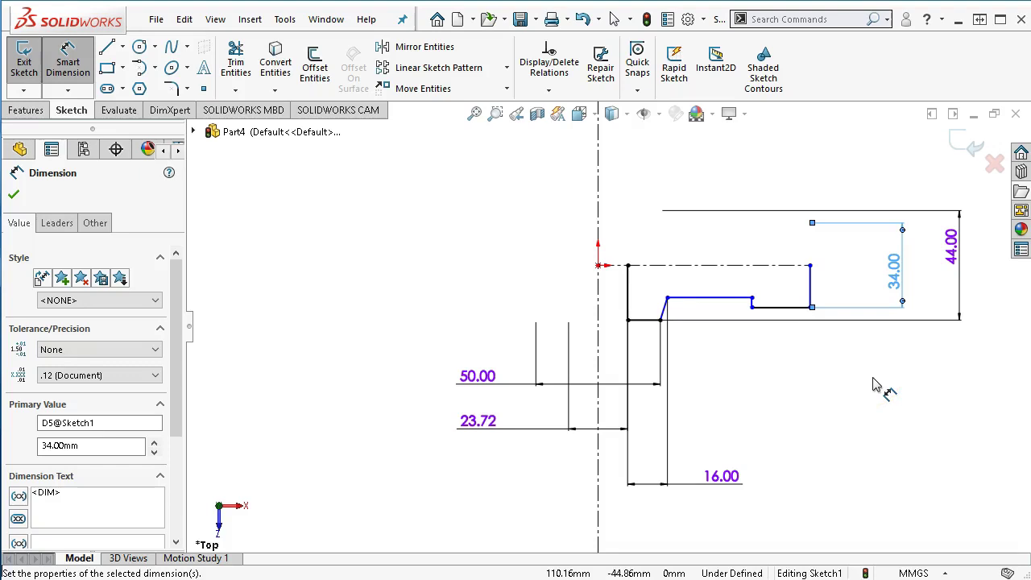
- Add diameter dimensions across the centerline: 133 mm outer and 121 mm inner
click(809, 292)
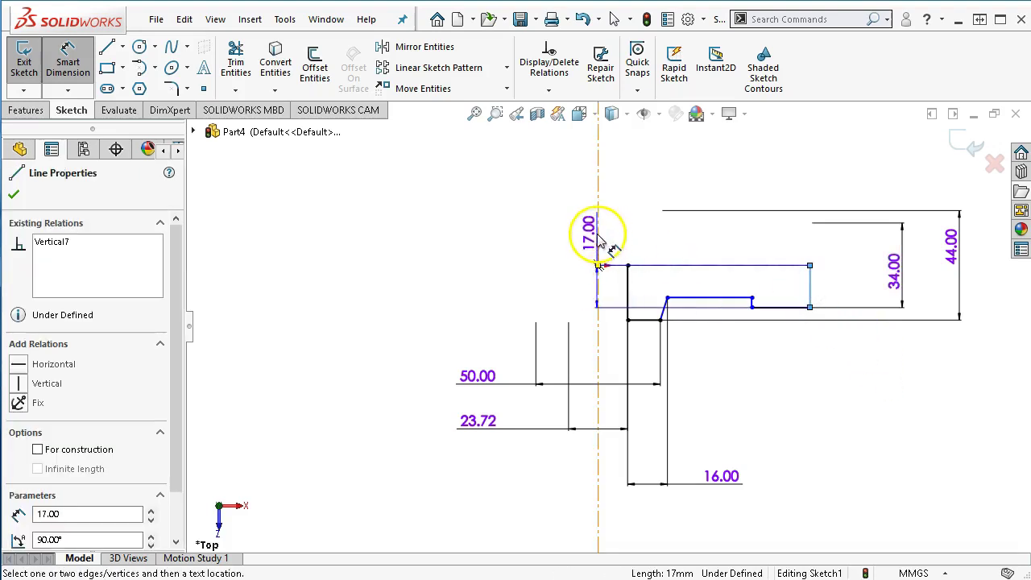
click(598, 229)
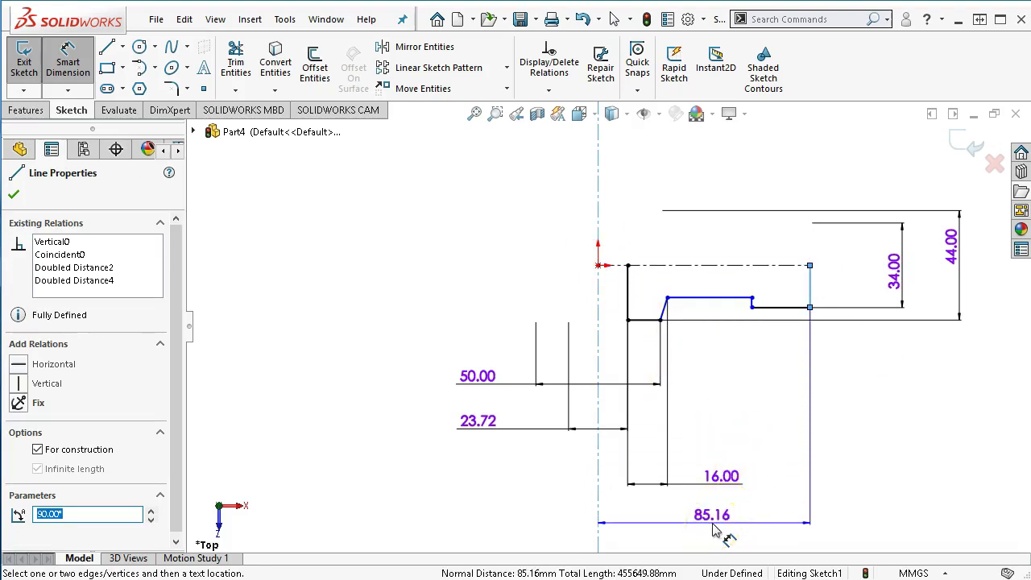
click(496, 525)
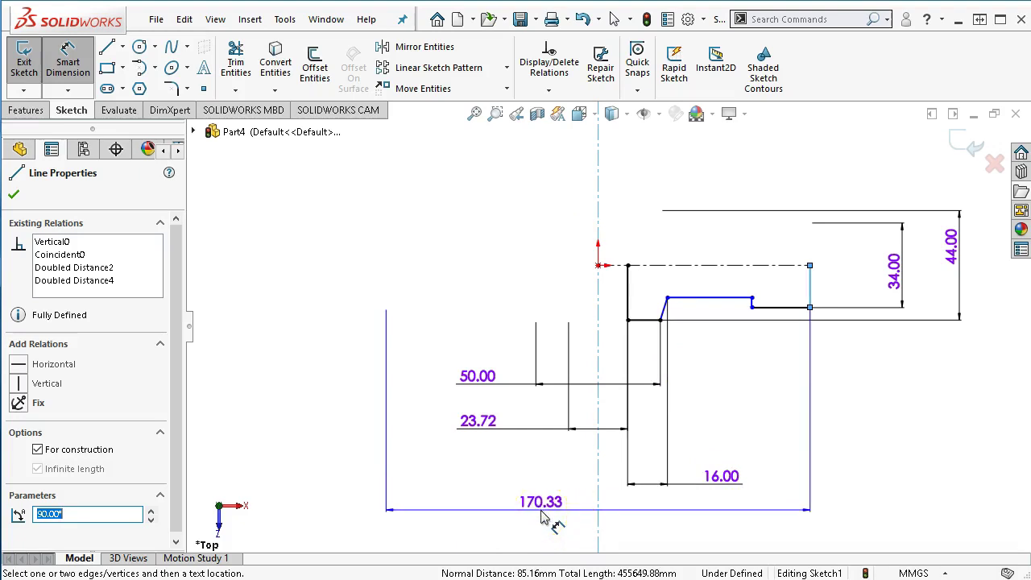
click(542, 518)
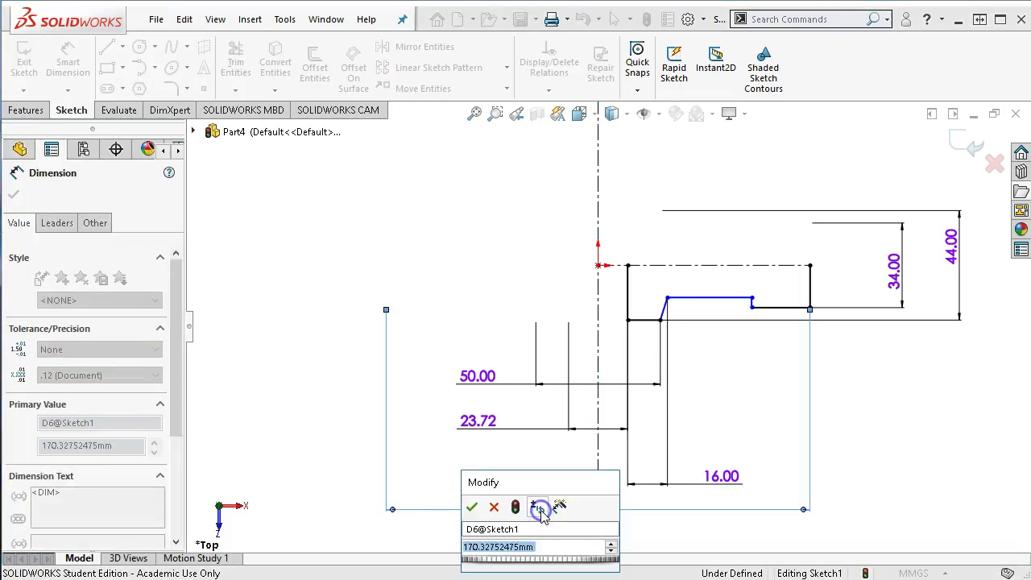
text(133)
key(Return)
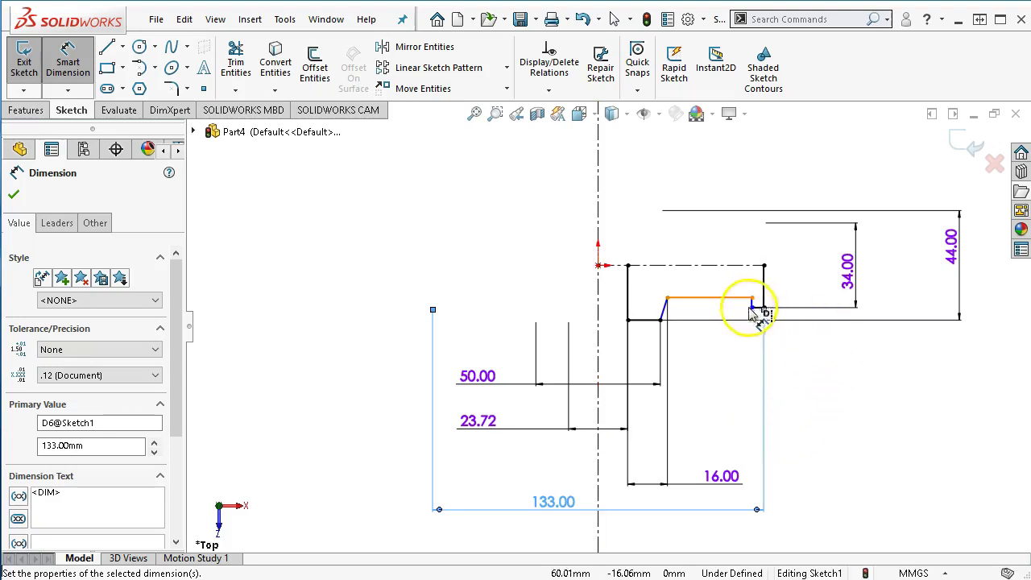
scroll(757, 310, down, 3)
click(716, 300)
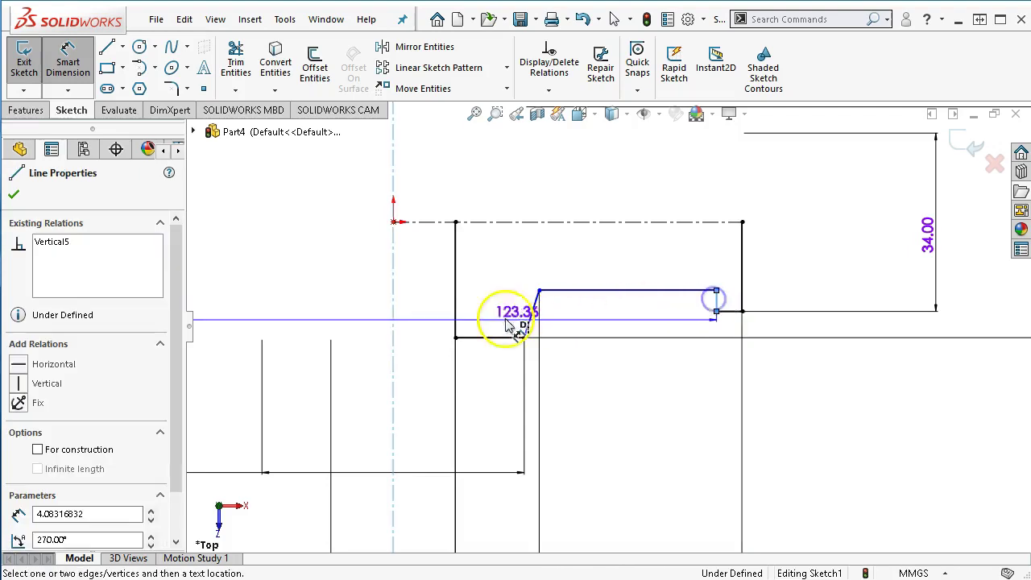
scroll(405, 306, up, 3)
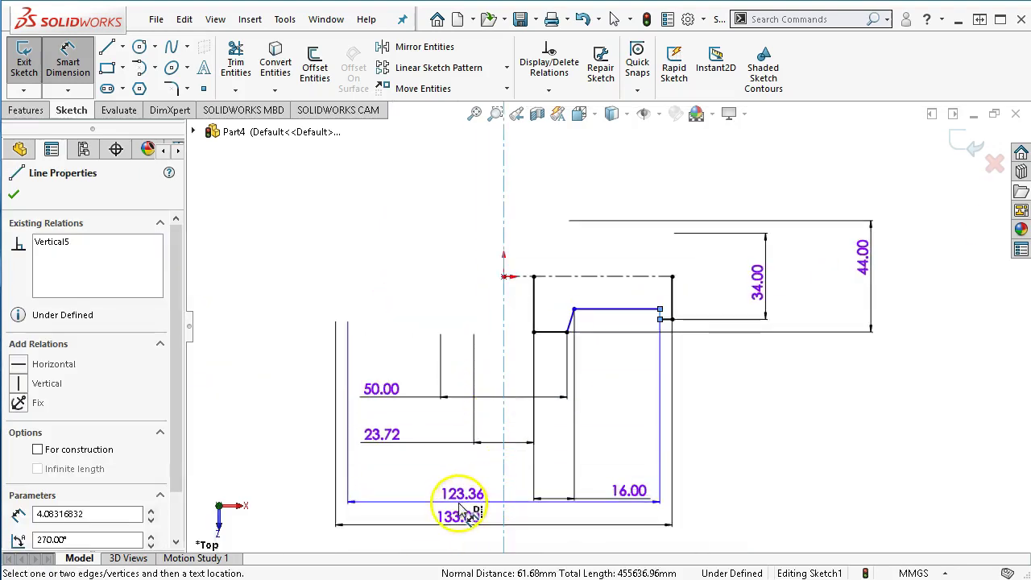
click(459, 503)
text(14)
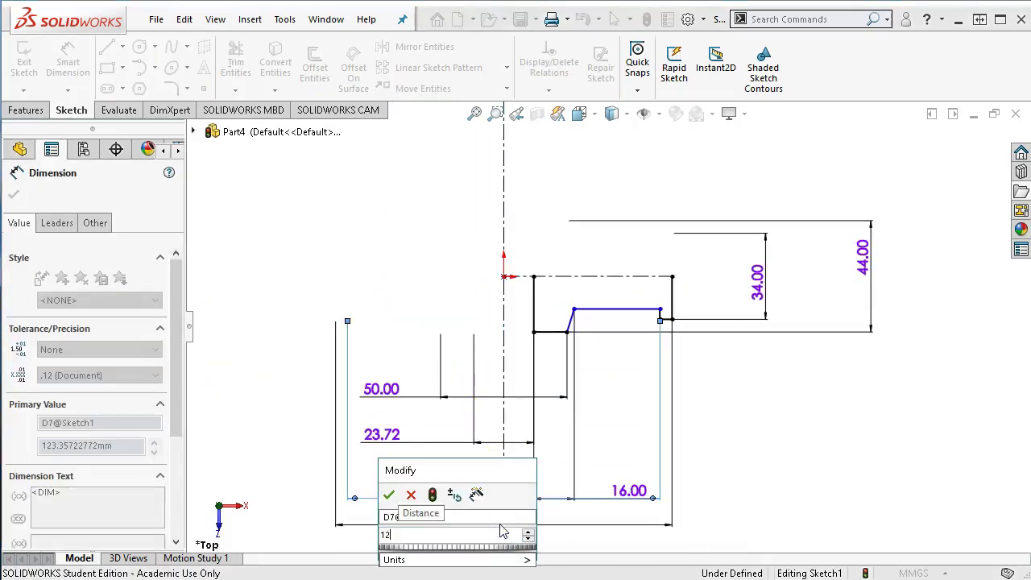
key(Escape)
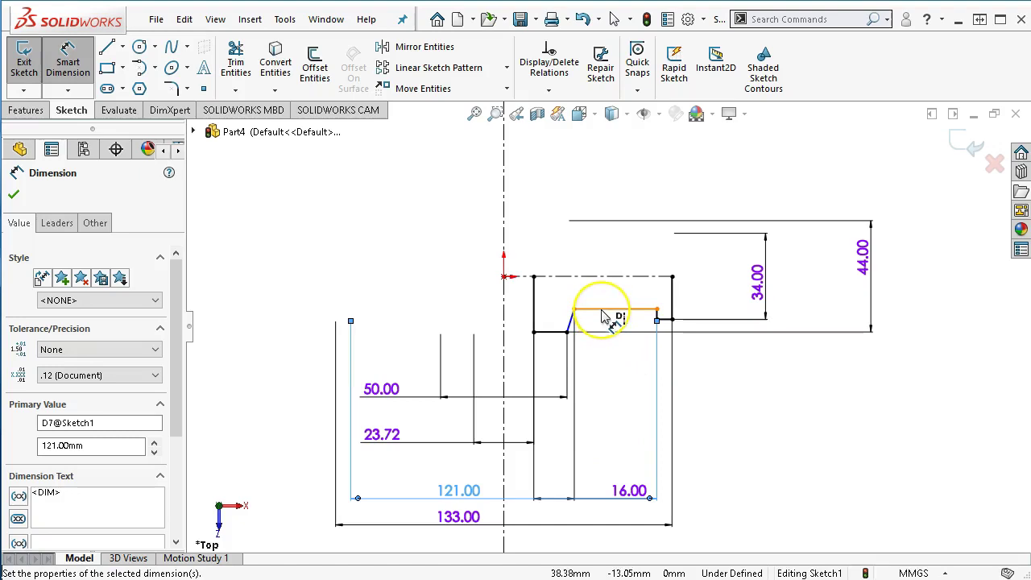
- Add a 10 mm step-height dimension from the top construction line
click(630, 255)
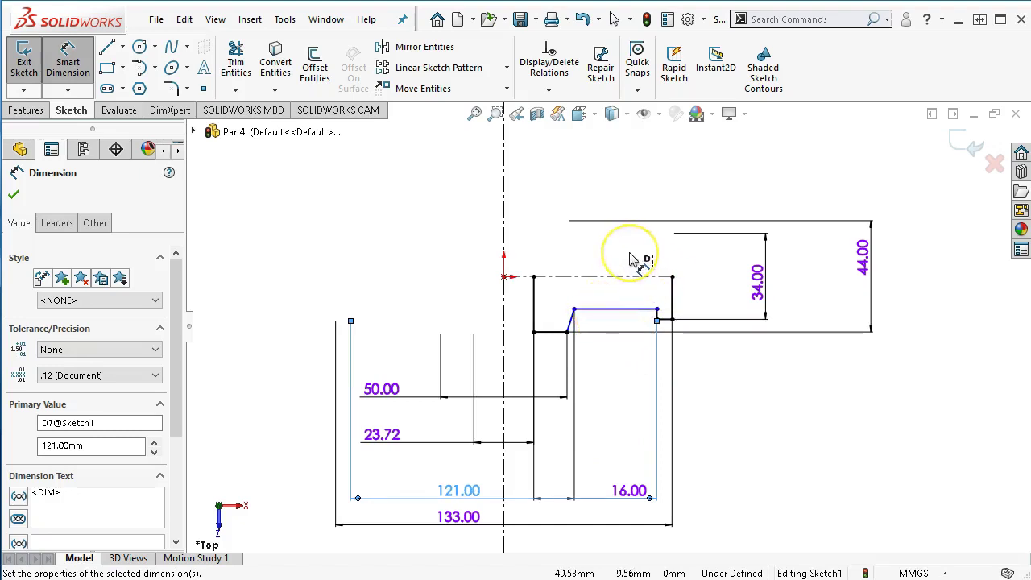
click(608, 242)
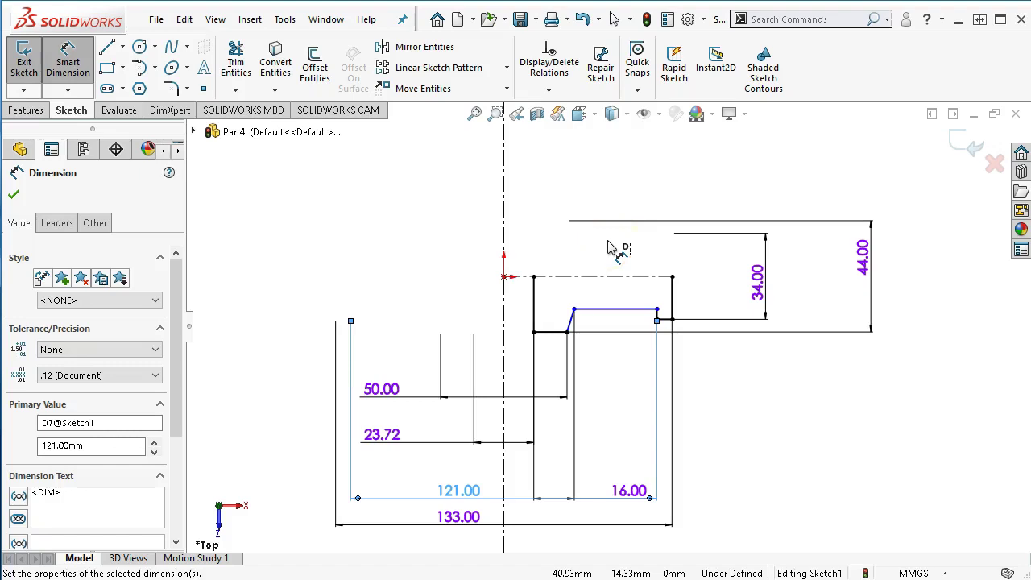
click(616, 243)
click(627, 253)
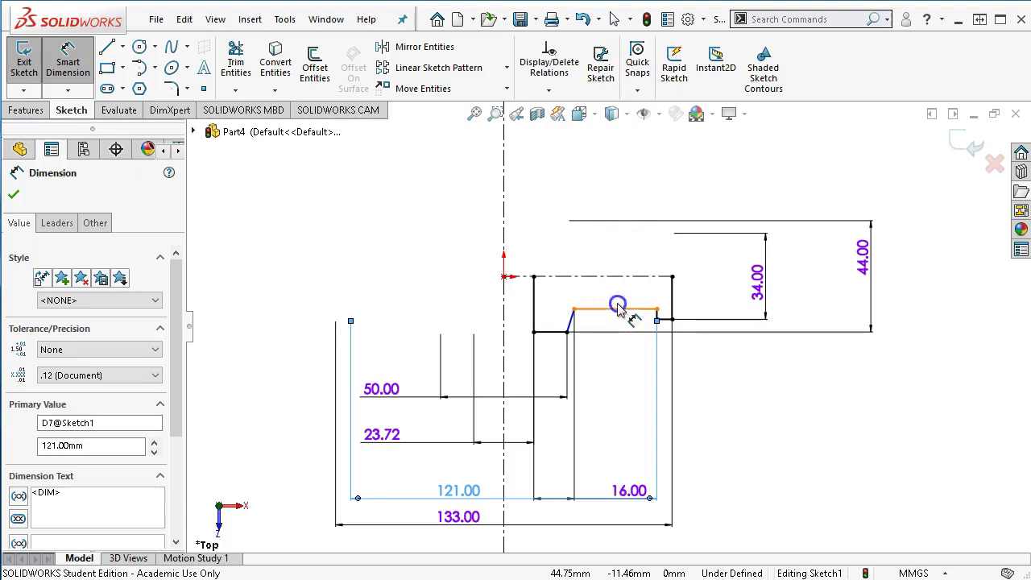
click(621, 298)
click(615, 278)
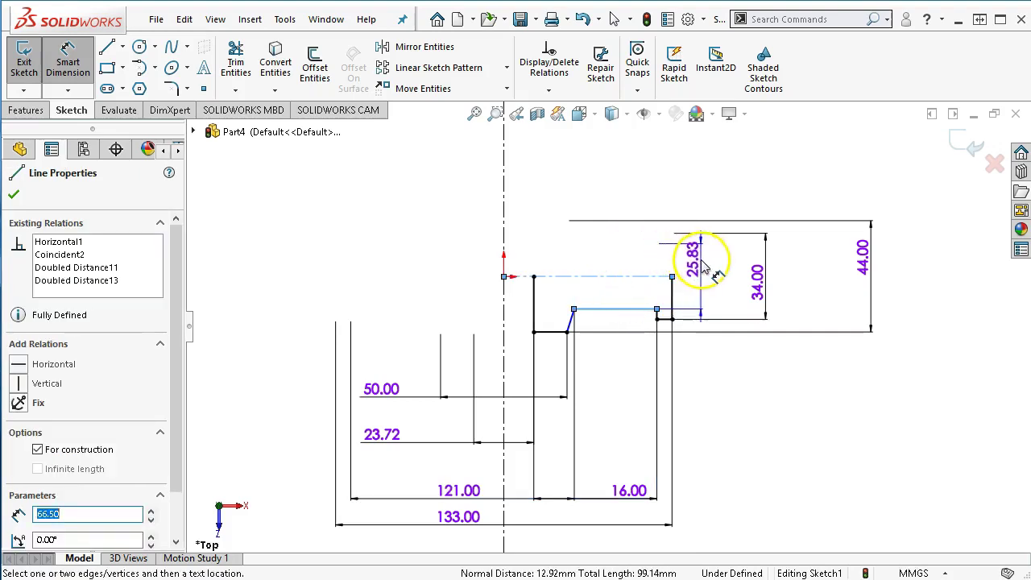
click(699, 267)
text(10)
key(Return)
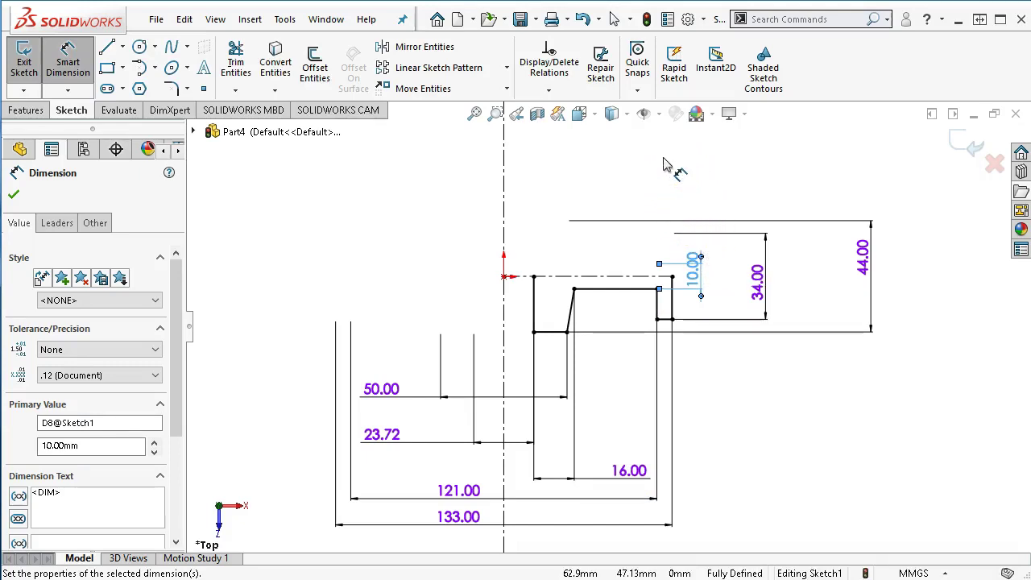
- Finish dimensioning and box-select the seven half-profile lines, Line3 through Line9
key(Escape)
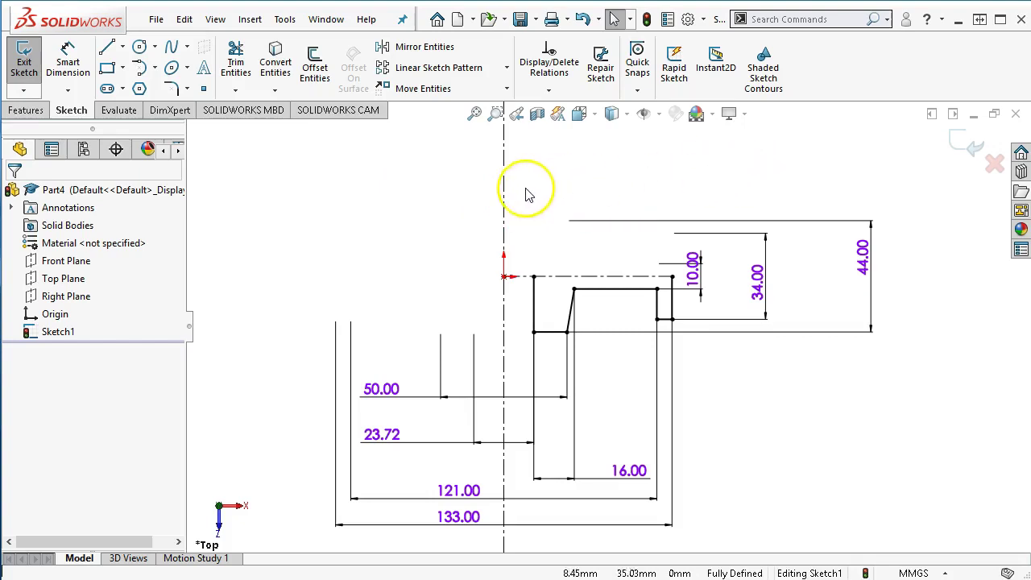
drag(520, 199, 706, 385)
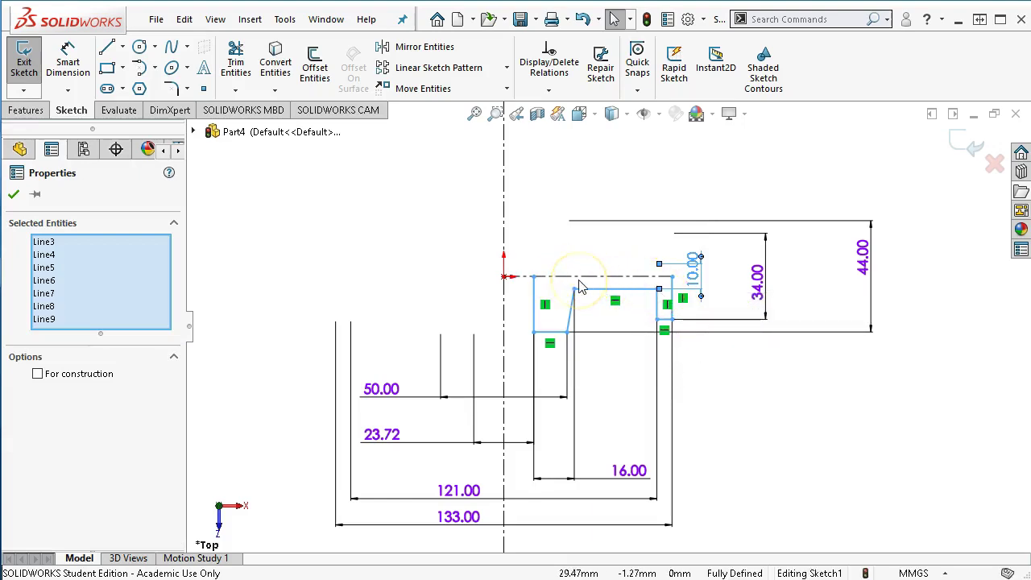
click(725, 345)
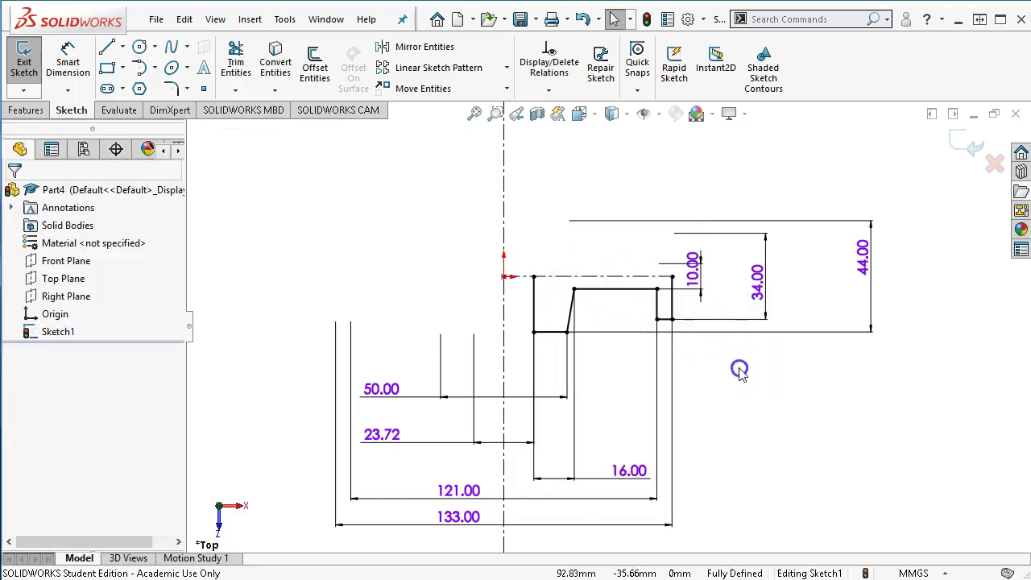
mouse_move(724, 182)
mouse_down()
mouse_move(603, 299)
mouse_move(515, 358)
mouse_up()
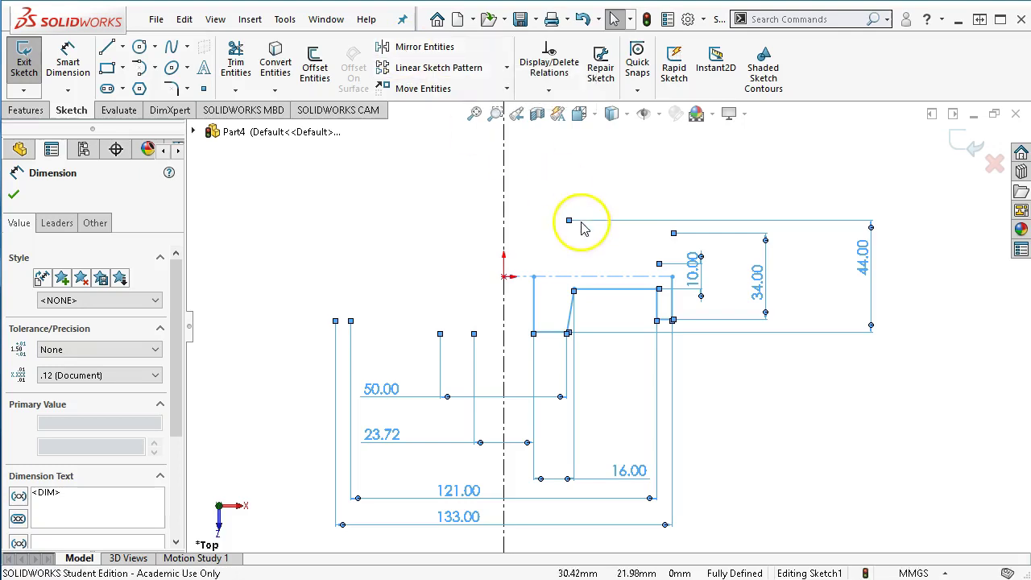
click(514, 198)
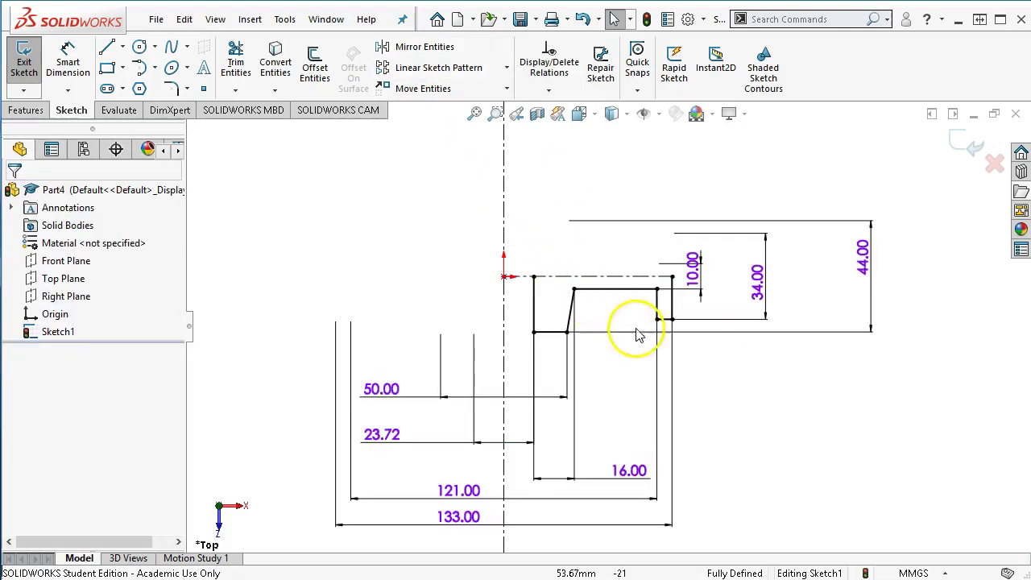
mouse_move(521, 209)
mouse_down()
mouse_move(569, 314)
mouse_move(689, 371)
mouse_up()
- Mirror the half-profile about the horizontal centerline, reselecting profile and centerline together
click(384, 46)
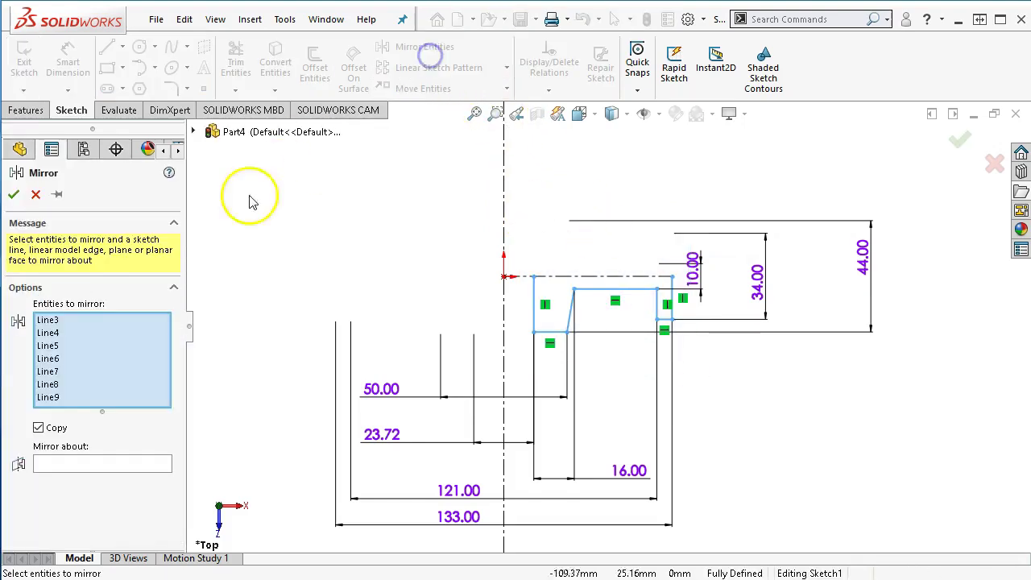
click(85, 463)
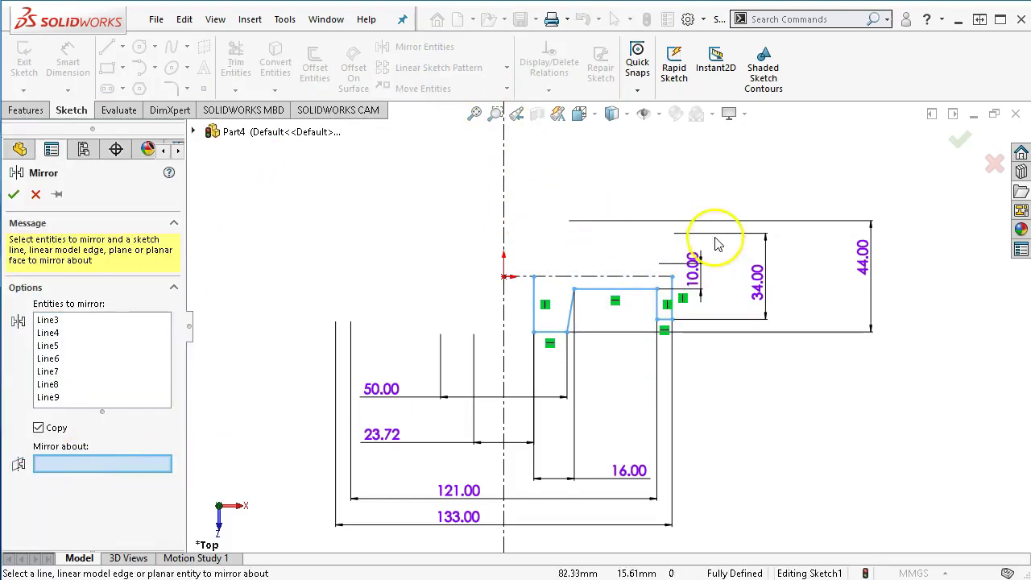
click(613, 278)
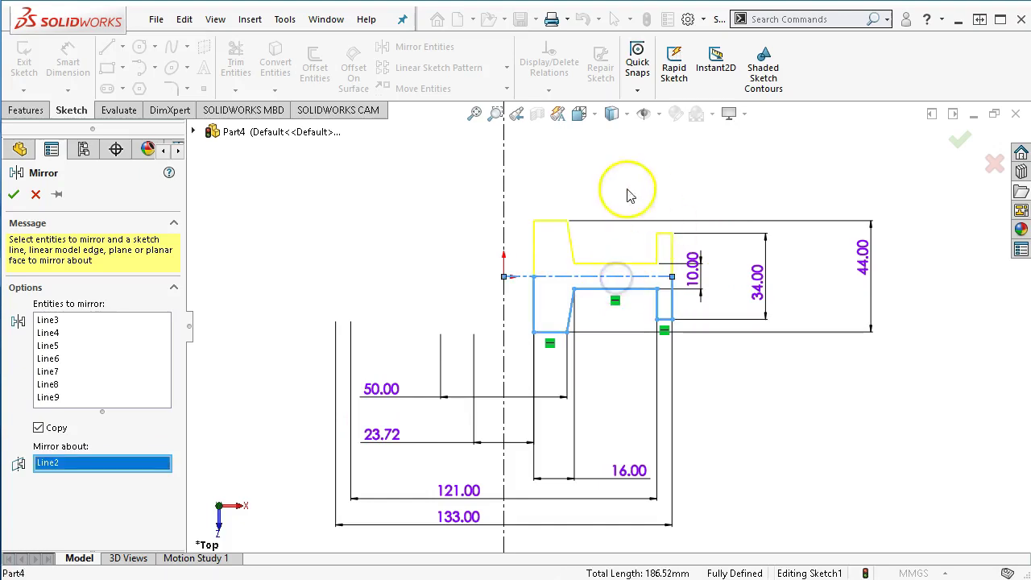
click(36, 195)
mouse_move(728, 185)
mouse_down()
mouse_move(578, 360)
mouse_move(524, 380)
mouse_move(514, 371)
mouse_up()
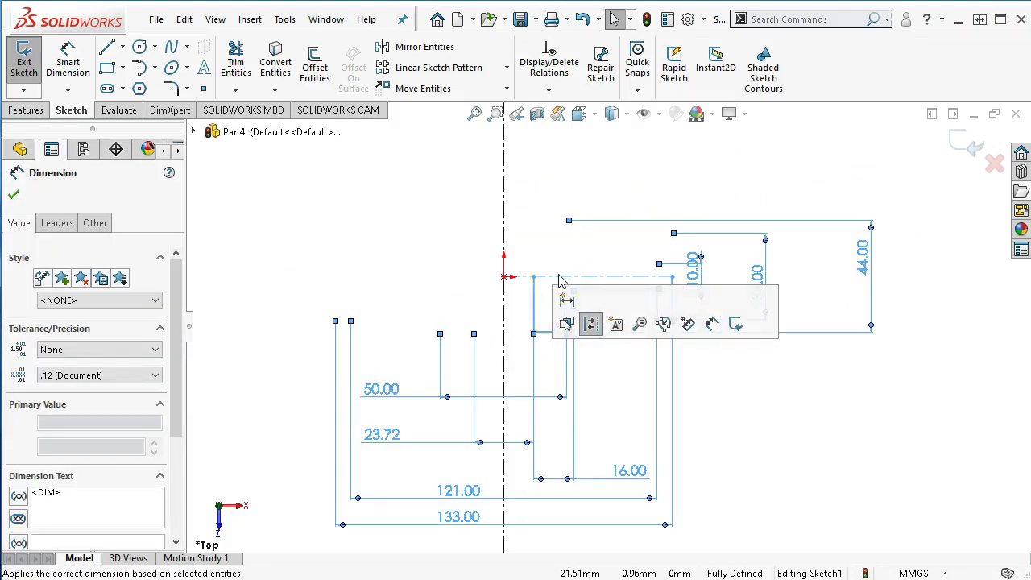
click(427, 48)
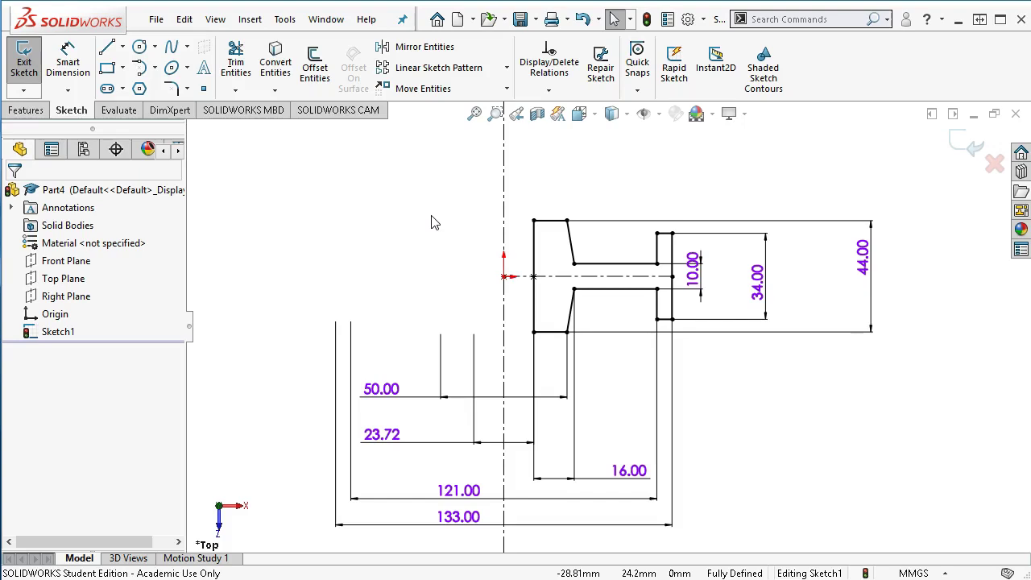
- Reopen the Mirror command and cancel the unneeded second mirror
click(427, 47)
click(95, 322)
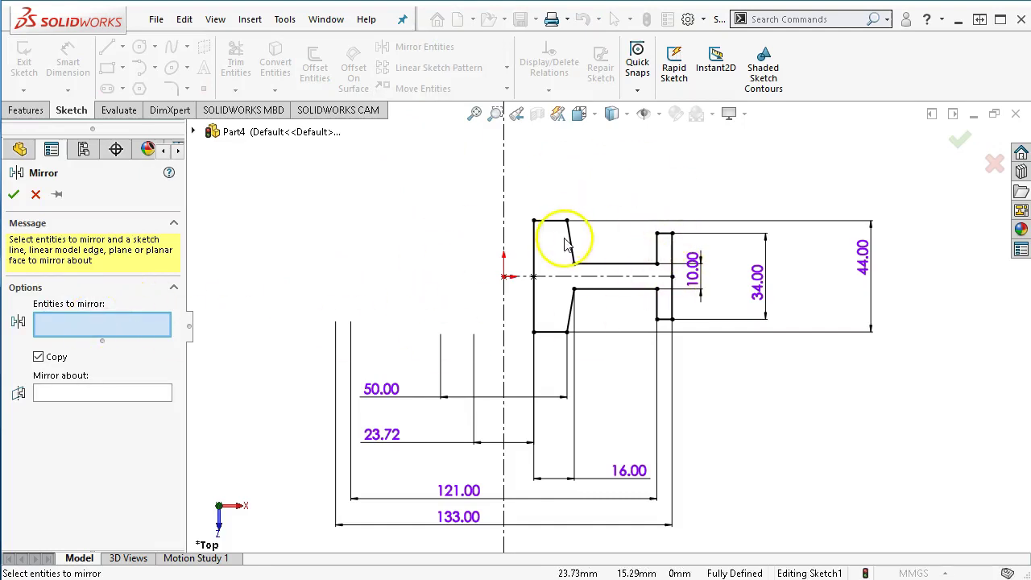
click(128, 392)
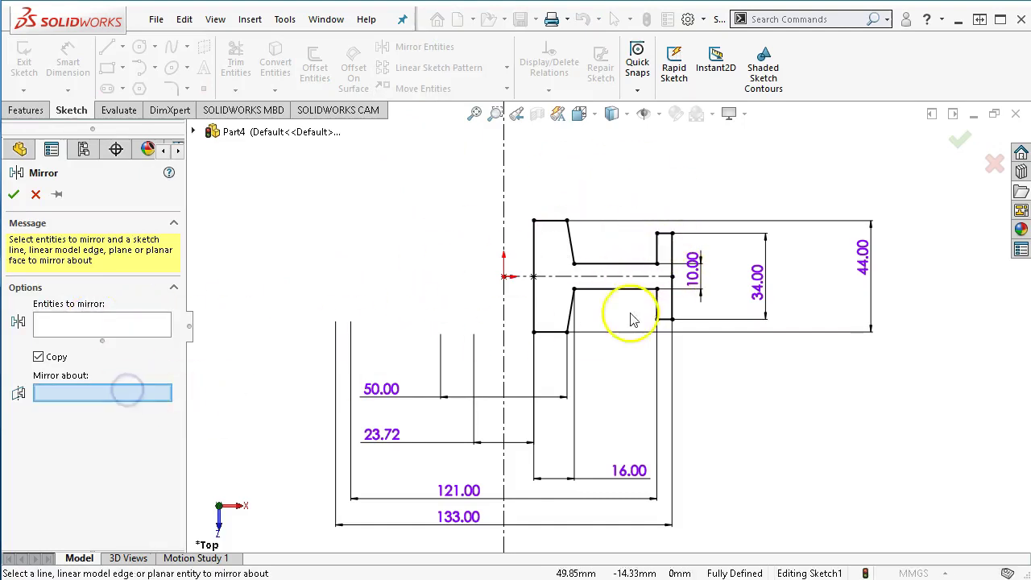
click(36, 197)
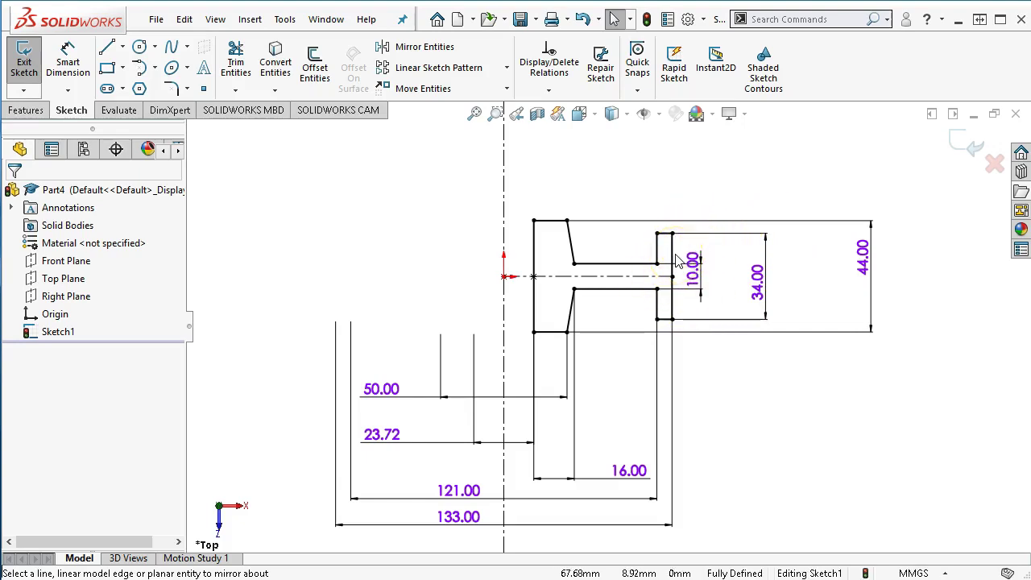
- Start a revolve using the centerline through the origin as the axis
click(29, 115)
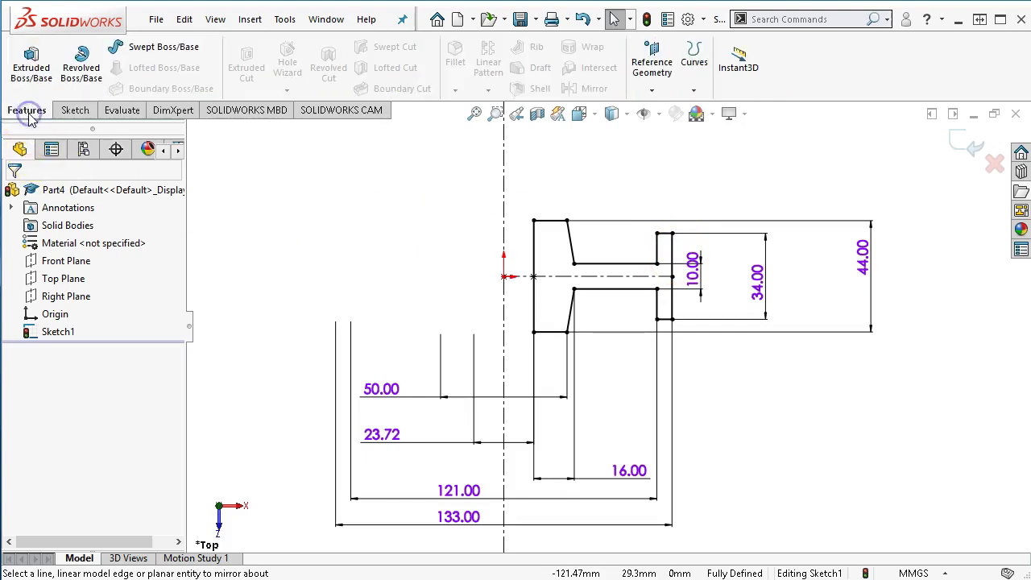
click(87, 70)
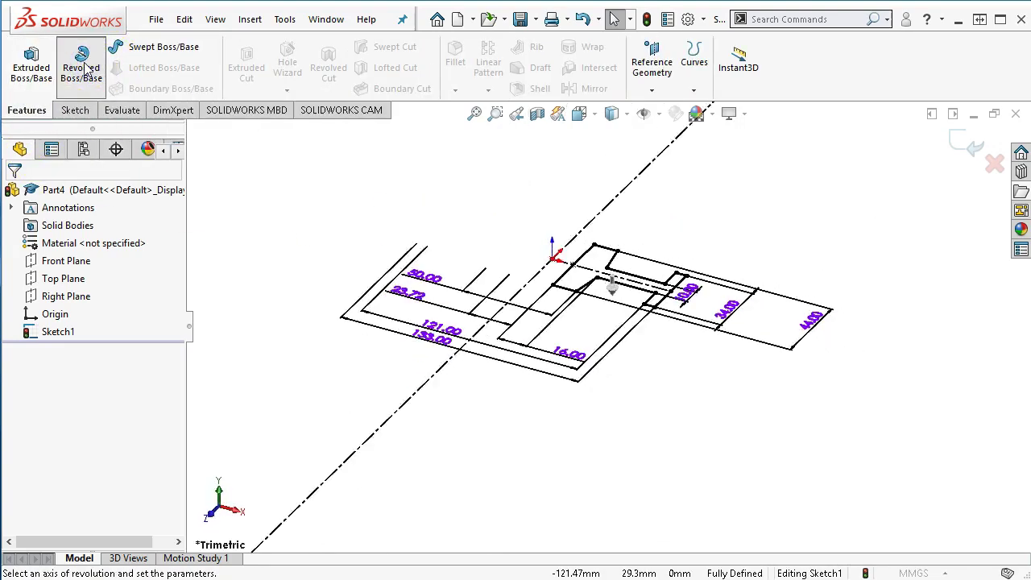
click(119, 242)
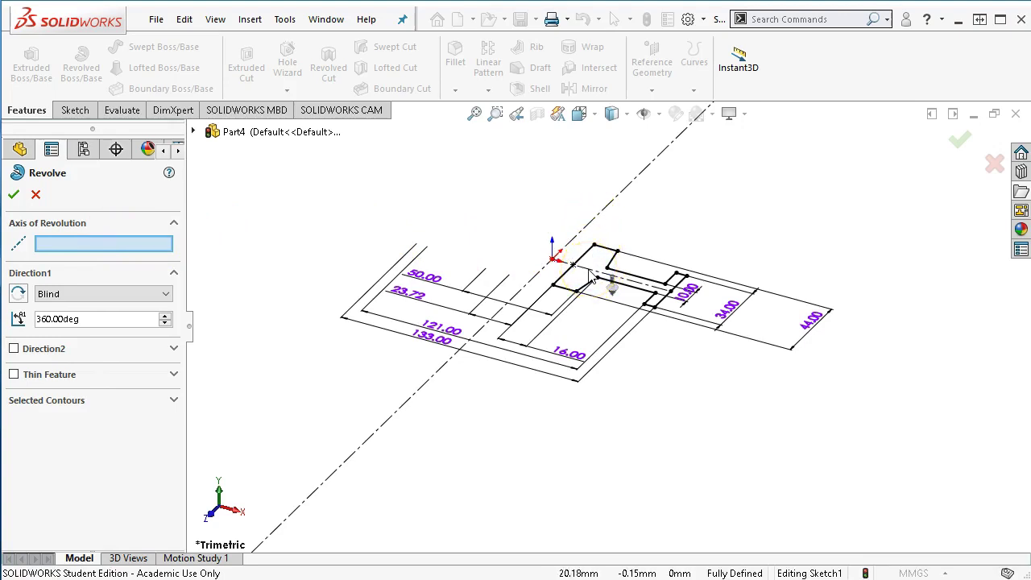
click(589, 274)
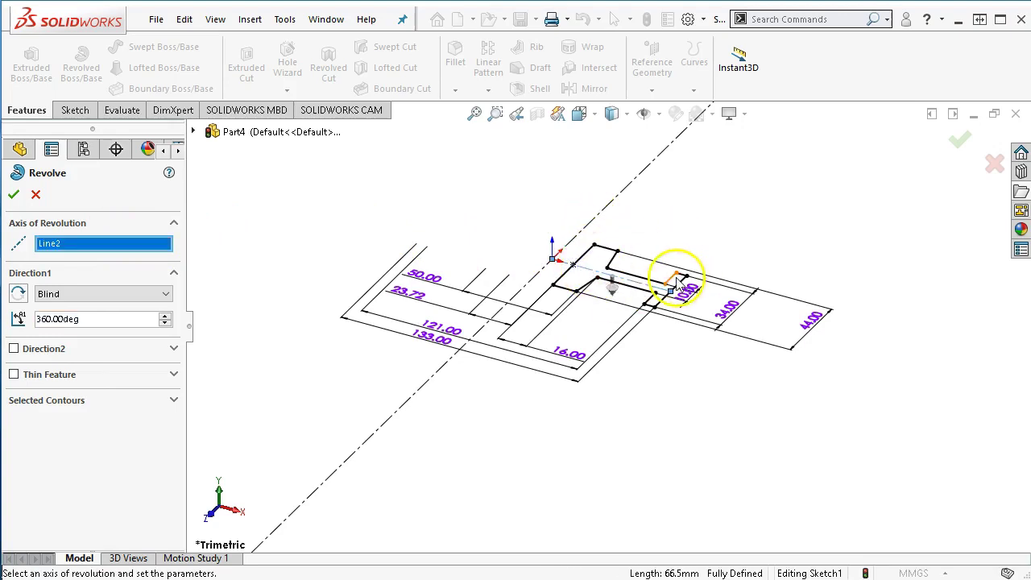
right_click(96, 245)
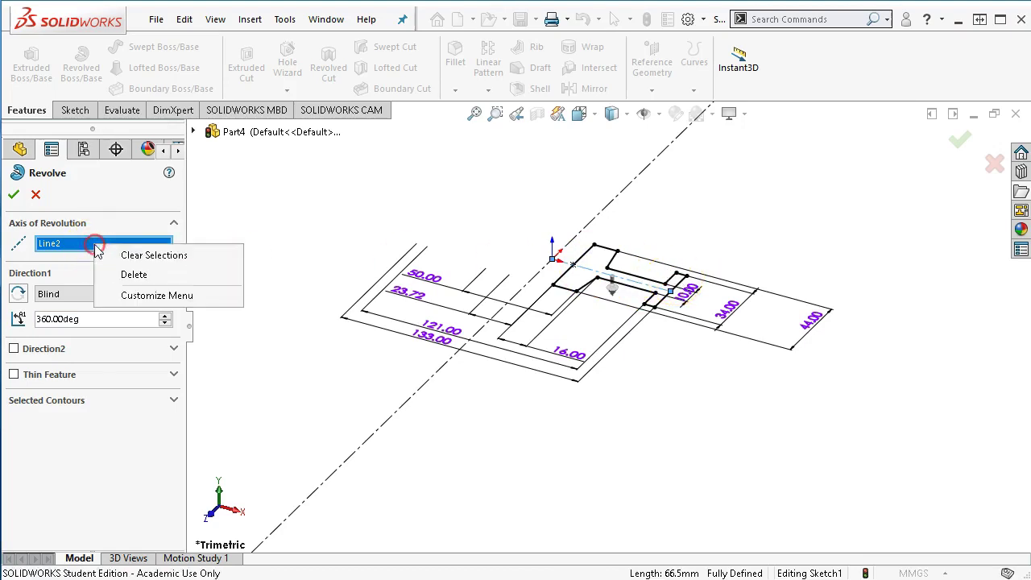
click(134, 274)
click(402, 412)
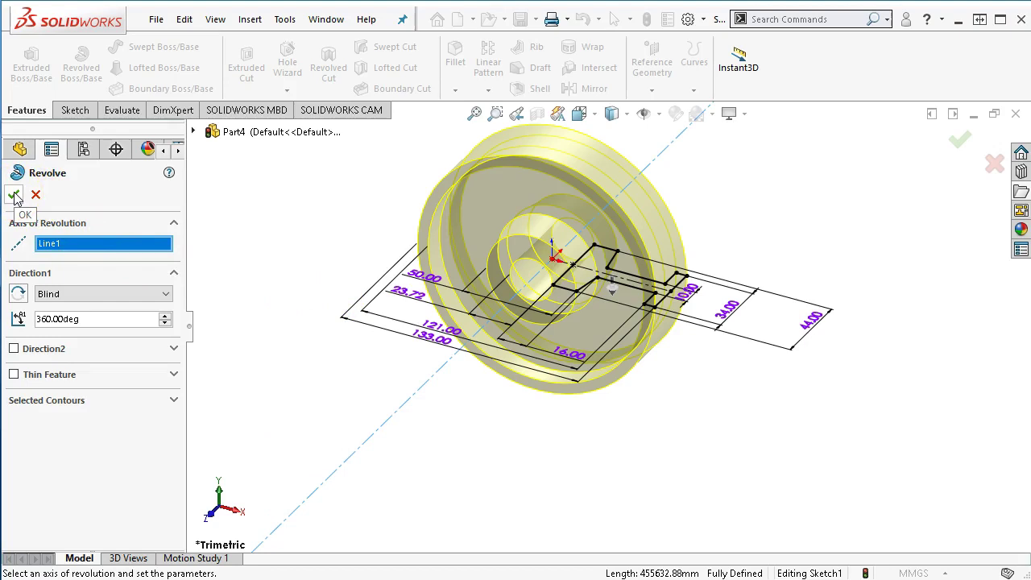
- Set the revolve angle to 360° and confirm to create Revolve1
click(87, 318)
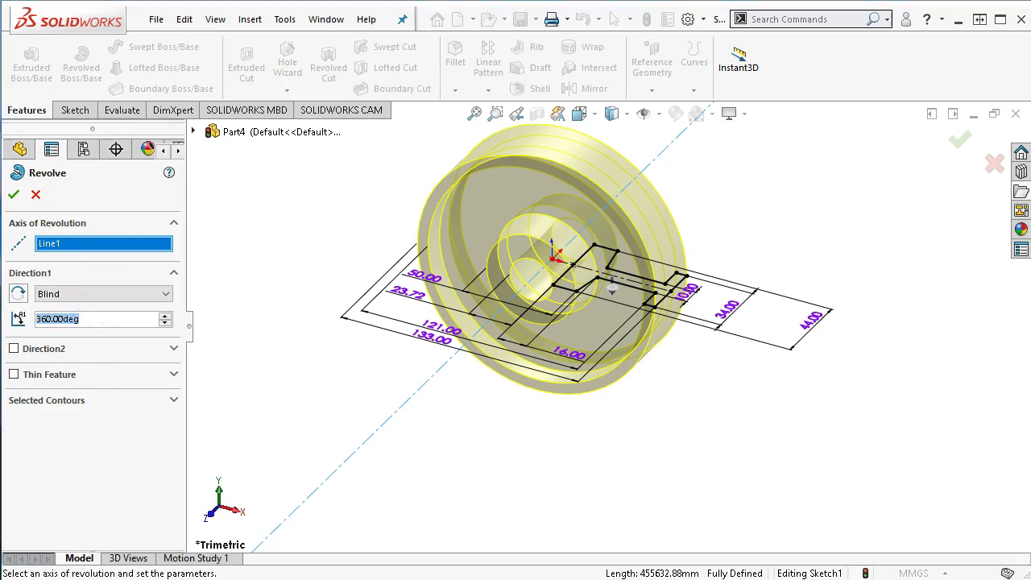
text(270)
key(Tab)
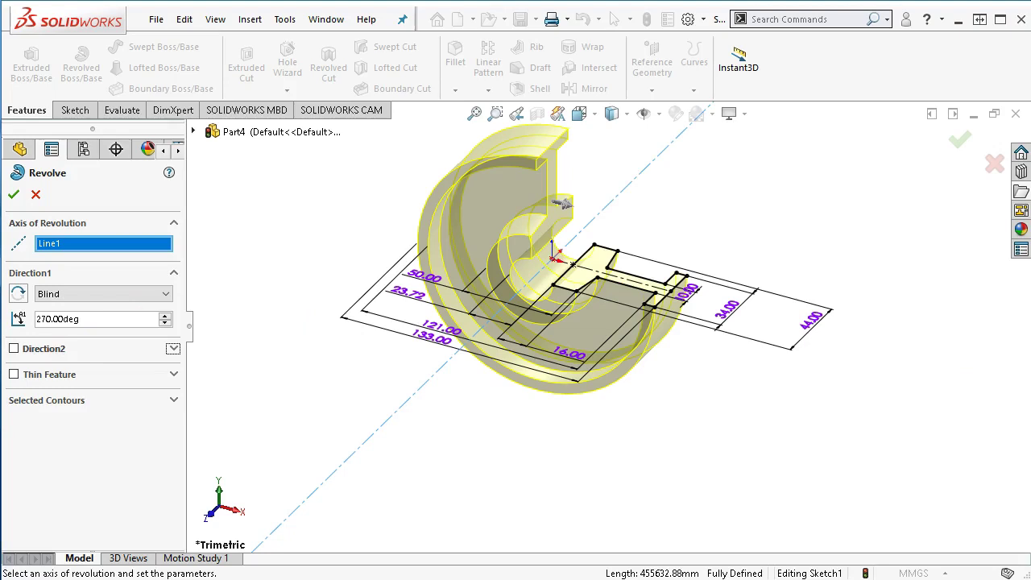
drag(1030, 234, 926, 145)
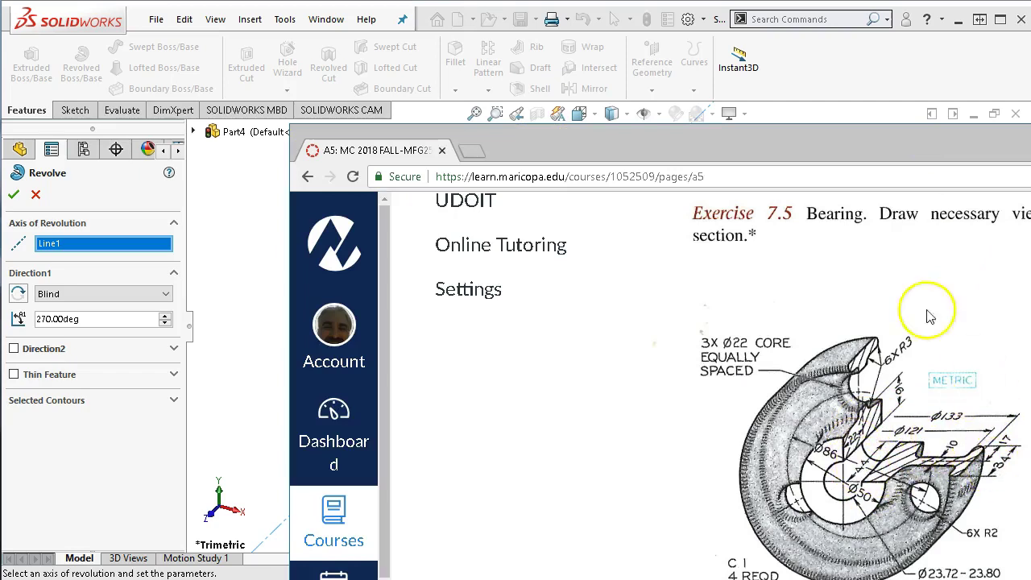
drag(755, 146, 778, 207)
click(770, 211)
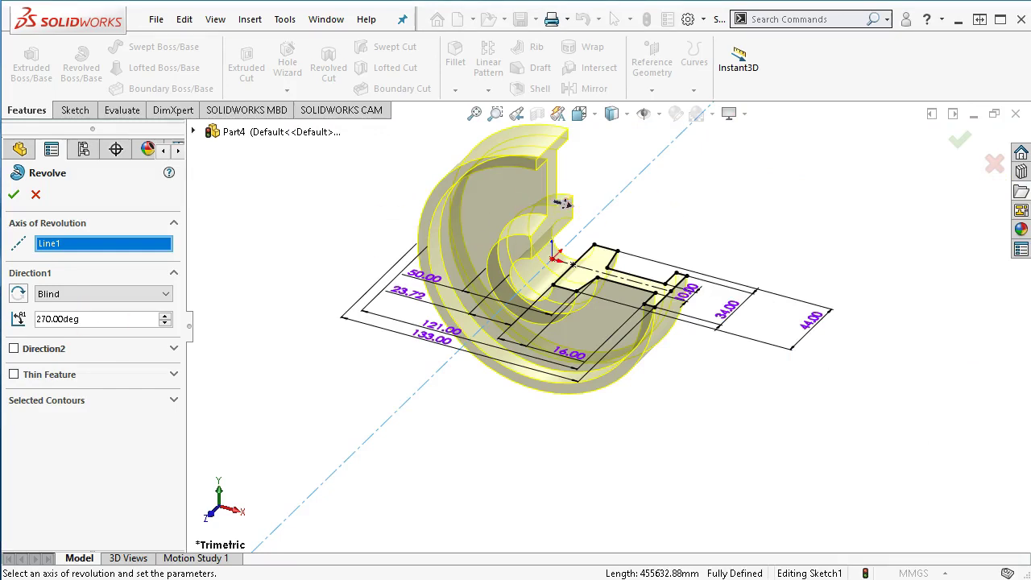
double_click(57, 320)
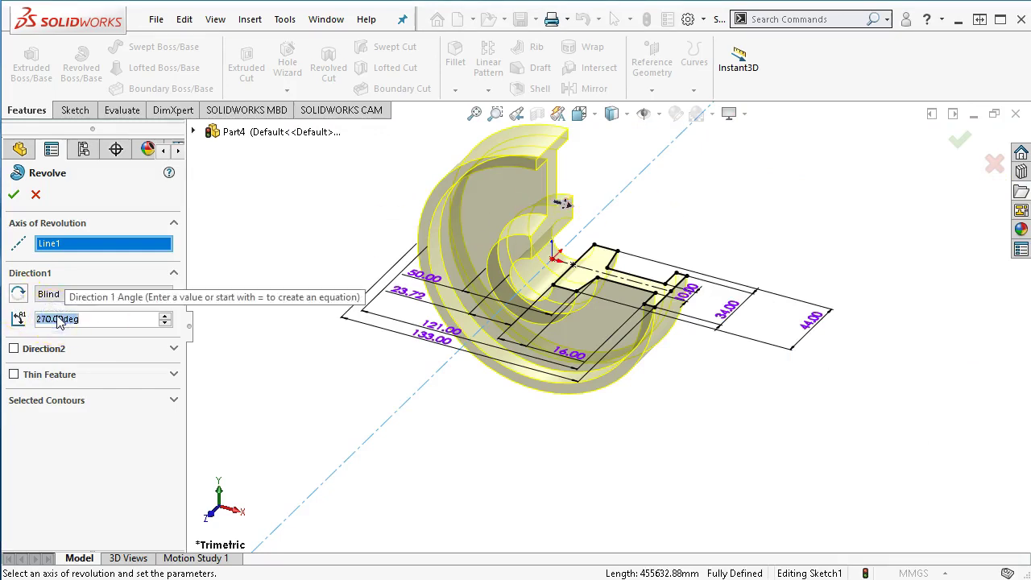
text(360)
click(95, 317)
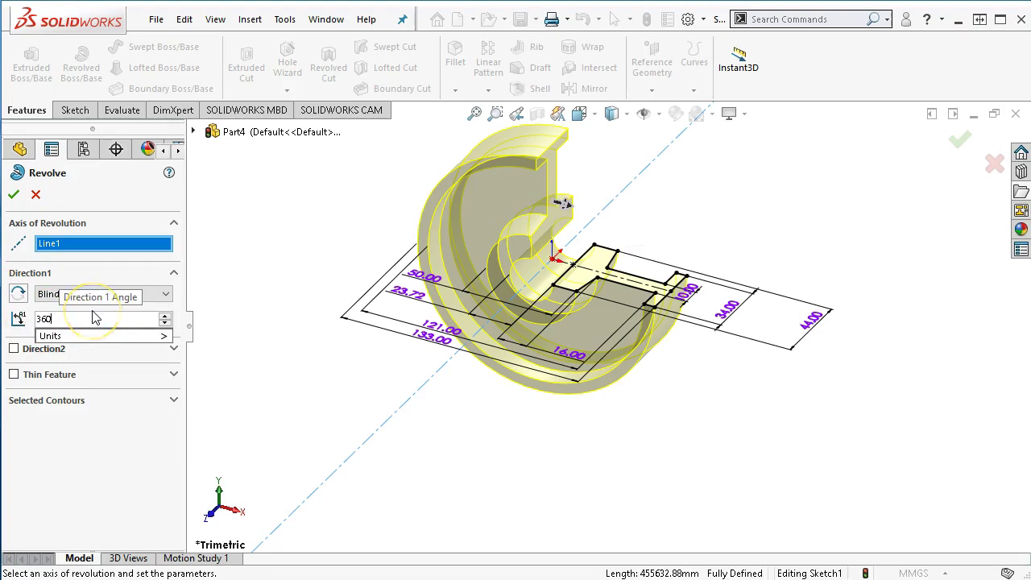
key(Return)
click(14, 194)
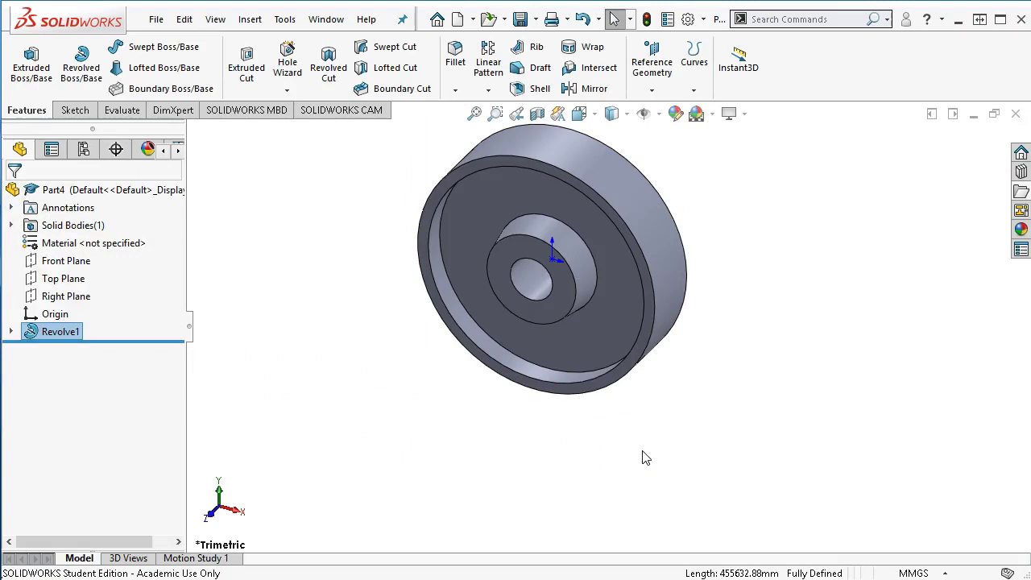
- Show Sketch1's dimensions and open the Ø23.72 bore diameter, keeping its value
click(11, 332)
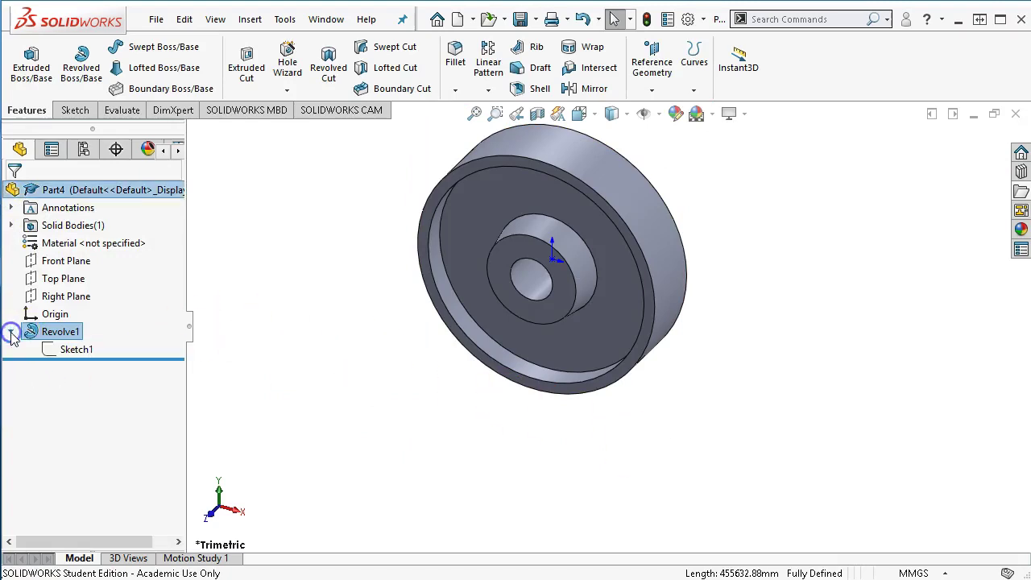
click(71, 350)
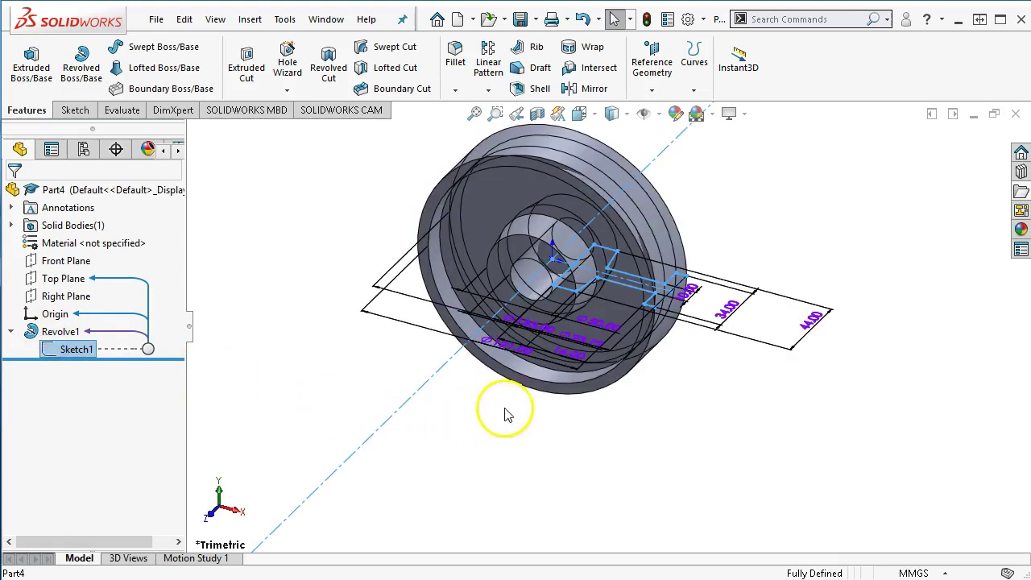
middle_drag(511, 407, 518, 453)
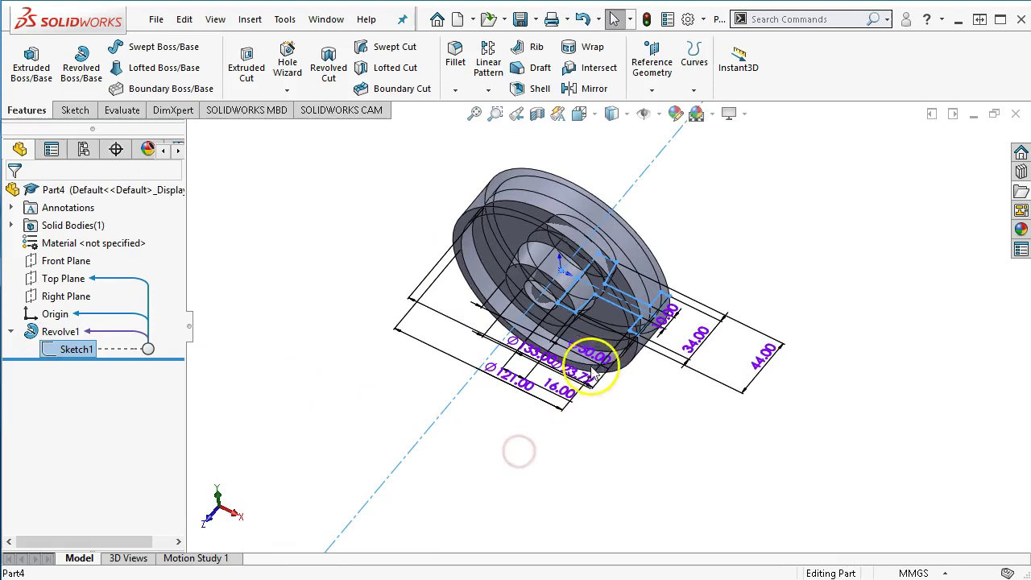
click(645, 409)
click(644, 408)
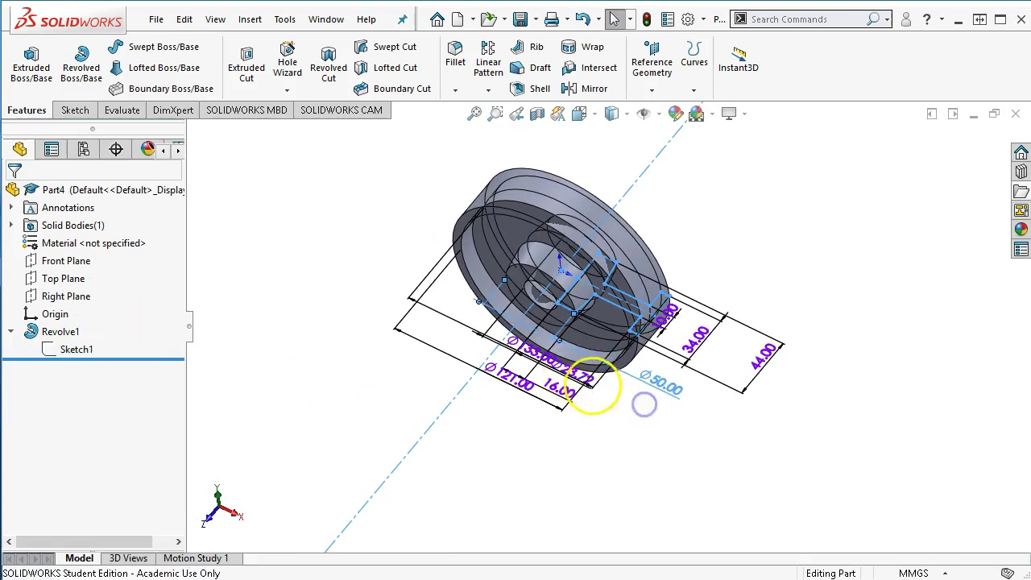
click(594, 383)
click(619, 407)
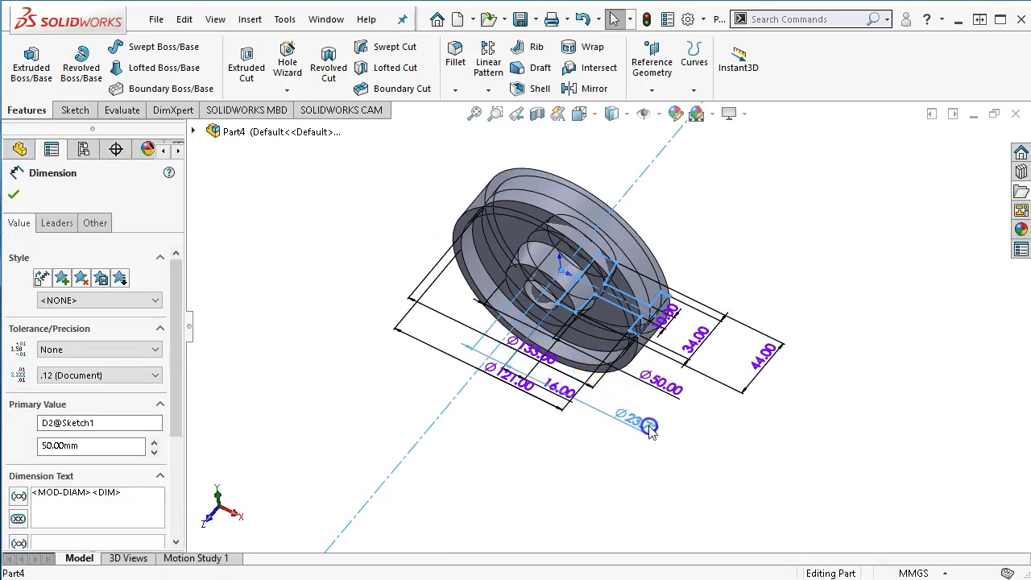
click(649, 431)
click(656, 421)
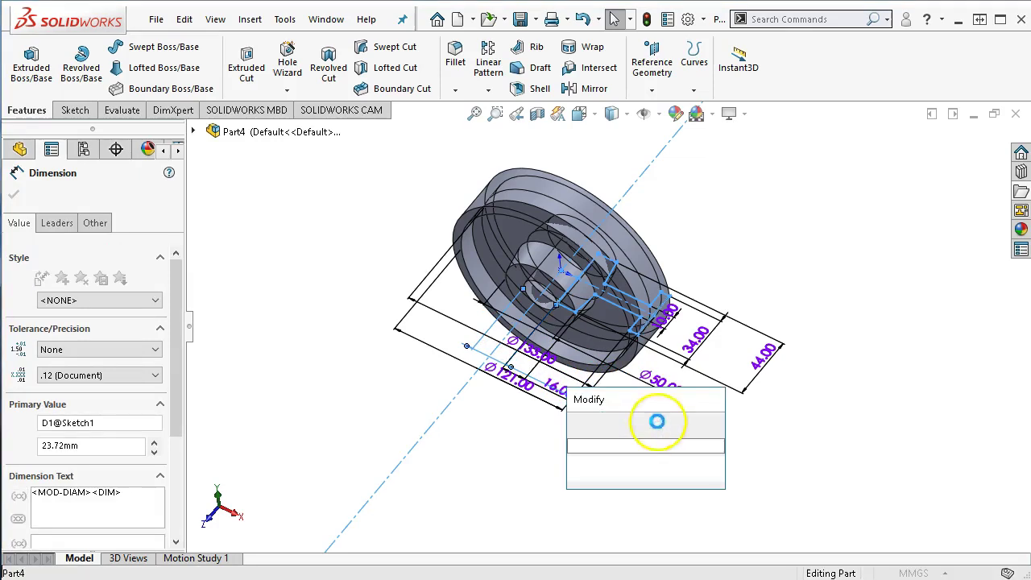
click(648, 448)
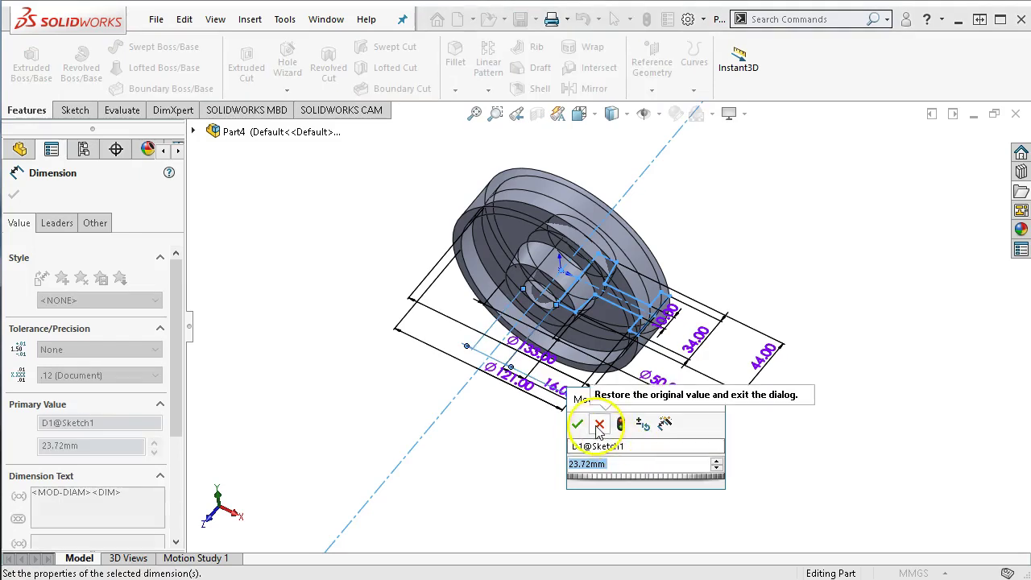
click(599, 425)
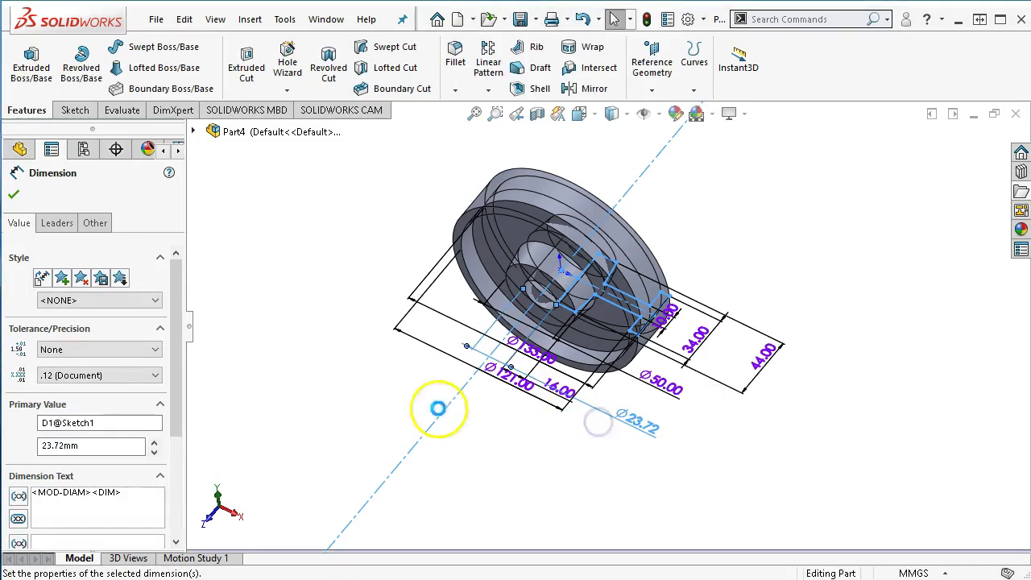
- Give the Ø23.72 diameter a Limit tolerance of +0.08 mm and accept it
click(53, 352)
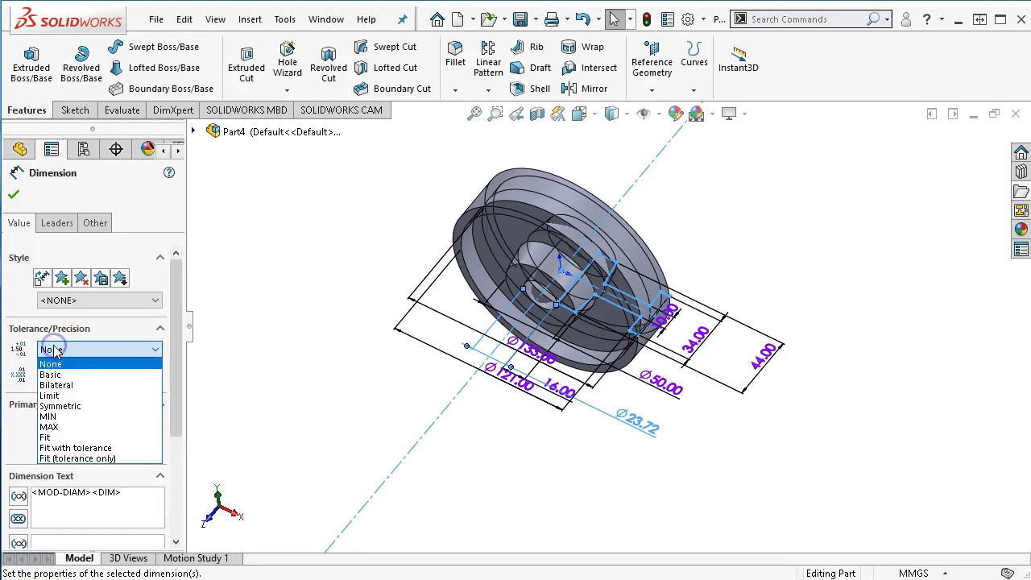
click(64, 395)
double_click(85, 376)
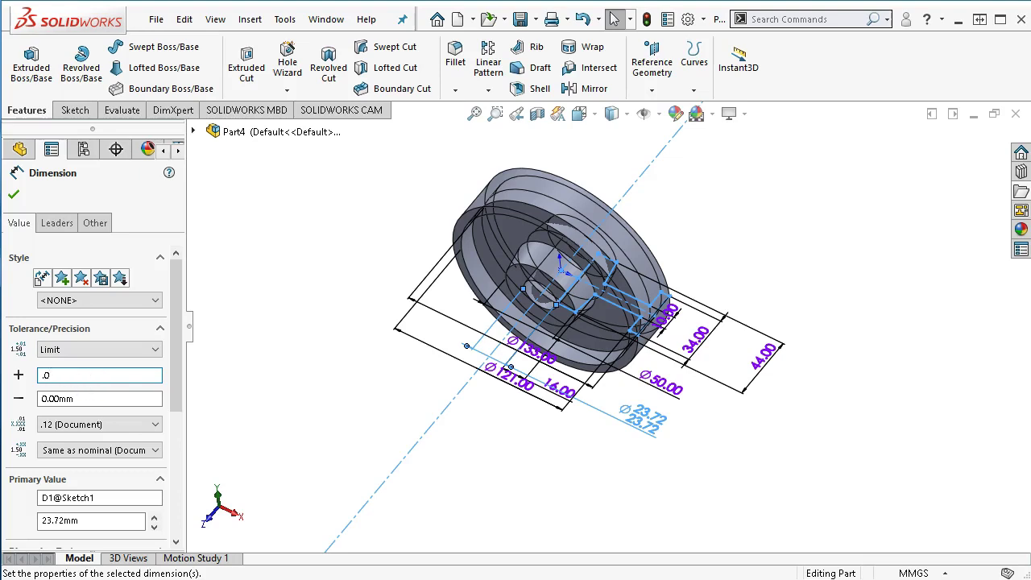
click(13, 194)
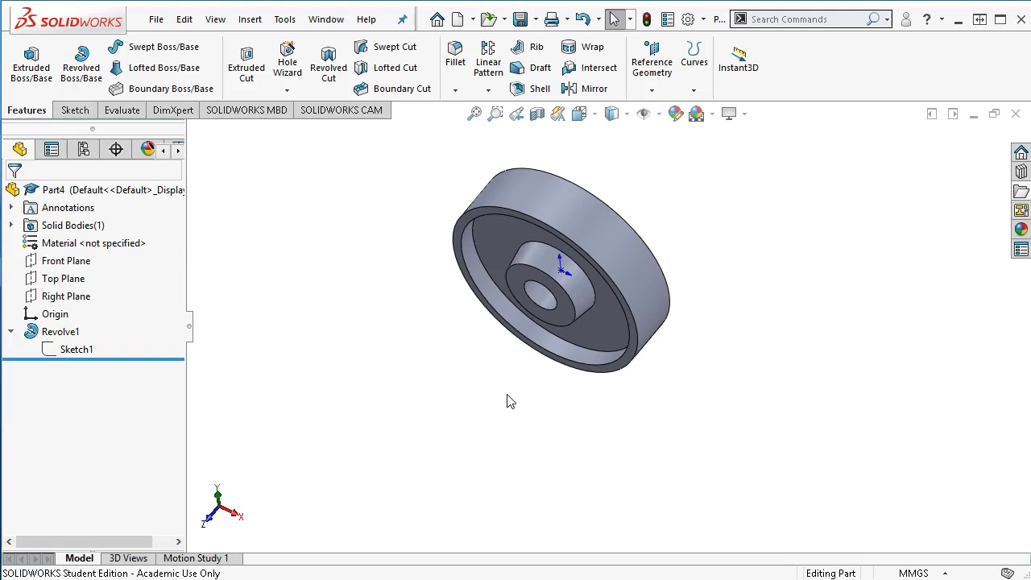
- Turn the wheel to isometric, then to a straight-on Front view
key(ctrl+7)
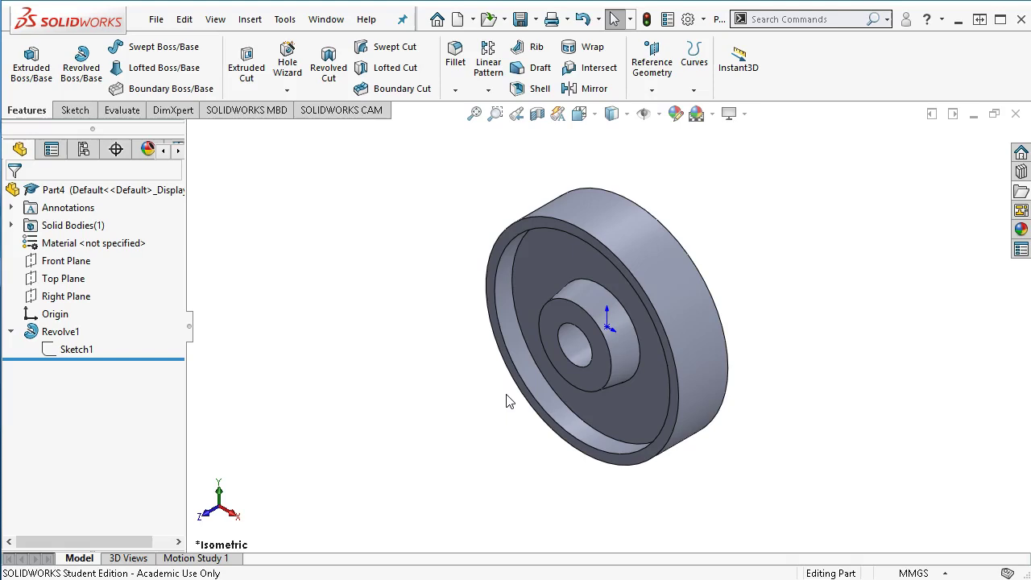
key(ctrl+1)
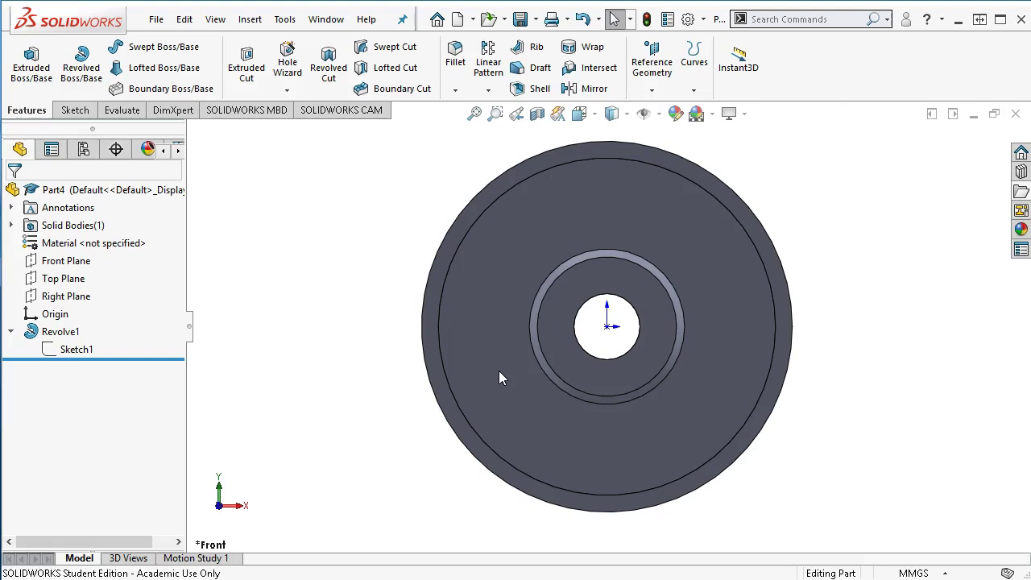
click(534, 358)
- Bring up the course's truck-wheel drawing and move its window aside
key(alt+Tab)
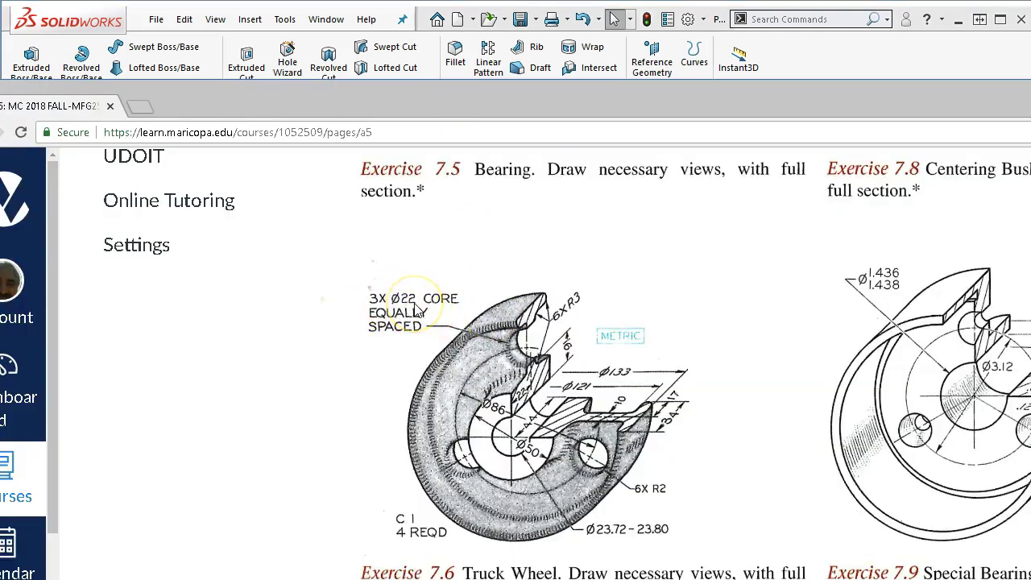
click(472, 106)
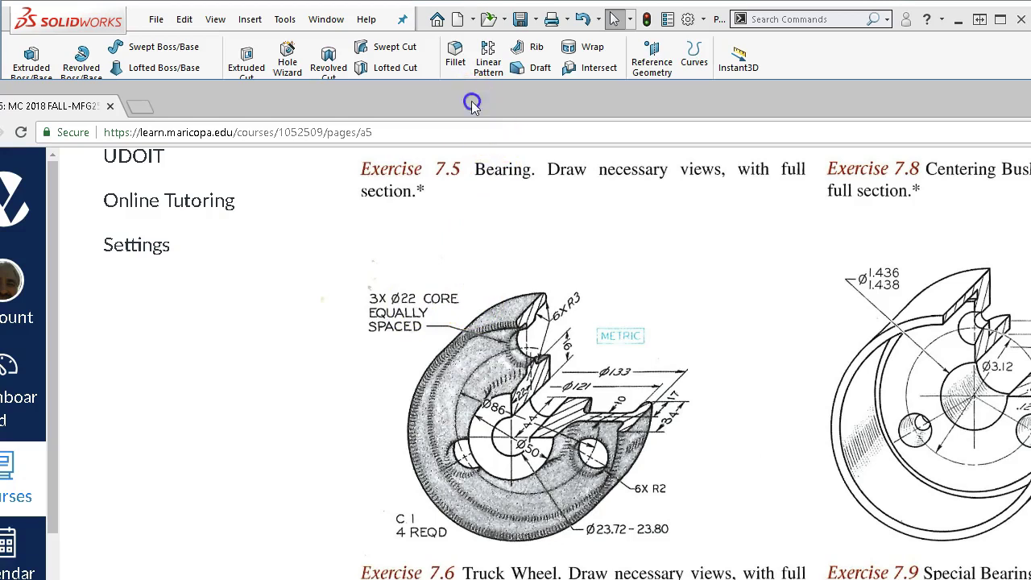
drag(471, 105, 1030, 251)
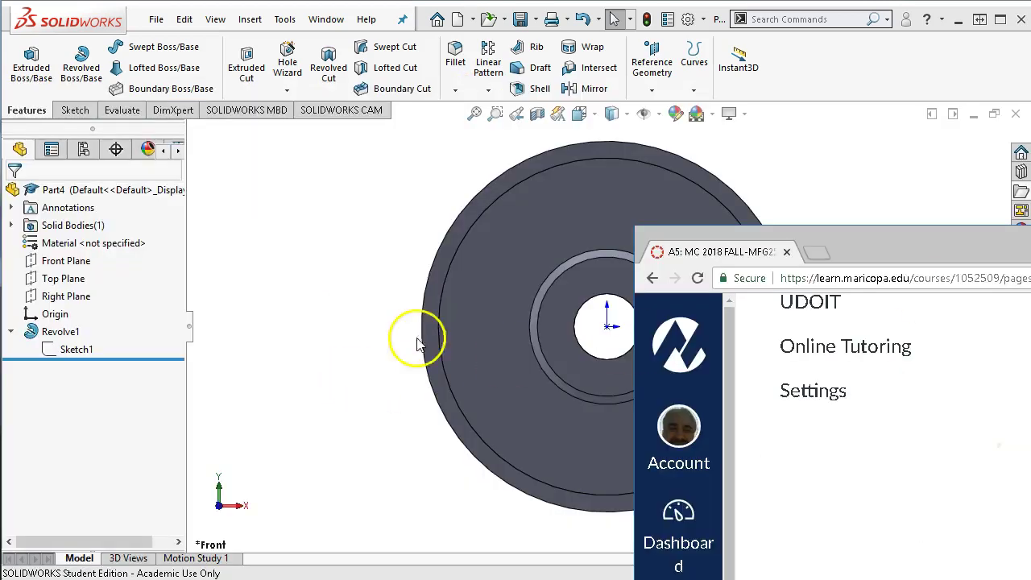
- Start a sketch on the wheel's front face and draw a hole circle above the bore
click(478, 292)
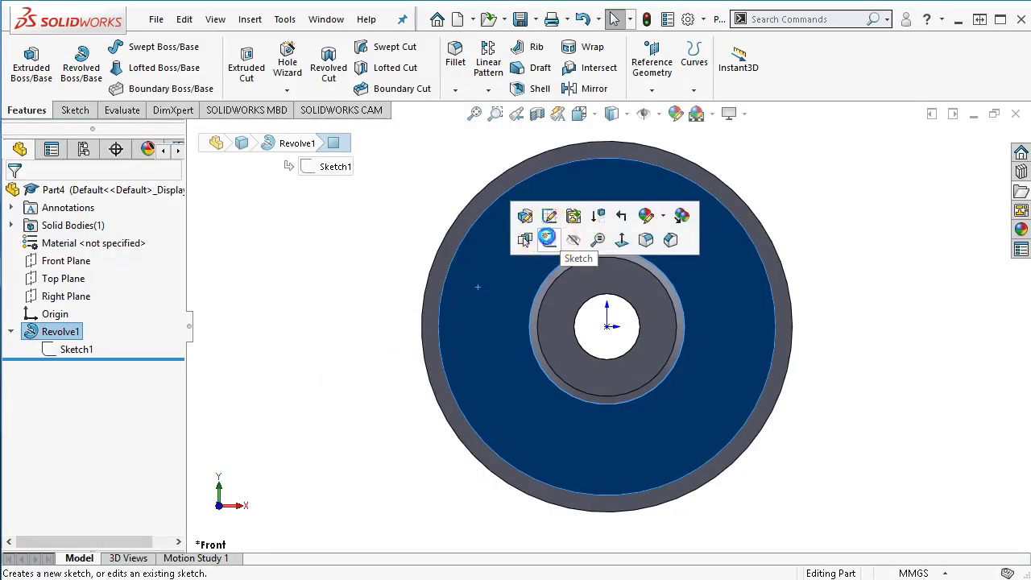
click(549, 239)
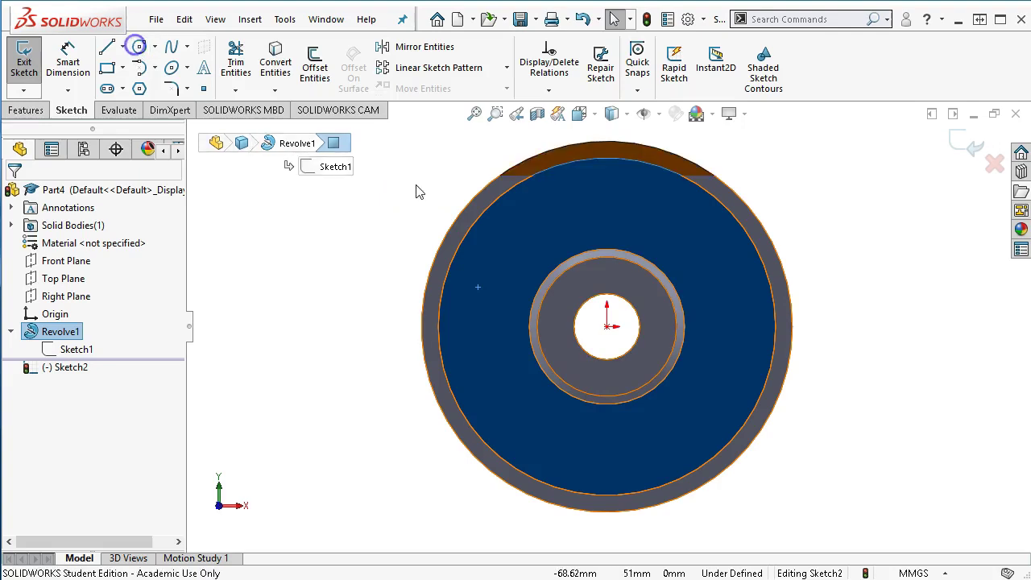
click(479, 194)
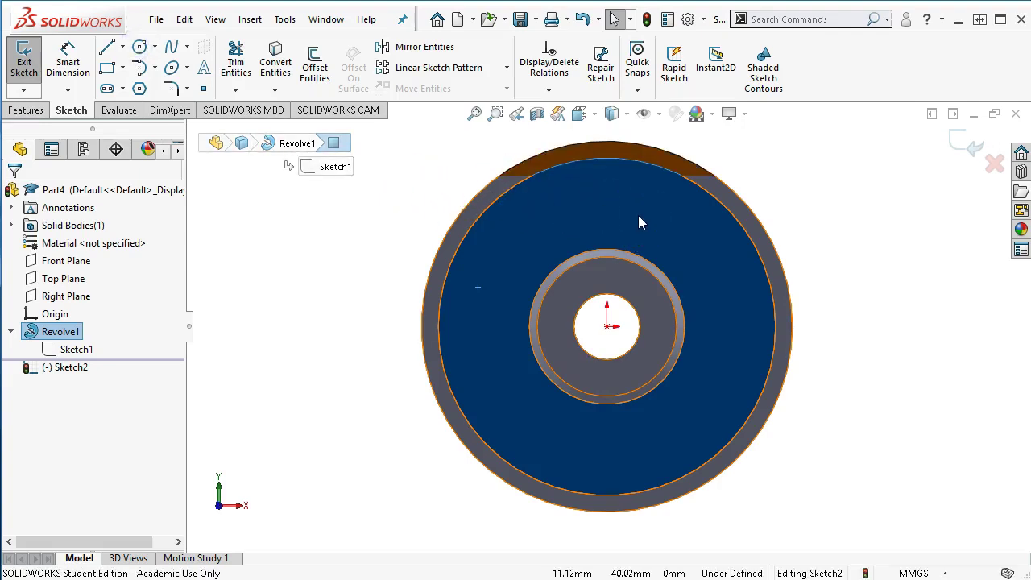
drag(614, 214, 640, 234)
click(525, 177)
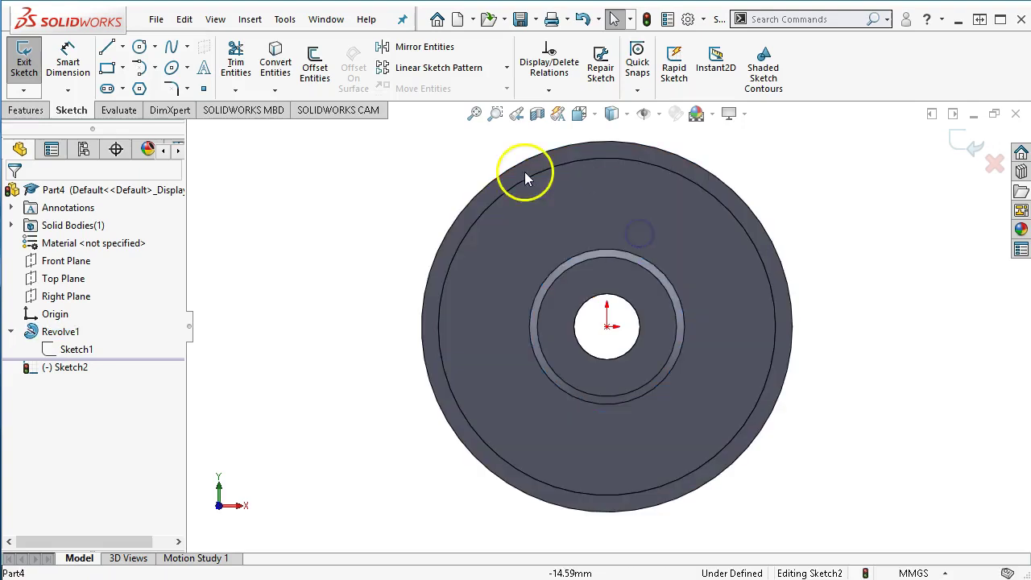
click(139, 46)
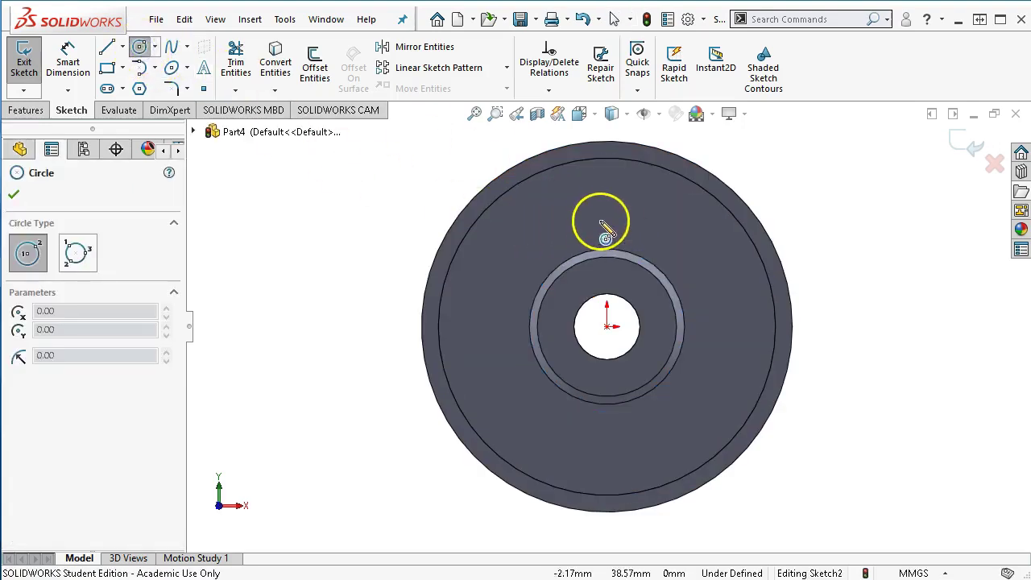
click(606, 199)
click(626, 227)
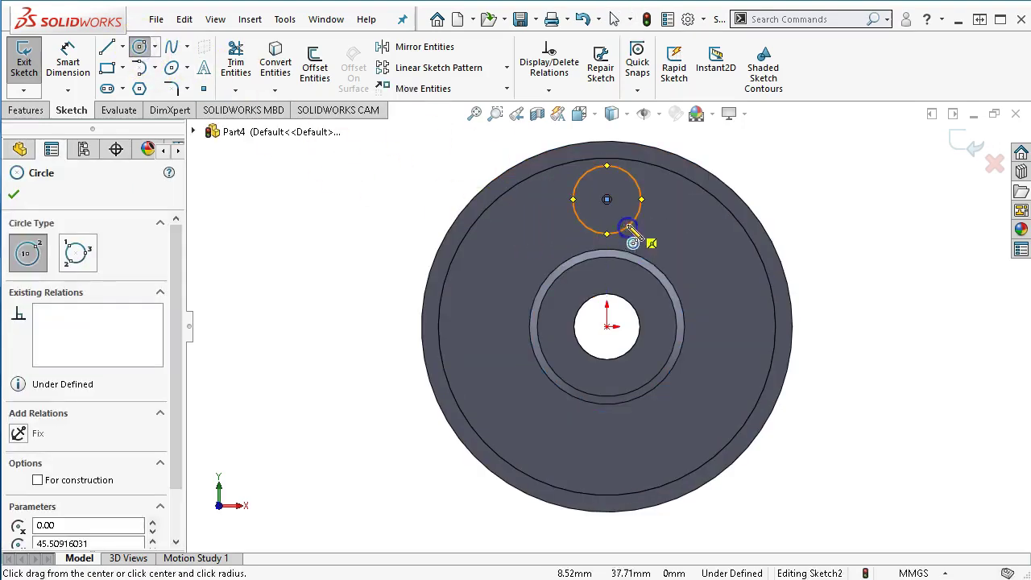
- Dimension the hole circle to Ø22 mm
right_click(775, 142)
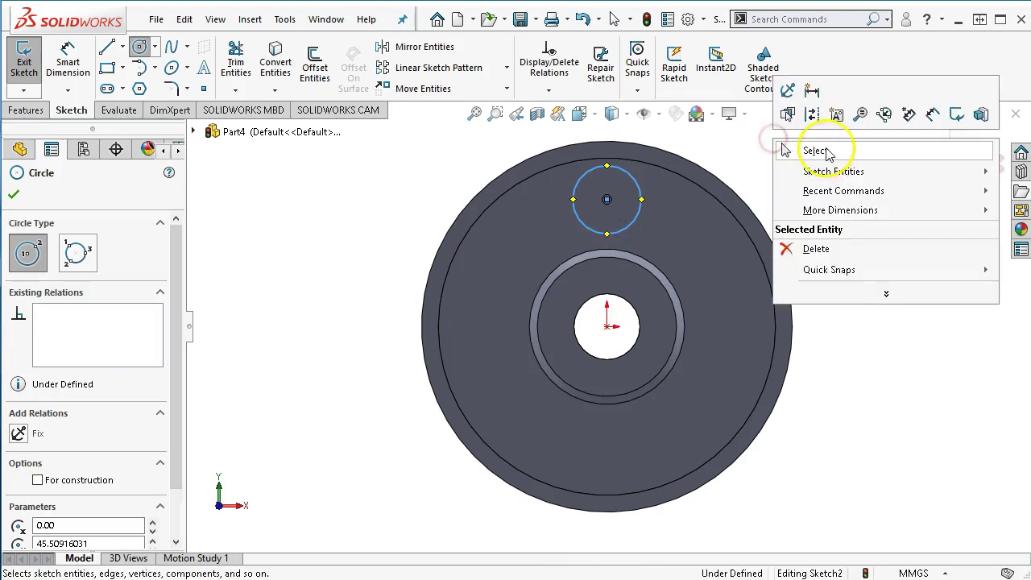
click(68, 63)
click(644, 205)
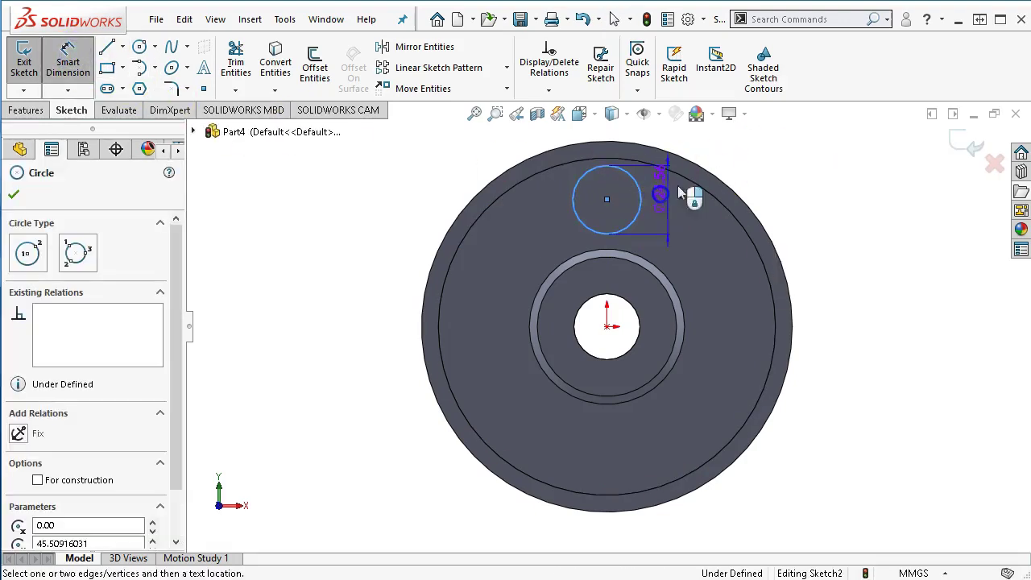
click(864, 173)
text(22mm)
key(Return)
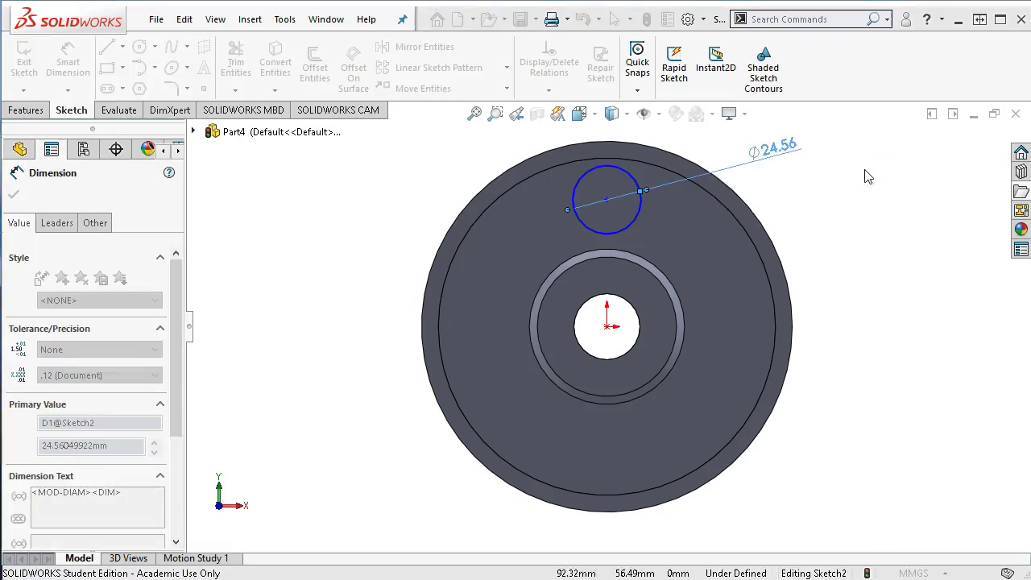
right_click(868, 176)
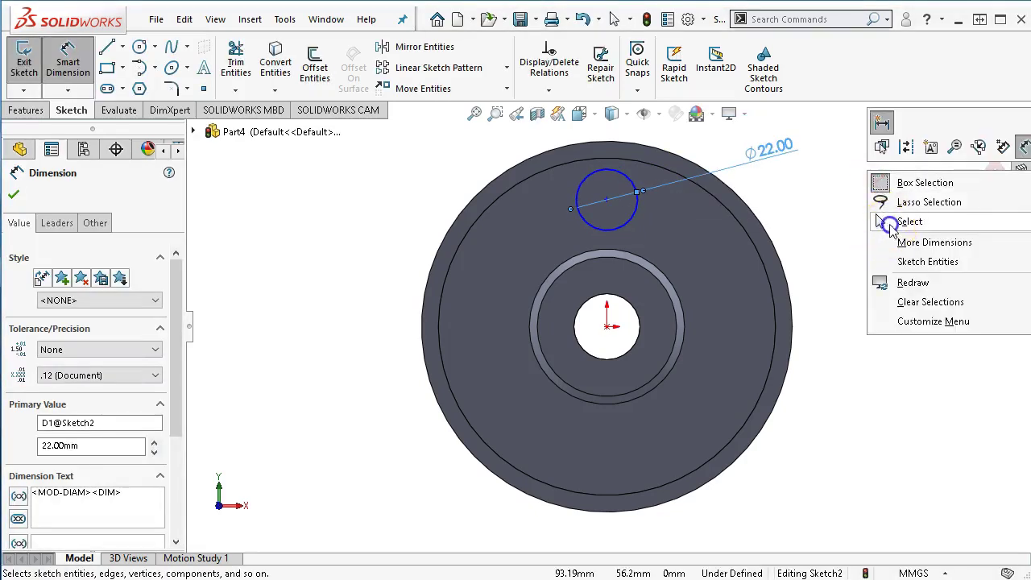
click(889, 224)
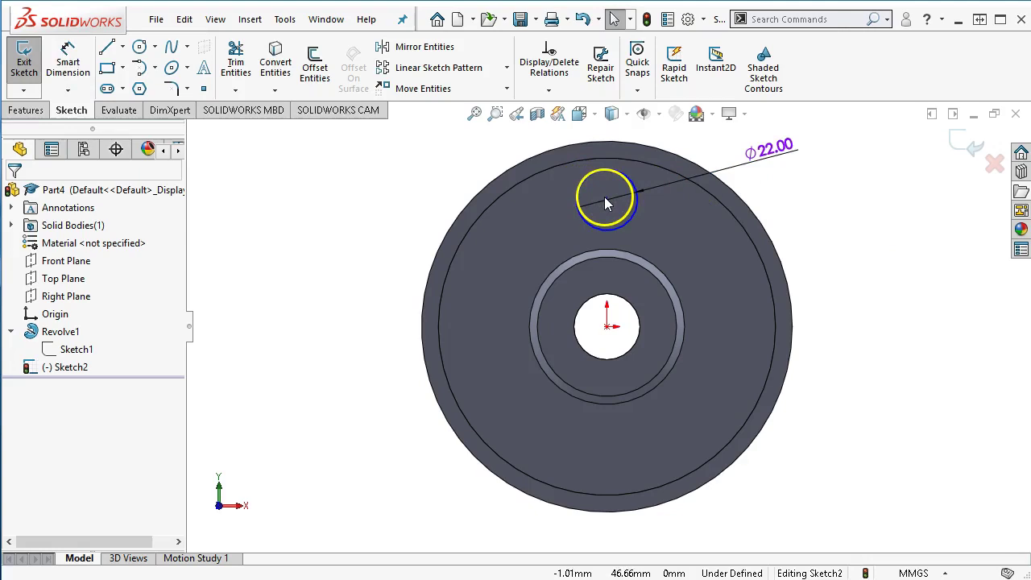
- Align the circle centre vertically with the wheel origin
mouse_move(606, 201)
mouse_down()
mouse_move(671, 219)
mouse_move(566, 208)
mouse_move(617, 203)
mouse_move(609, 209)
mouse_move(610, 201)
mouse_up()
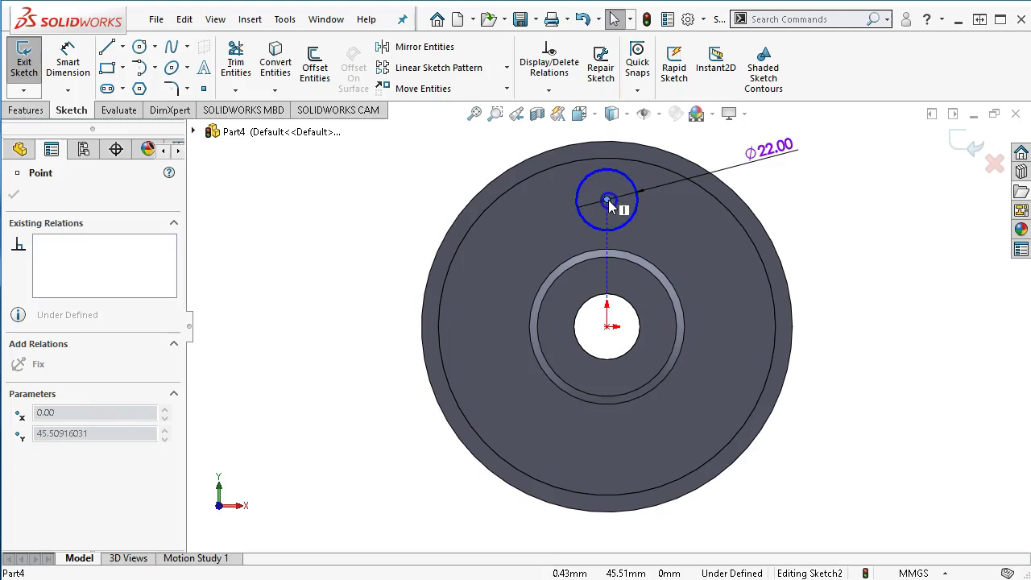
drag(609, 207, 608, 207)
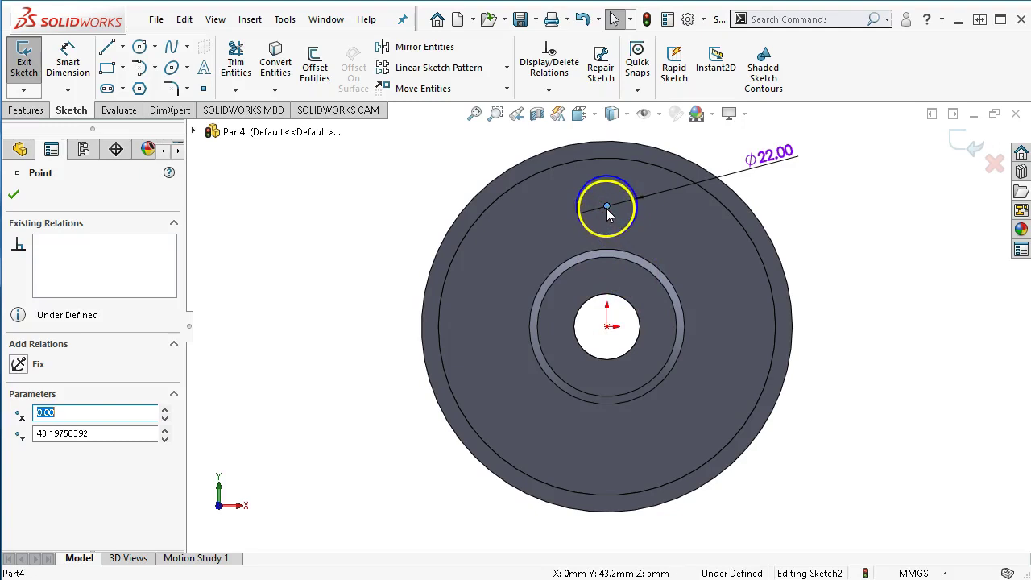
ctrl+click(608, 327)
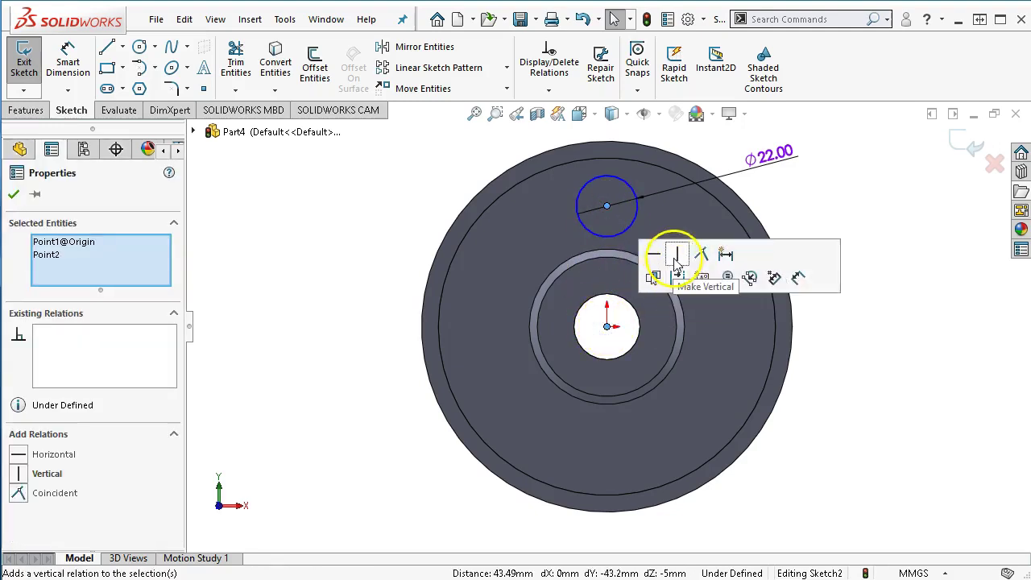
- Draw a construction bolt circle centred on the origin through the hole centre
click(824, 193)
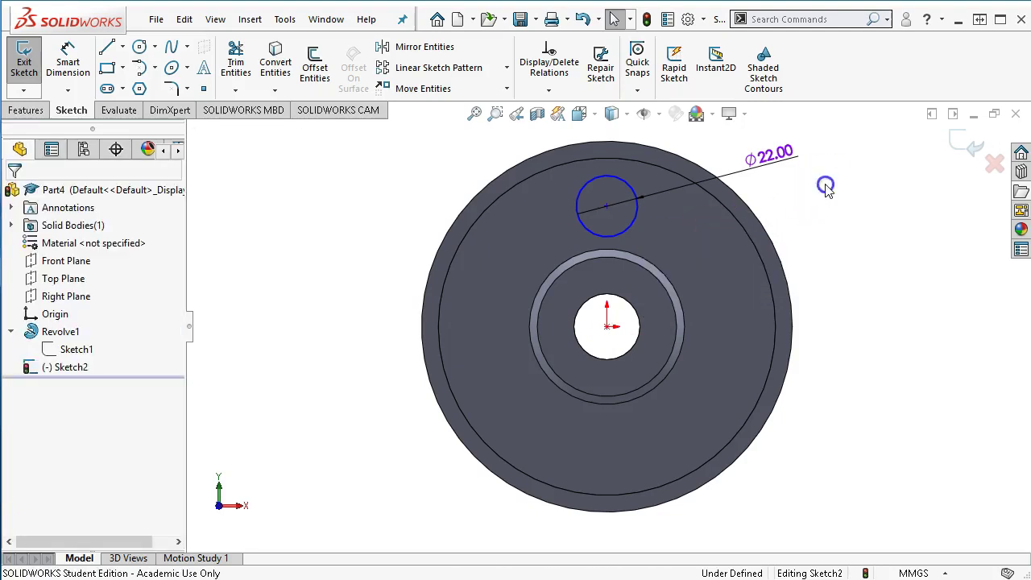
click(138, 48)
click(606, 326)
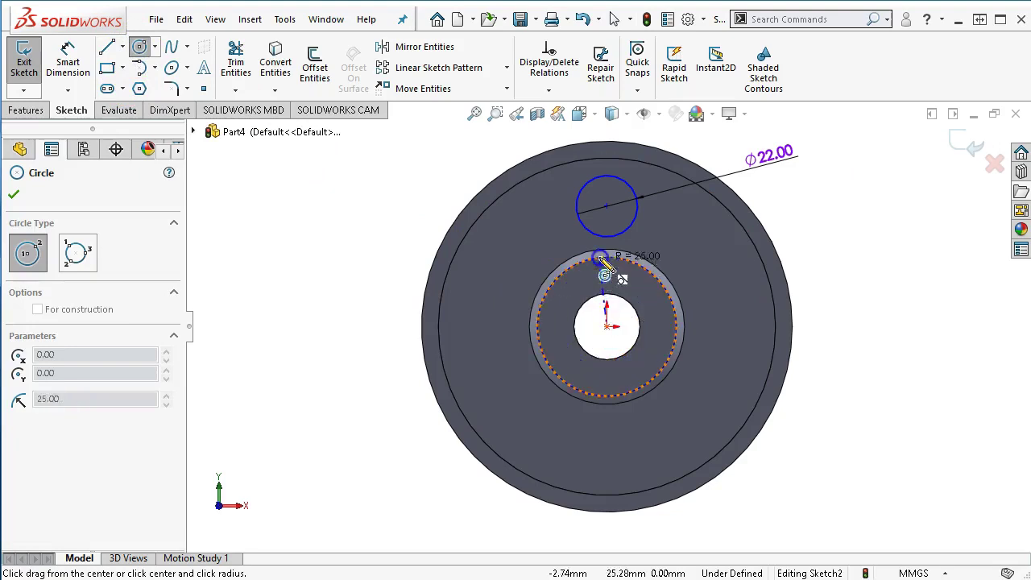
click(606, 208)
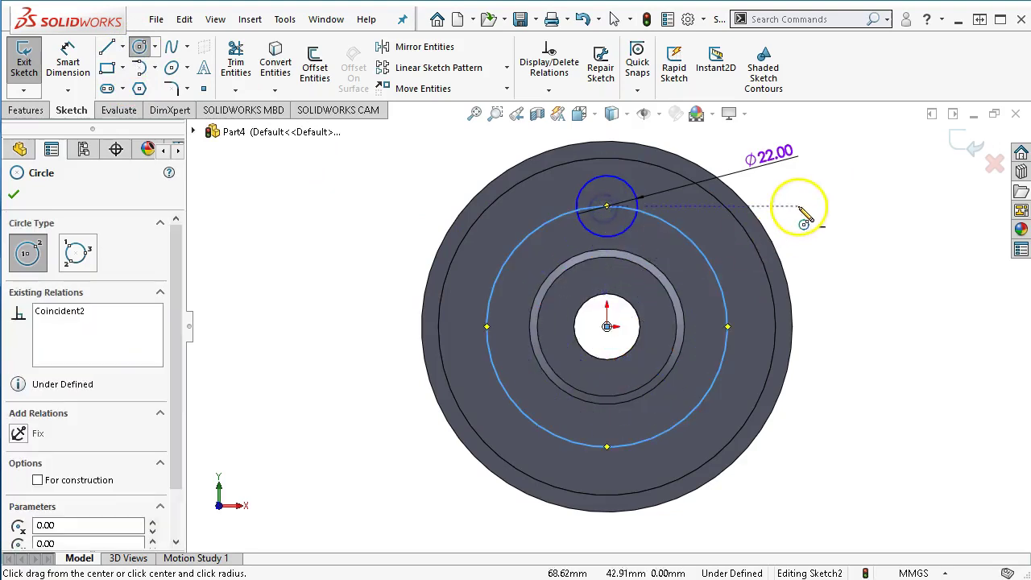
drag(176, 395, 172, 419)
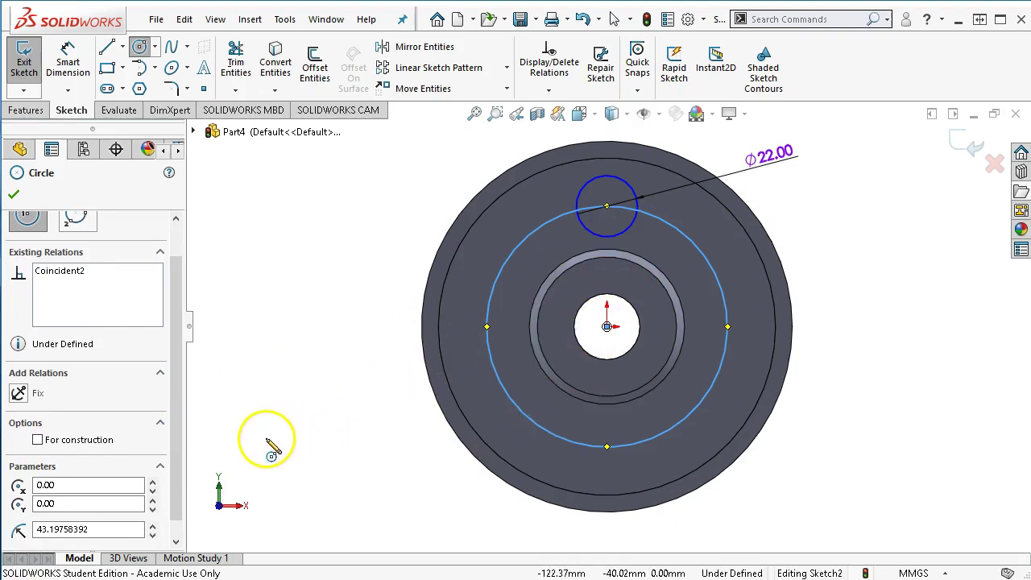
click(37, 440)
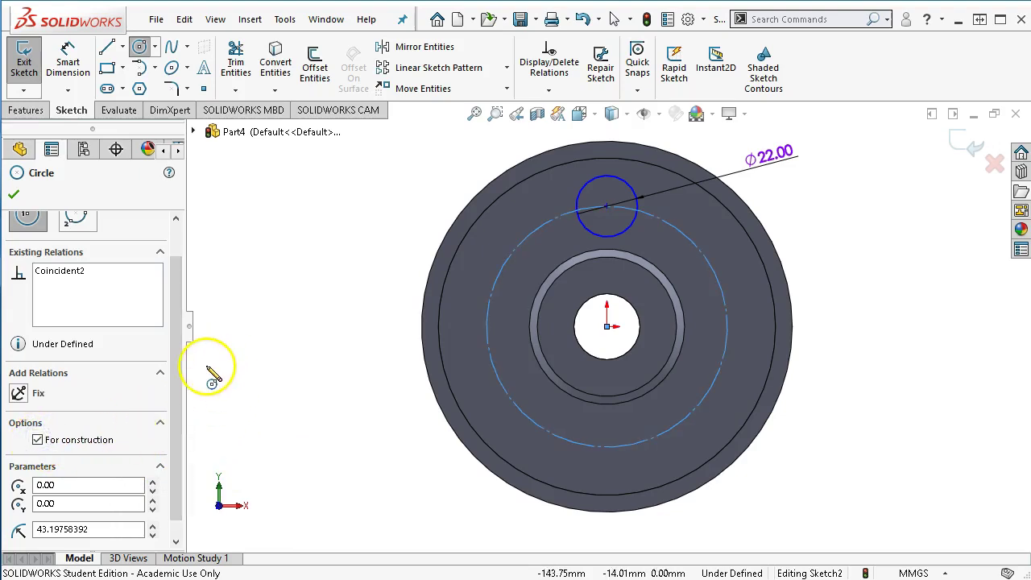
right_click(363, 264)
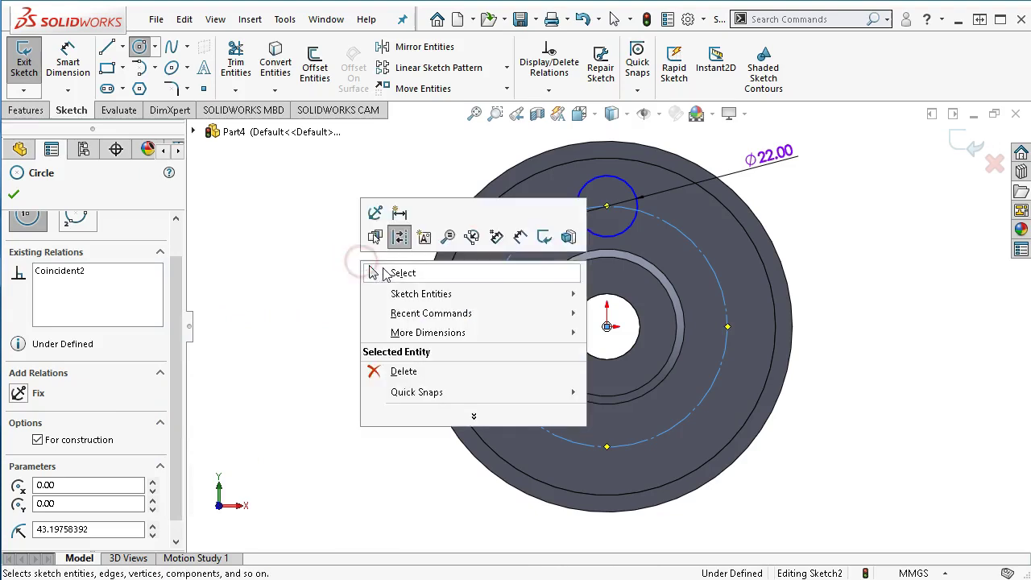
click(383, 269)
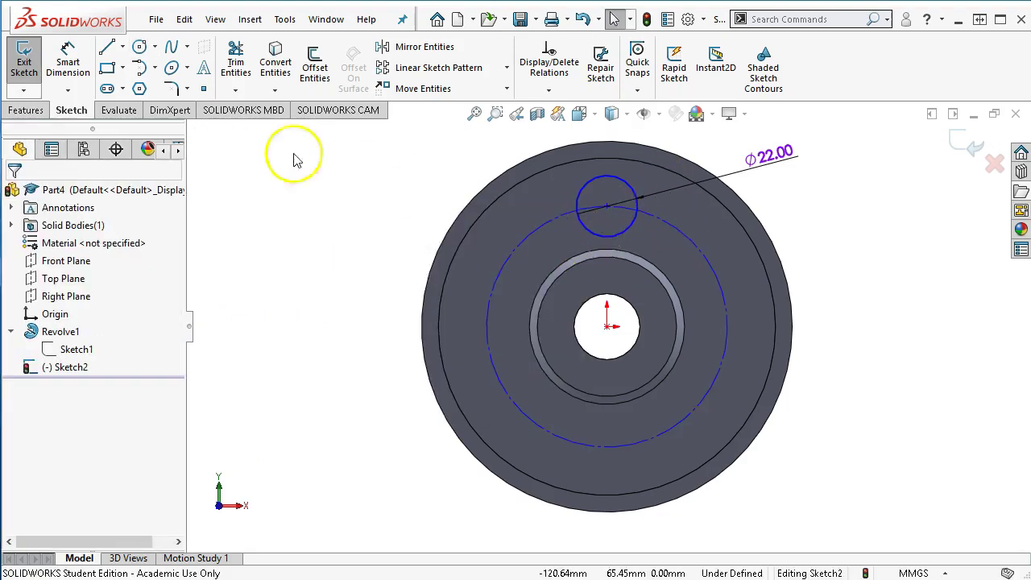
- Dimension the bolt circle to Ø86 mm
click(68, 62)
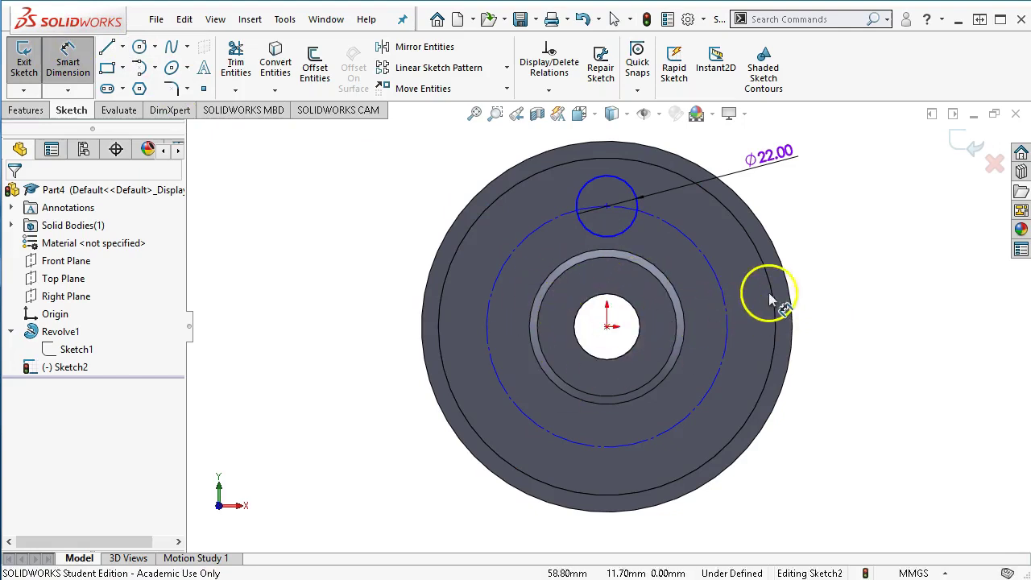
click(725, 299)
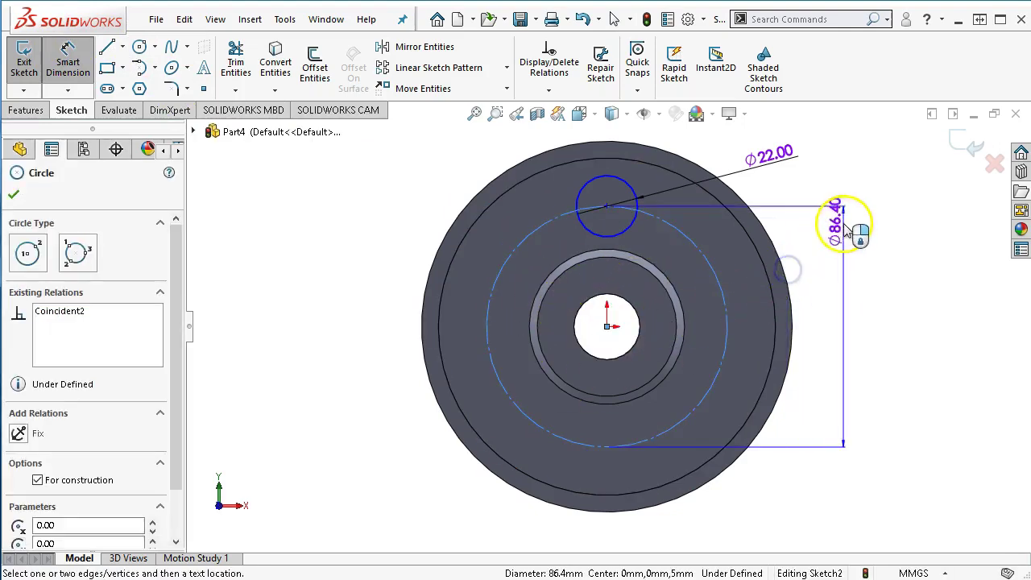
click(852, 202)
text(8)
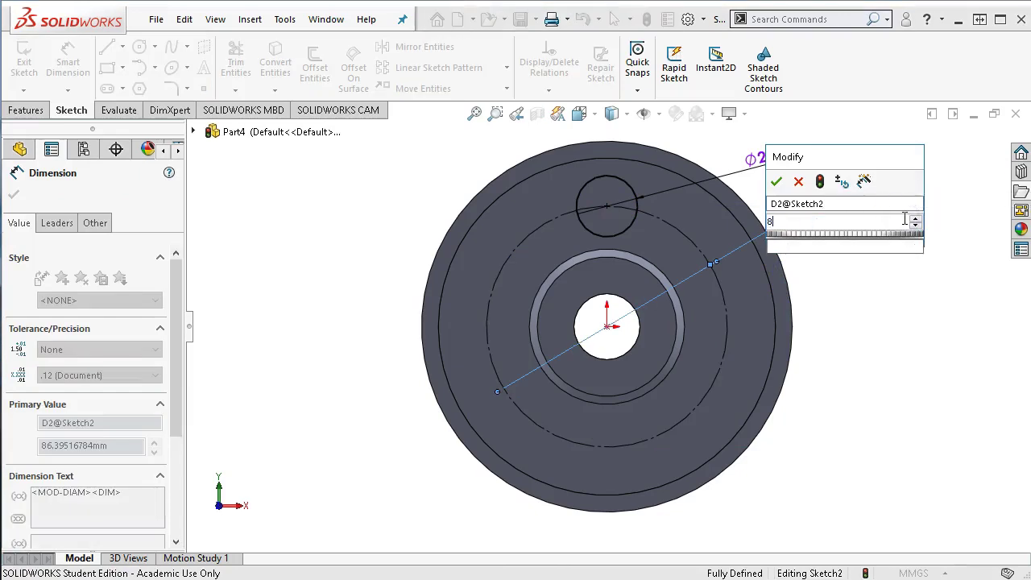
text(6)
key(Return)
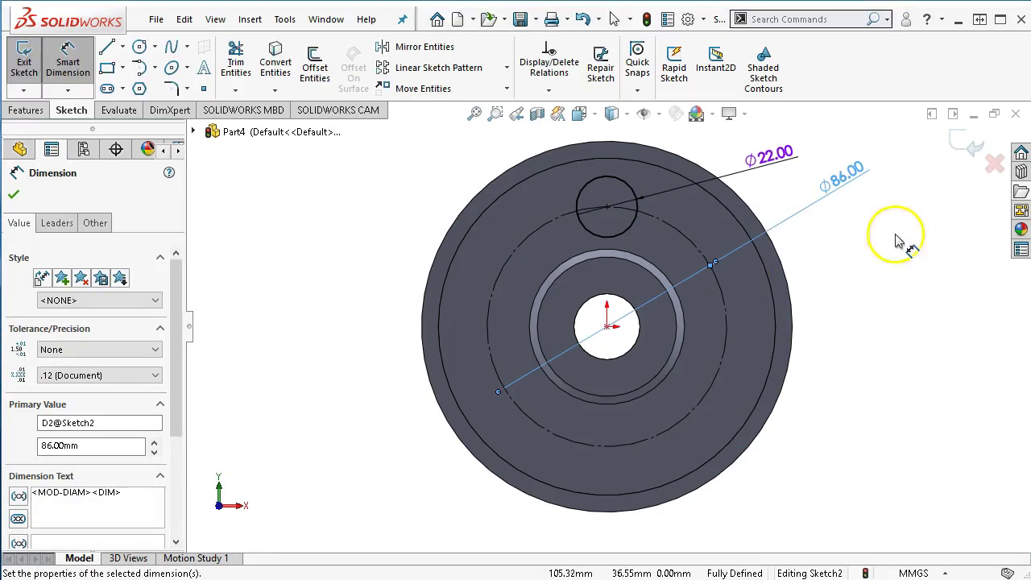
right_click(865, 268)
click(878, 313)
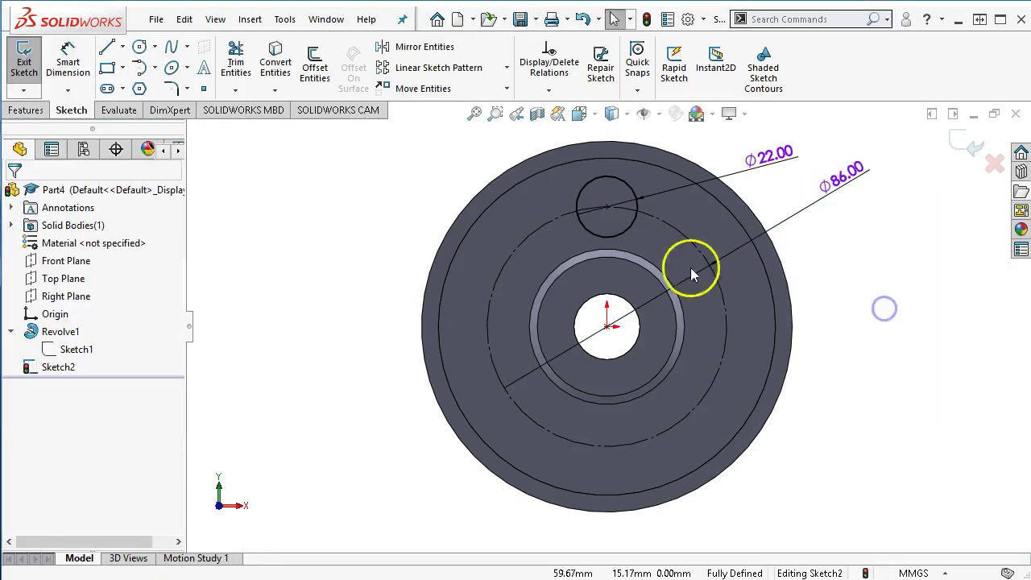
- Circular-pattern the Ø22 circle into 3 equally spaced copies over 360° about the wheel centre
click(506, 69)
click(449, 105)
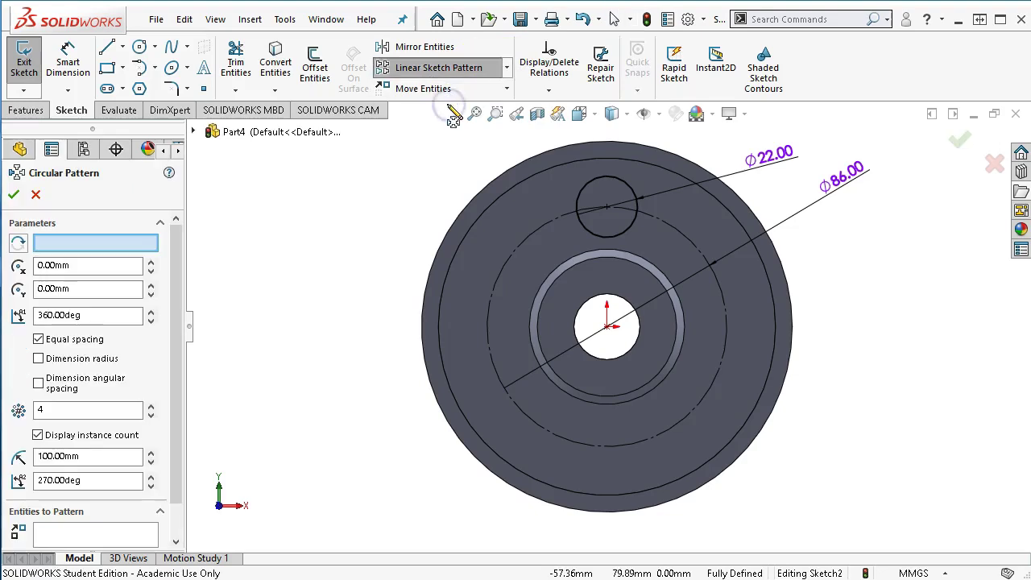
click(95, 242)
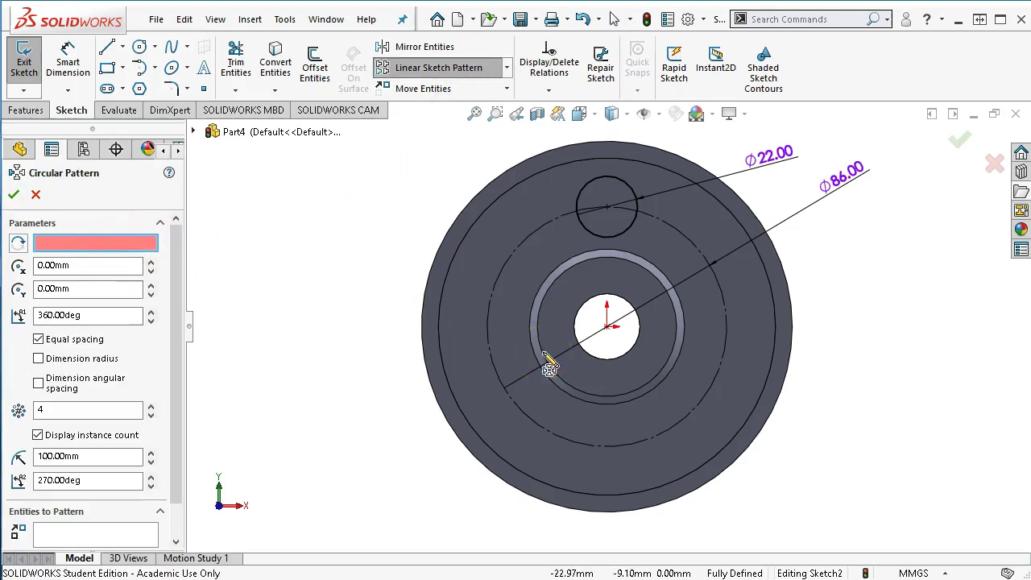
click(609, 329)
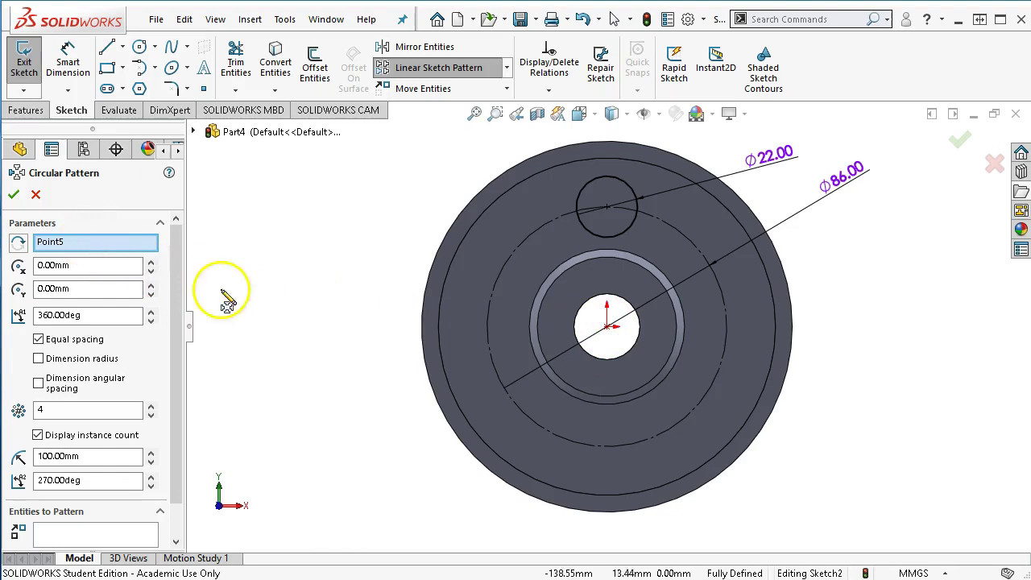
drag(177, 282, 175, 366)
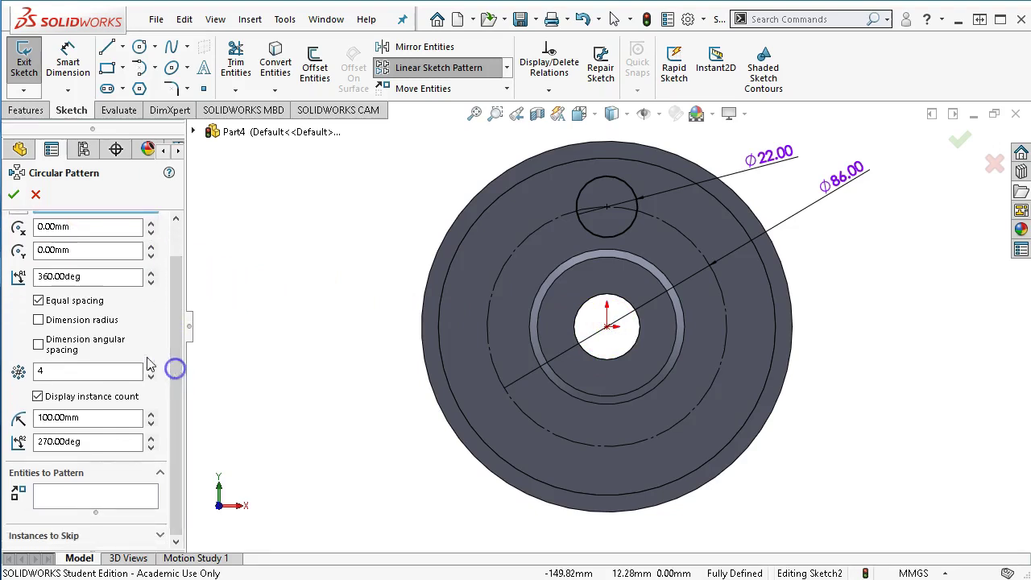
click(39, 368)
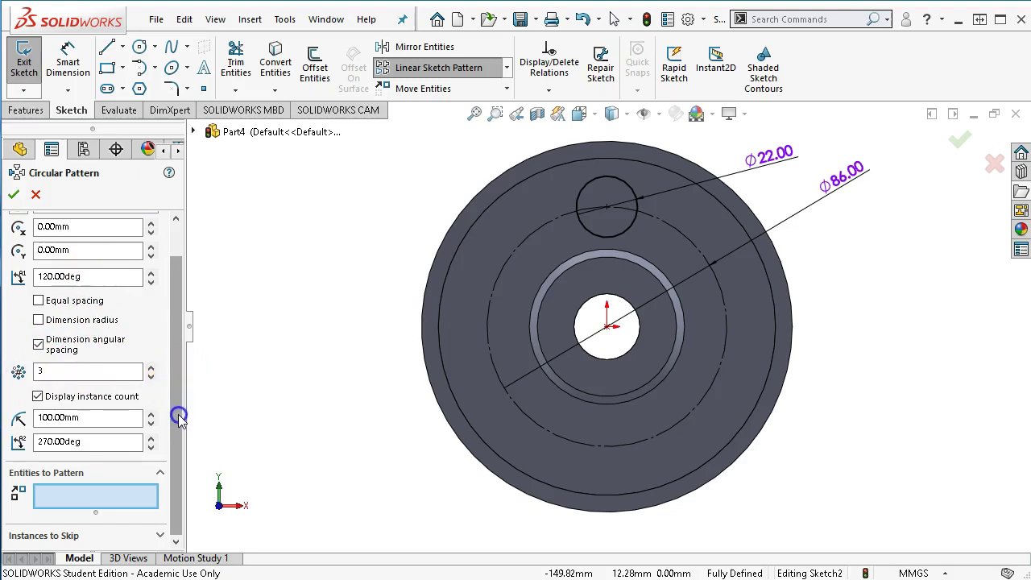
click(76, 495)
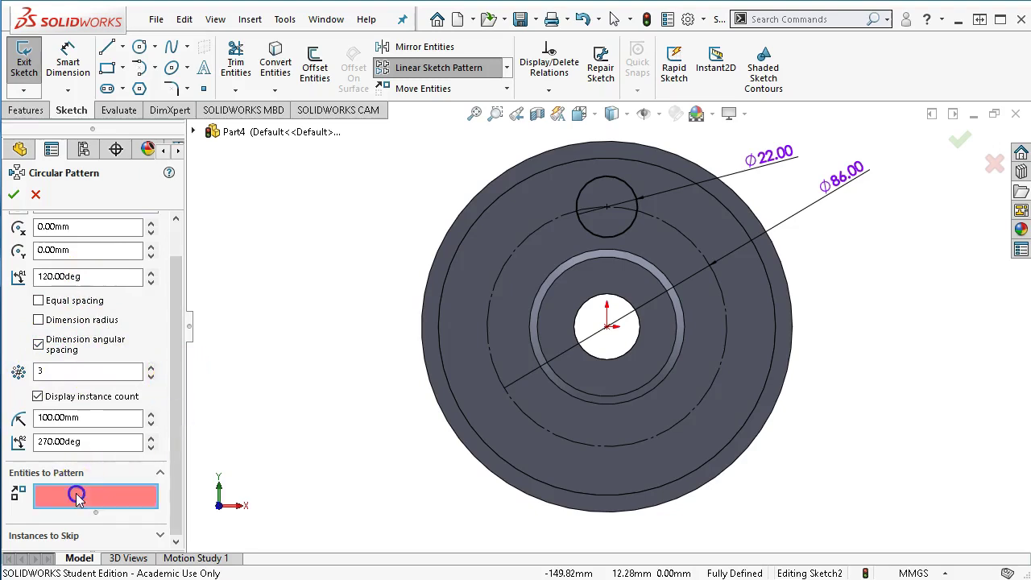
click(586, 233)
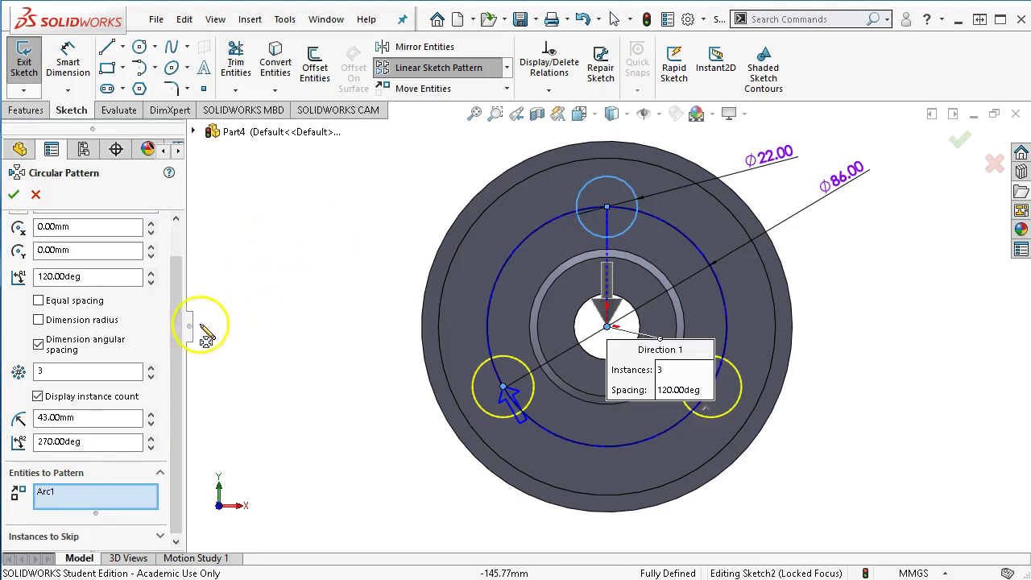
drag(173, 322, 176, 281)
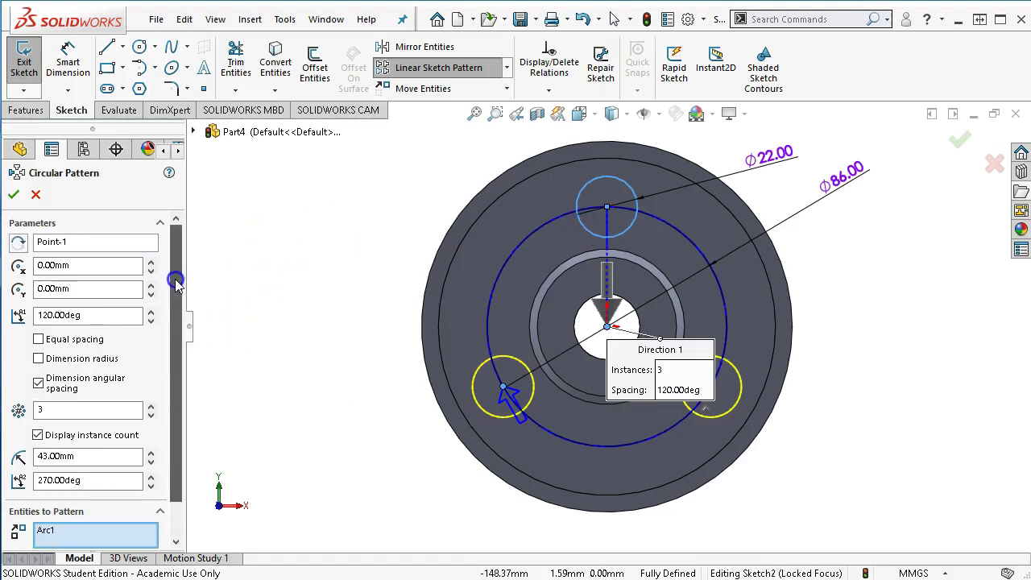
click(39, 340)
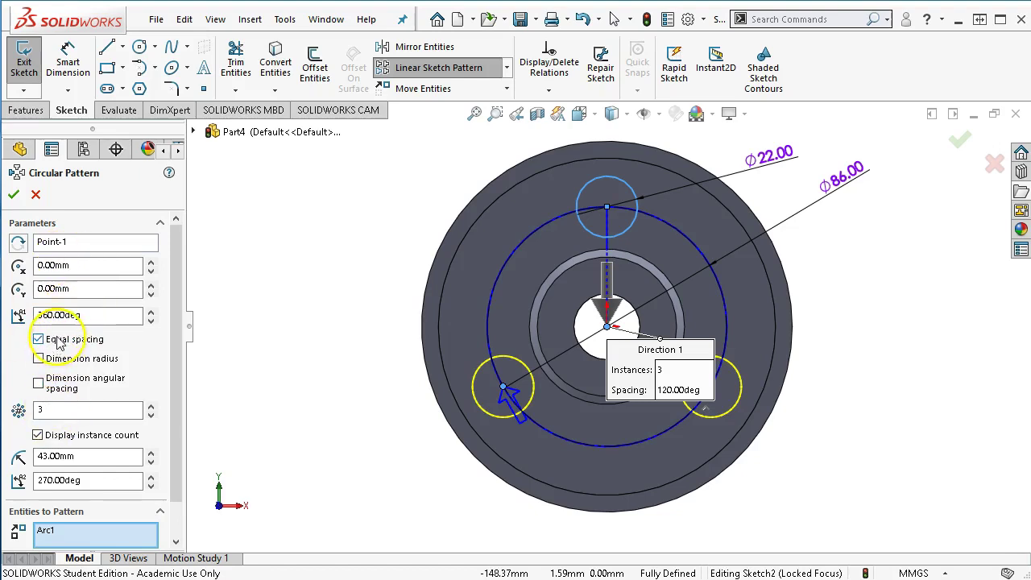
click(15, 195)
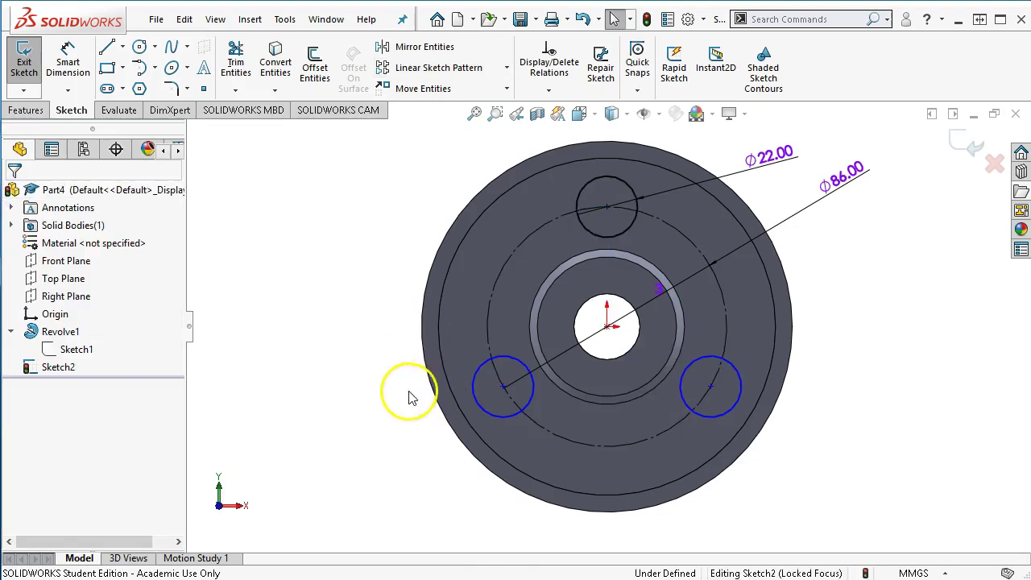
- Shift the patterned circles and undo the accidental snap of the pattern centre to the origin
mouse_move(506, 387)
mouse_down()
mouse_move(487, 398)
mouse_move(488, 387)
mouse_up()
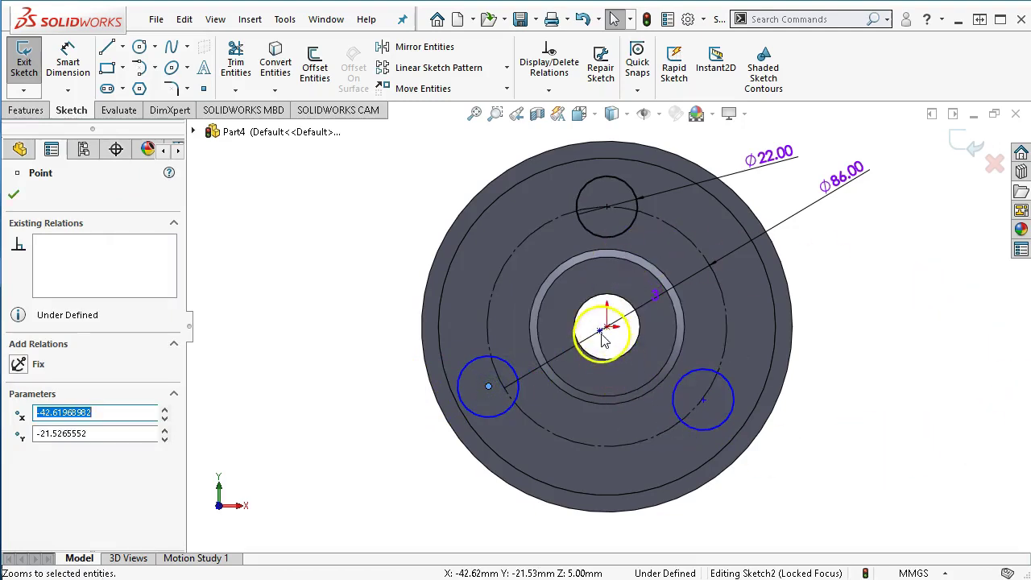
click(599, 330)
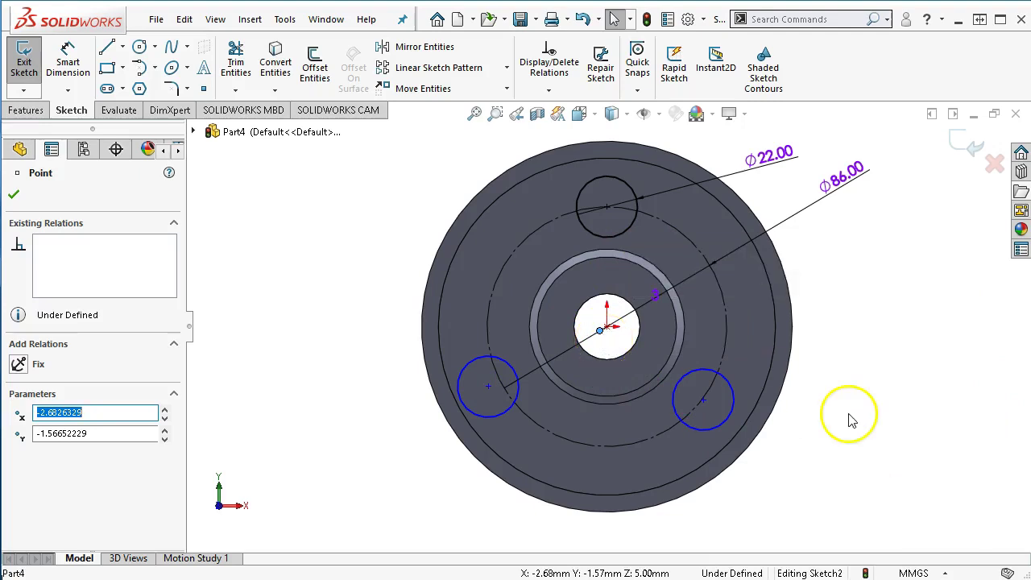
click(598, 329)
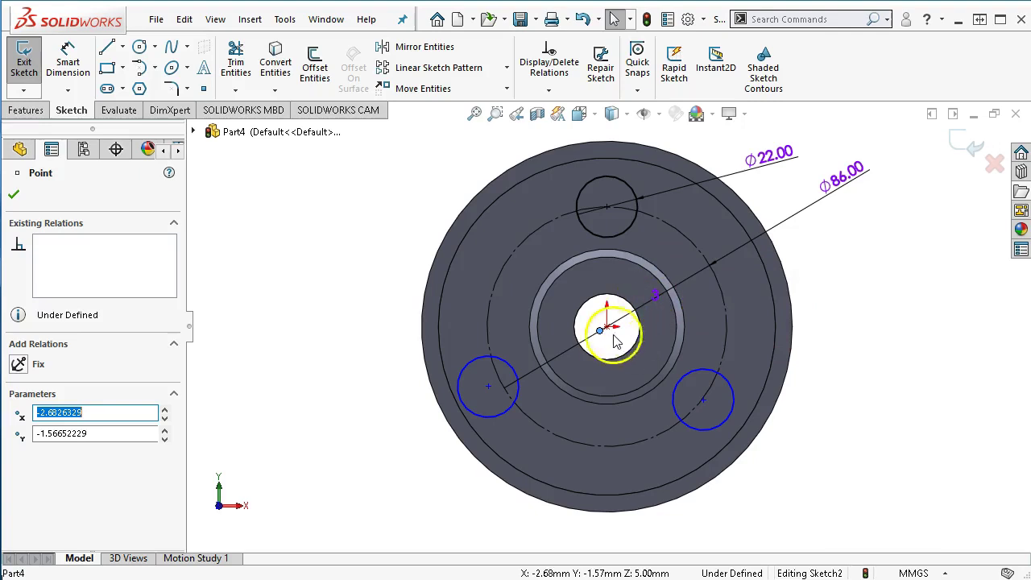
drag(600, 343, 607, 327)
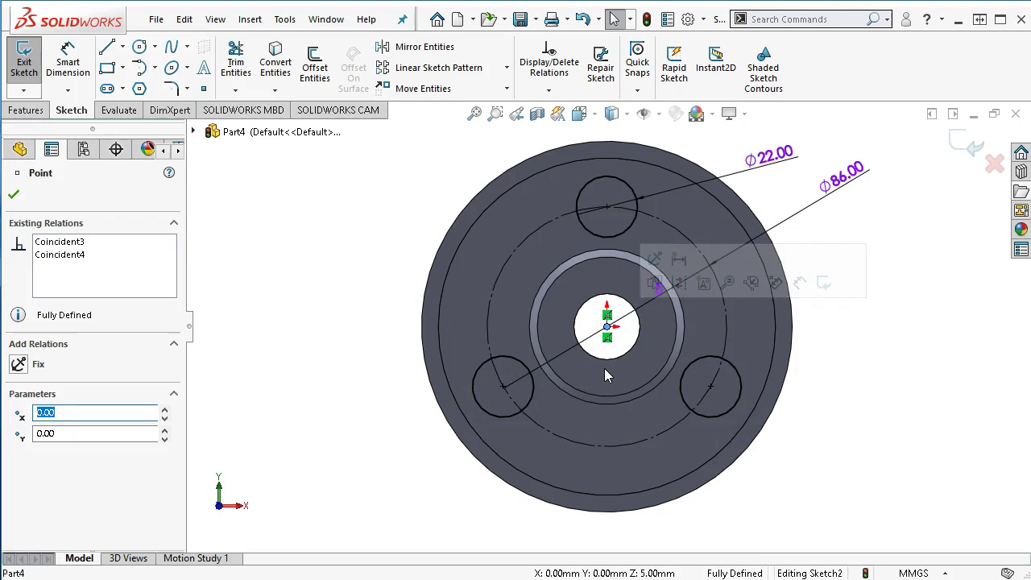
click(597, 329)
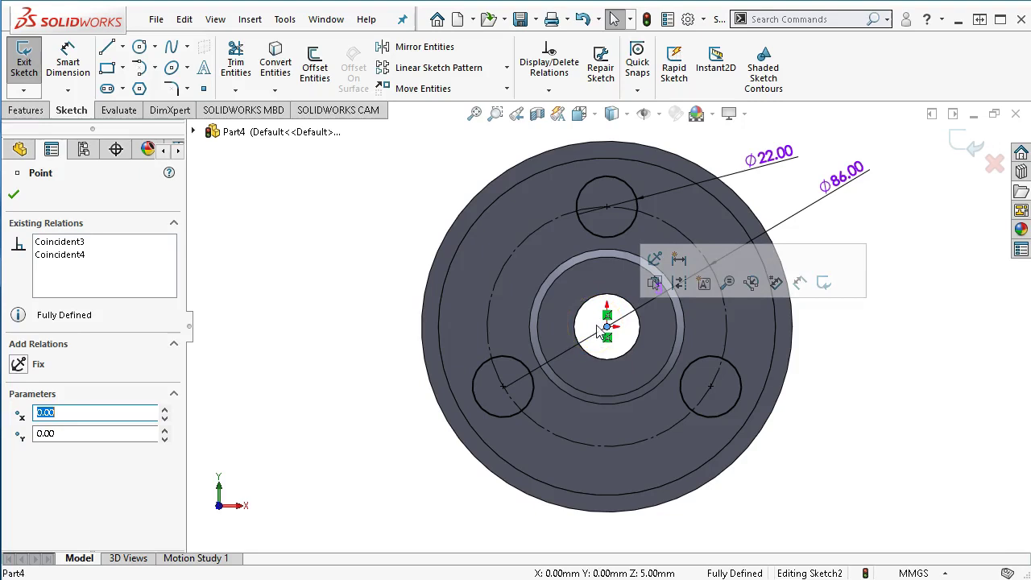
key(ctrl+z)
click(604, 323)
click(609, 348)
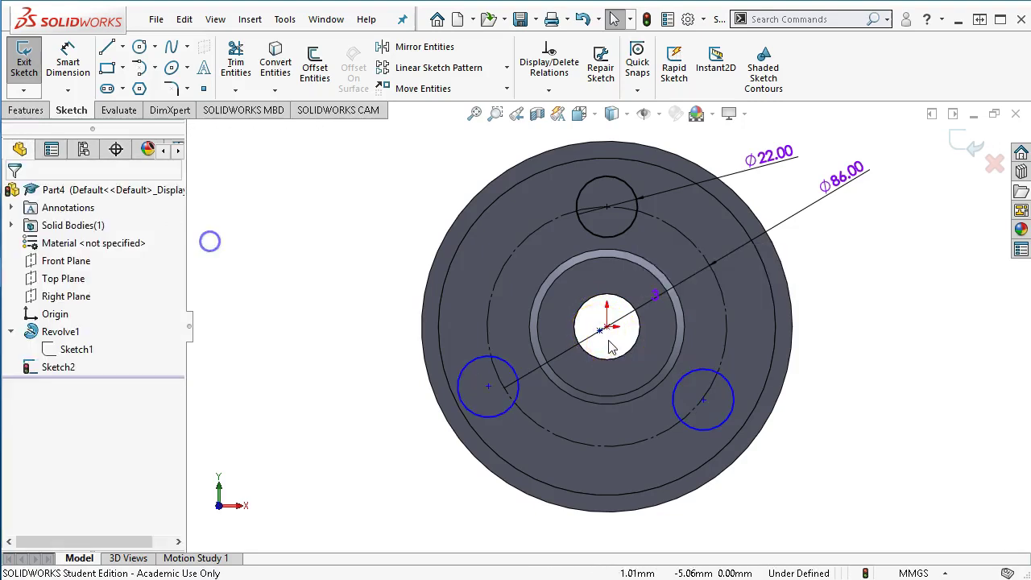
click(597, 332)
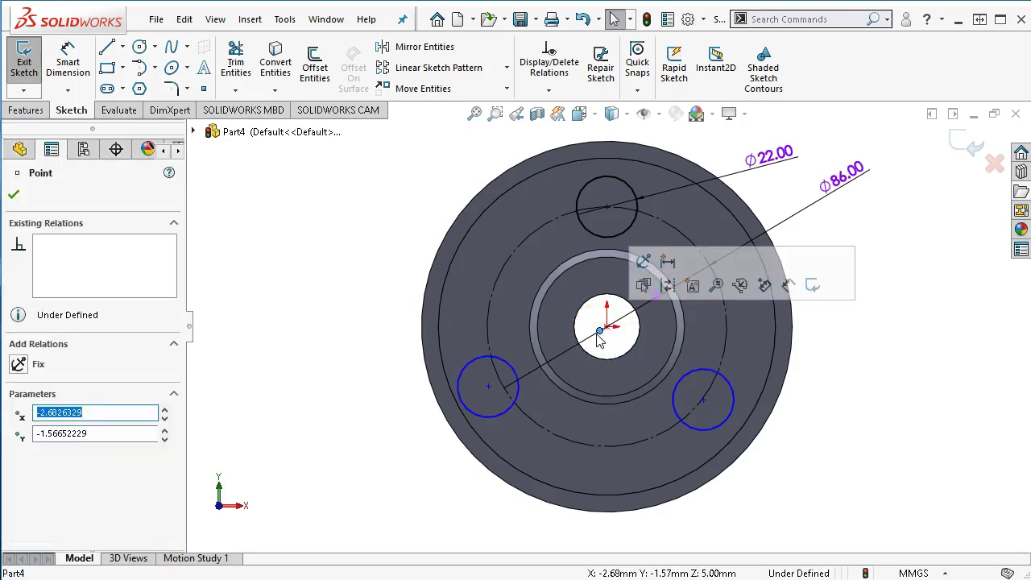
click(605, 344)
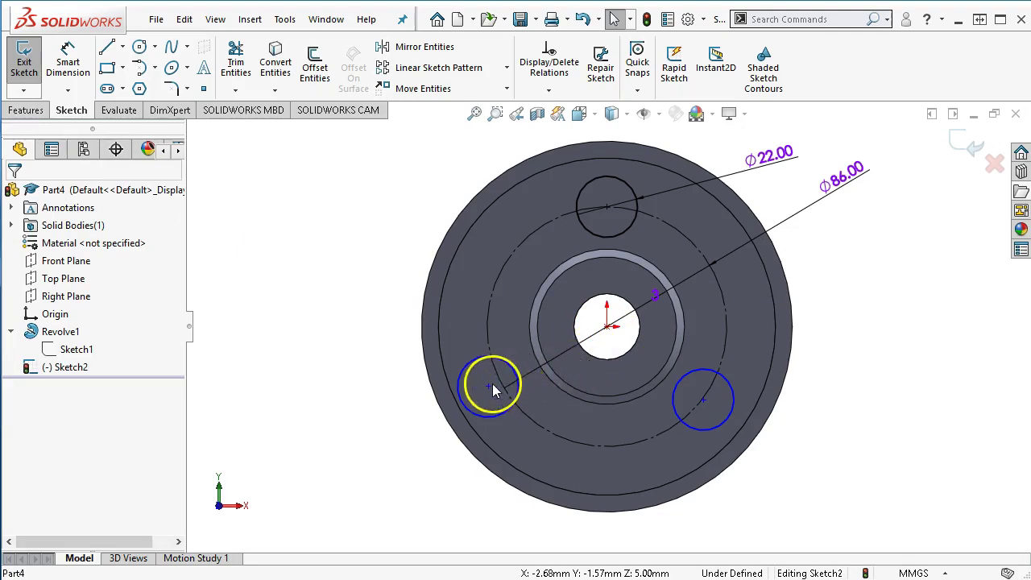
- Make the left and right hole centres coincident with the Ø86 bolt circle and confirm they're fixed
mouse_move(491, 387)
mouse_down()
mouse_move(507, 369)
mouse_move(506, 394)
mouse_up()
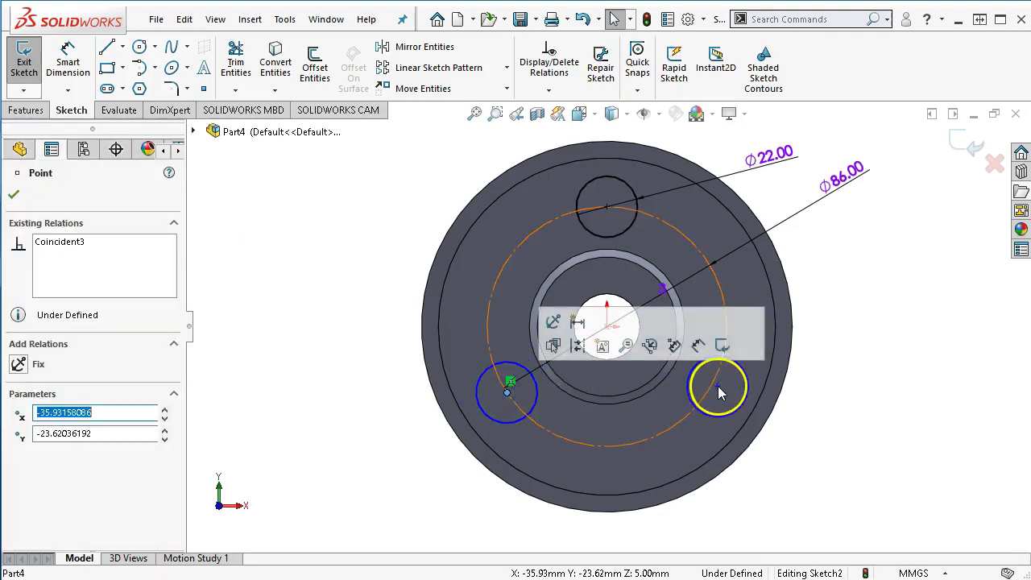
click(718, 389)
mouse_move(732, 385)
mouse_down()
mouse_move(743, 391)
mouse_move(711, 388)
mouse_up()
click(763, 433)
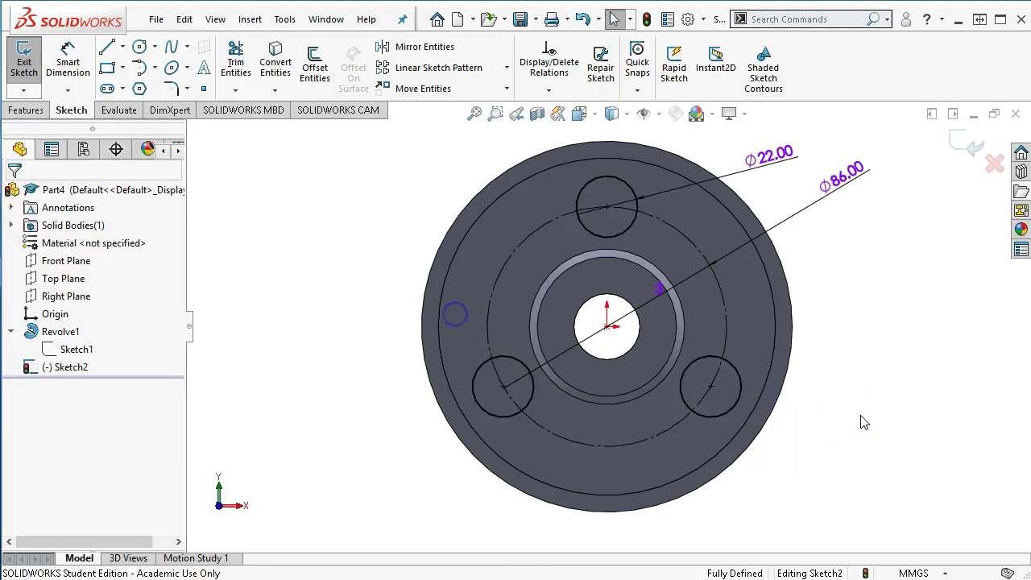
click(503, 394)
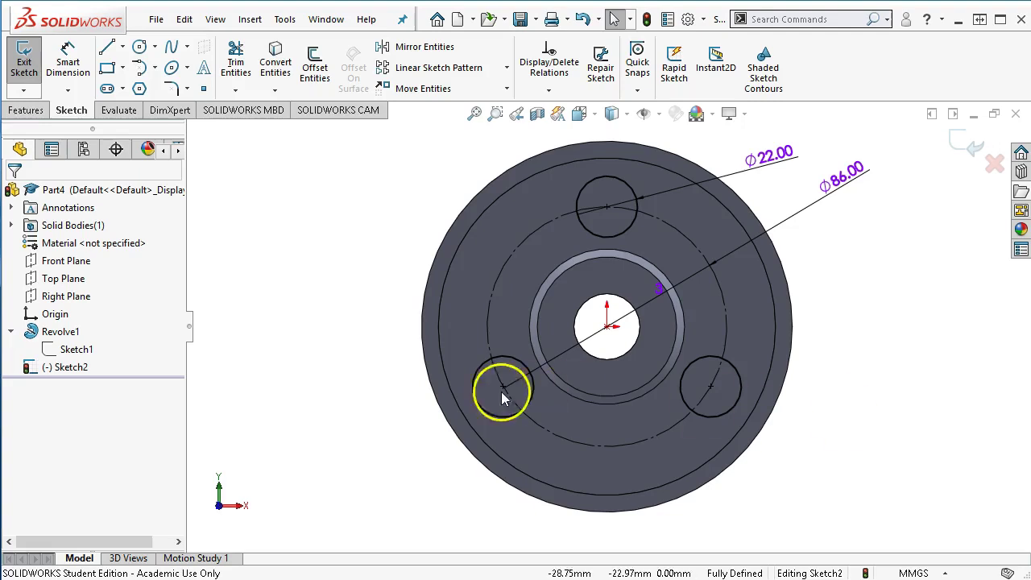
drag(505, 386, 497, 371)
click(733, 419)
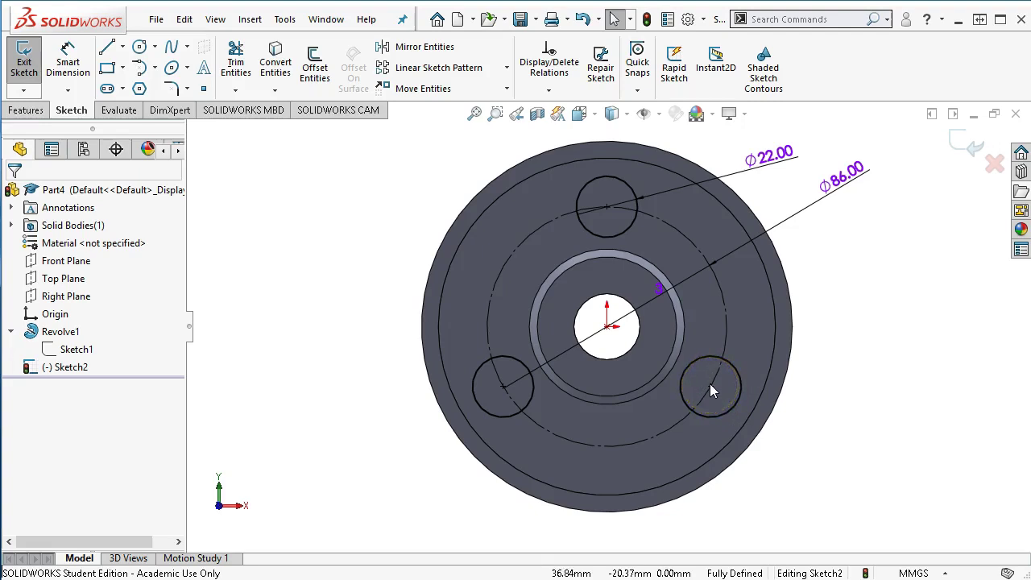
drag(710, 390, 844, 330)
mouse_move(197, 161)
mouse_down()
mouse_move(39, 123)
mouse_move(521, 254)
mouse_up()
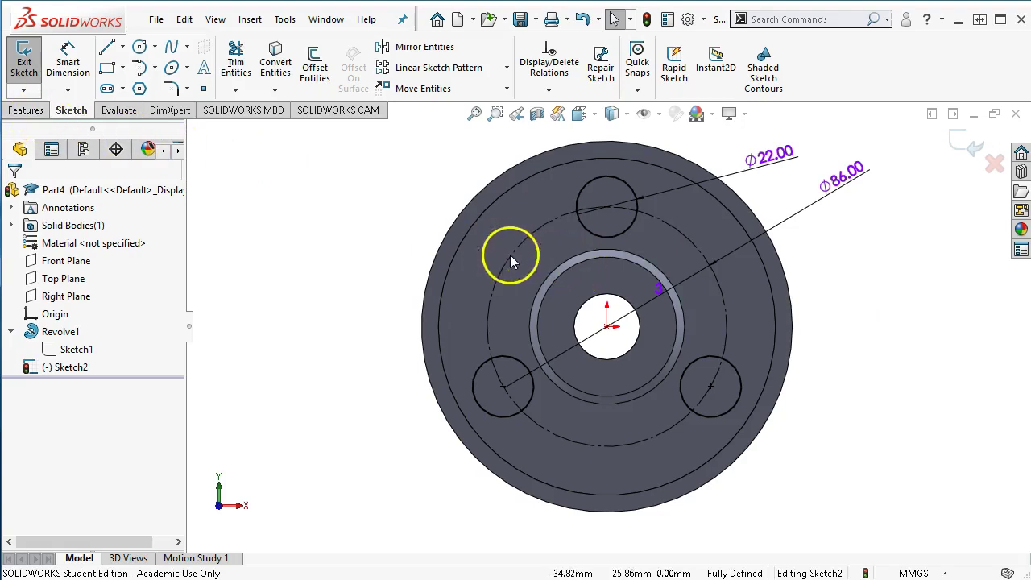
click(510, 255)
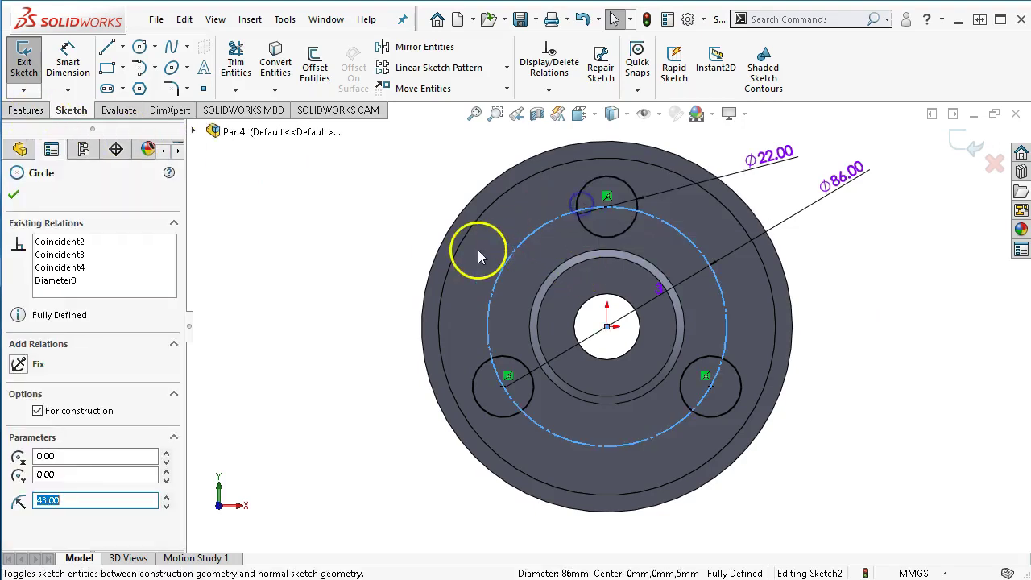
click(330, 235)
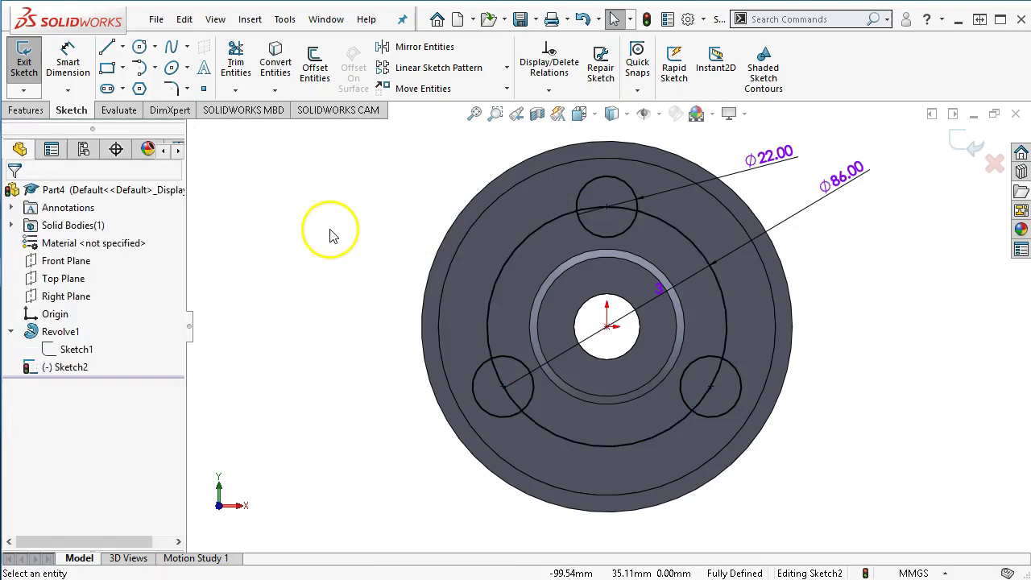
click(24, 111)
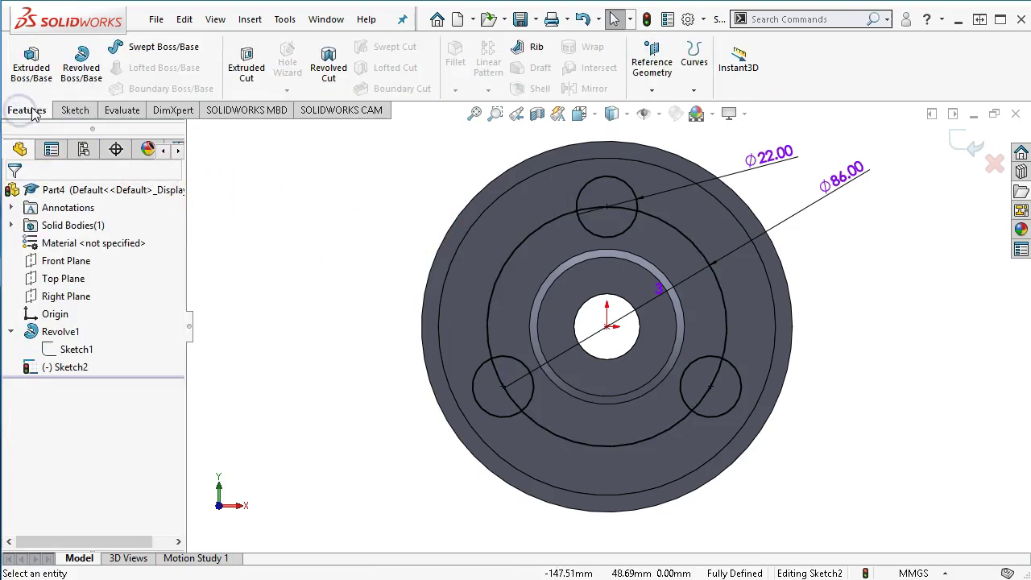
click(244, 90)
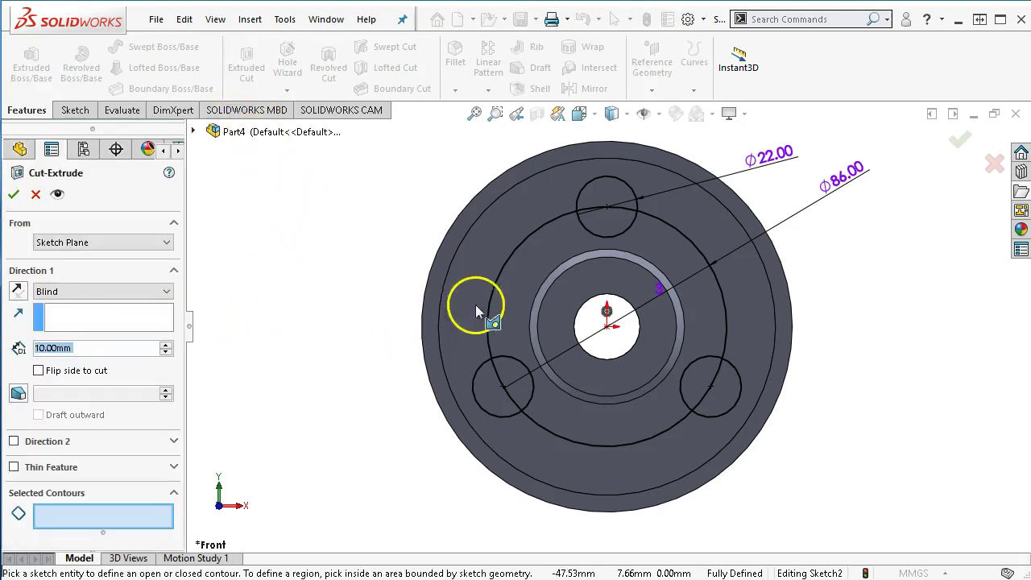
click(511, 296)
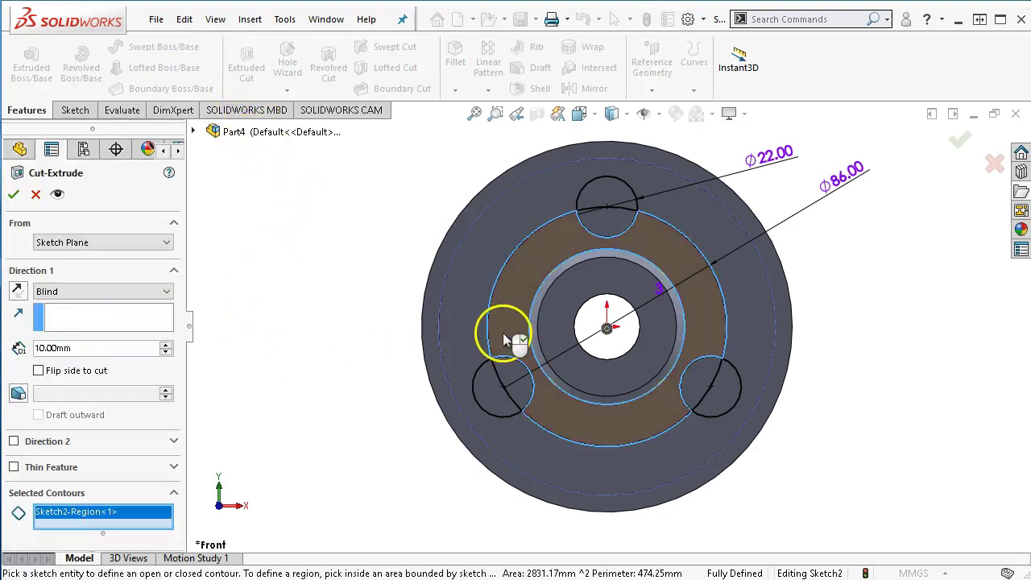
click(504, 322)
click(502, 362)
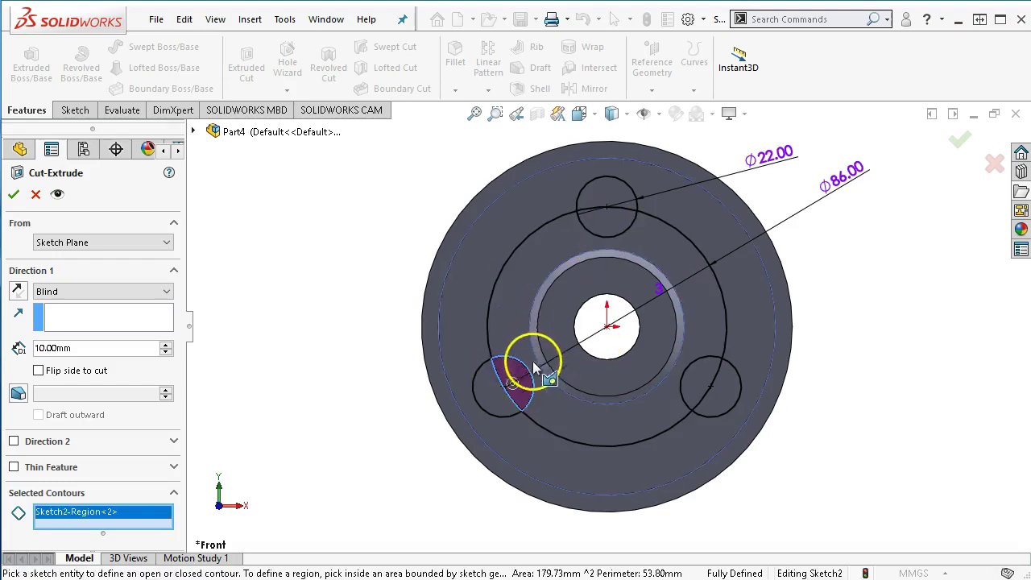
click(586, 455)
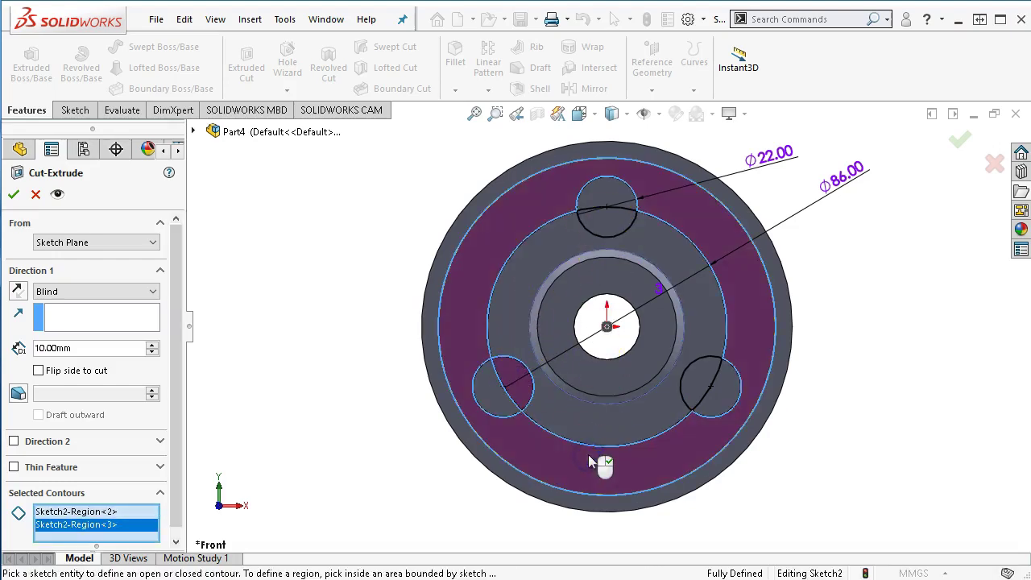
click(581, 457)
click(502, 410)
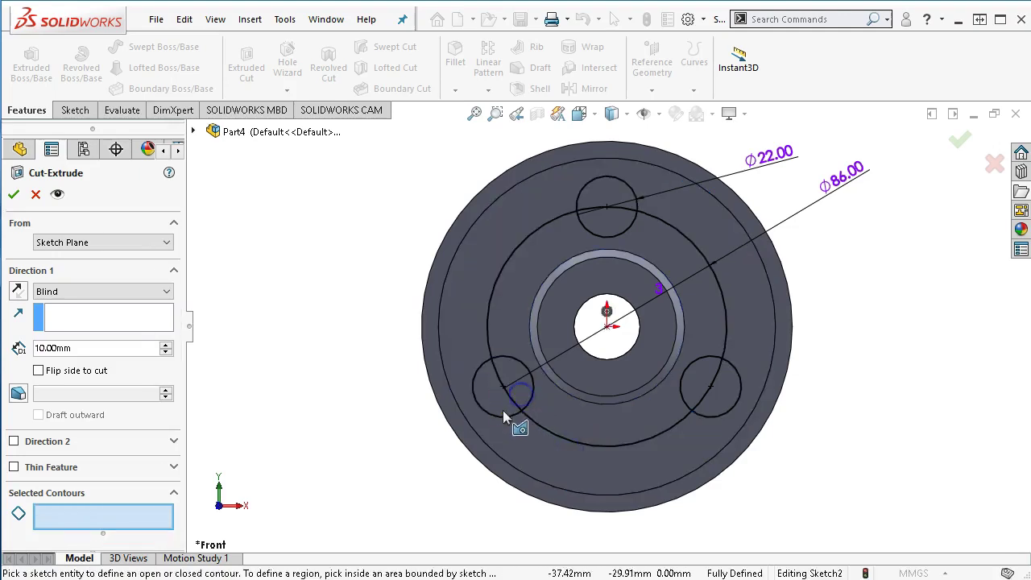
click(502, 416)
click(697, 416)
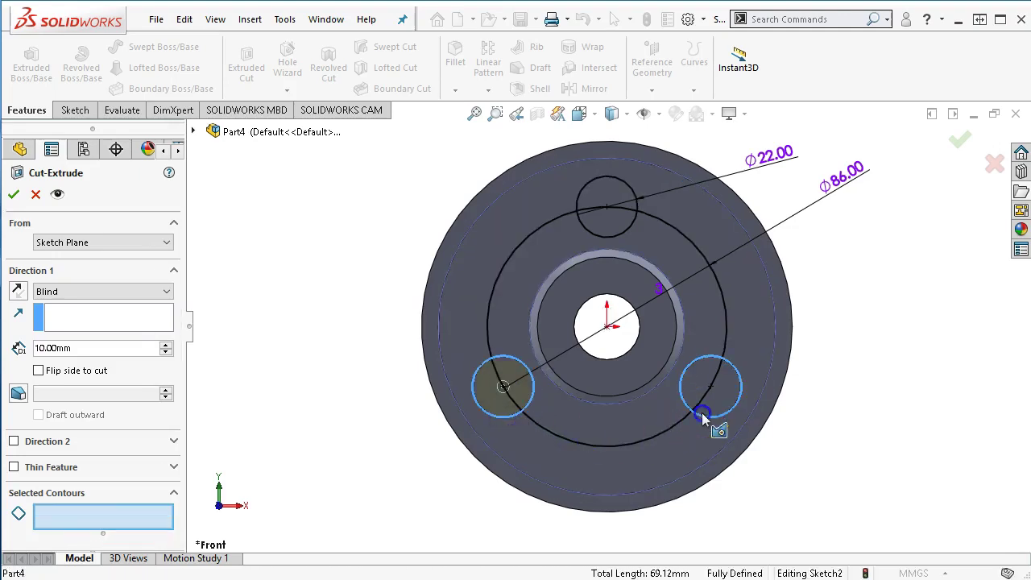
click(612, 235)
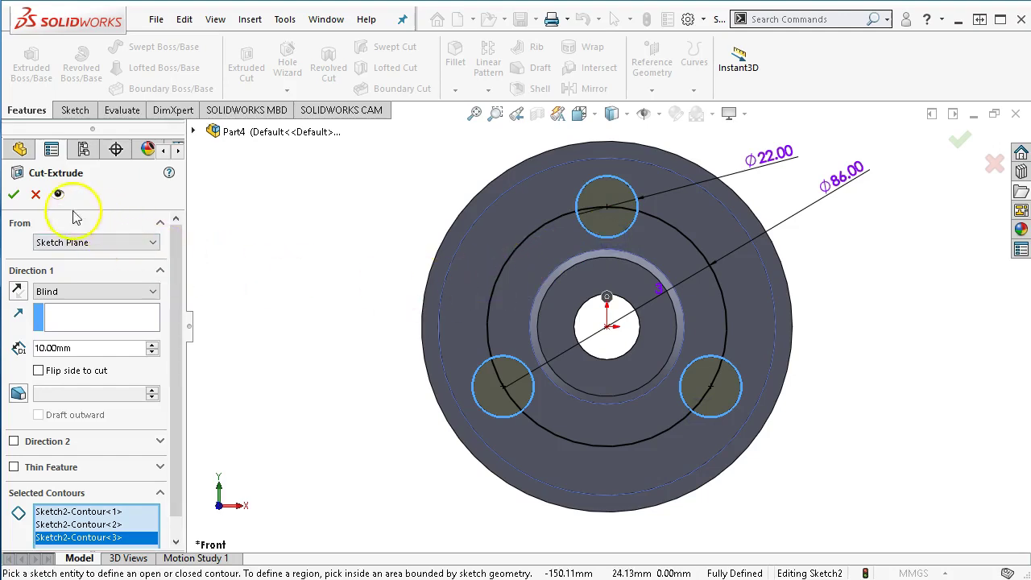
click(35, 194)
- Turn the Ø86 circle into construction geometry and cut the three Ø22 holes Through All
click(491, 304)
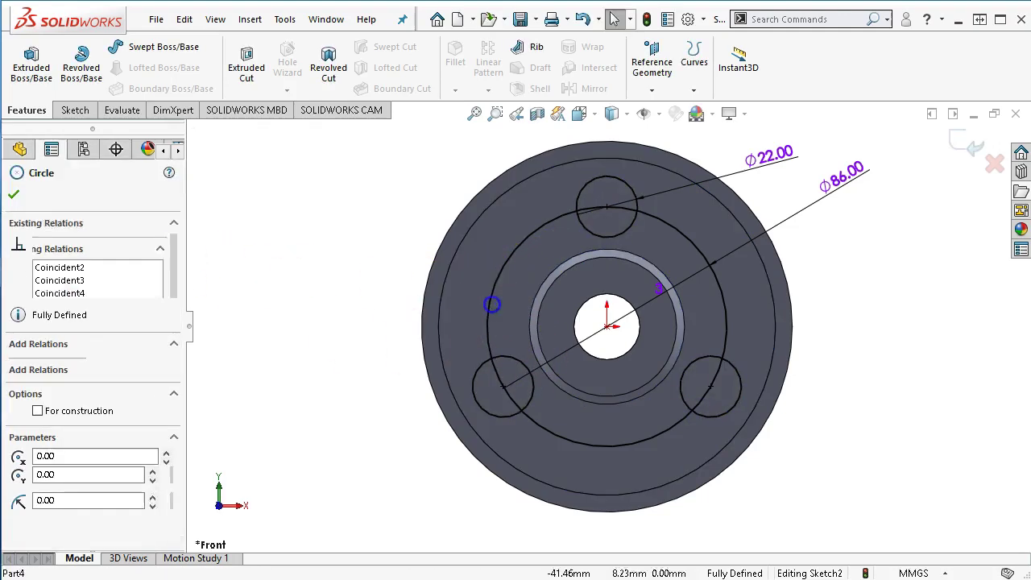
click(563, 256)
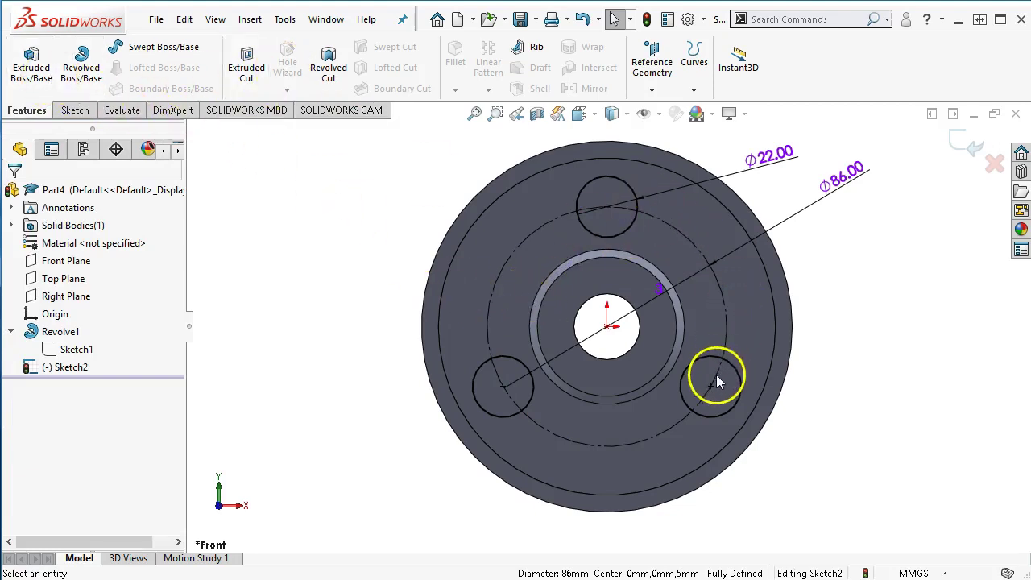
click(249, 70)
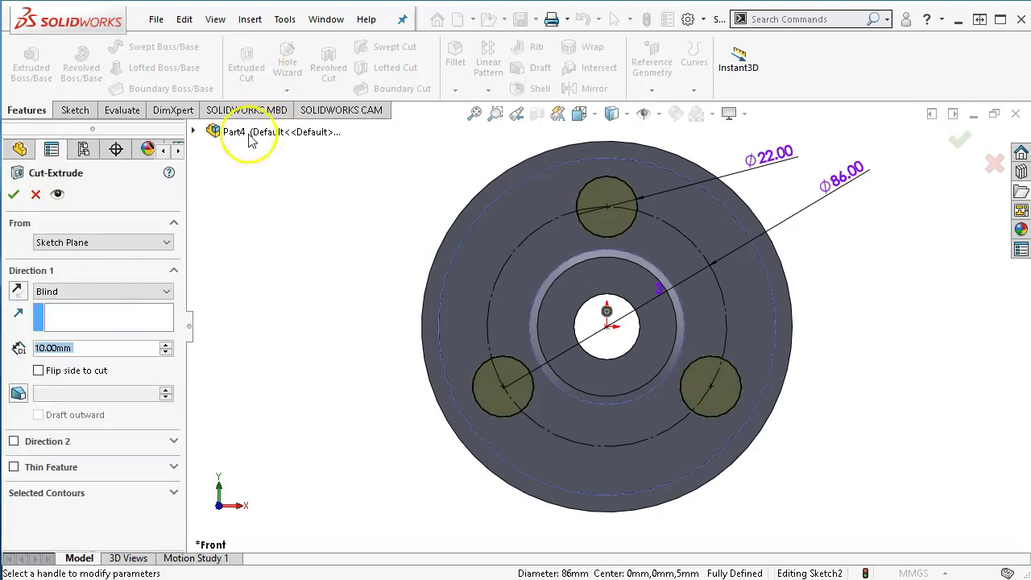
click(96, 291)
click(77, 318)
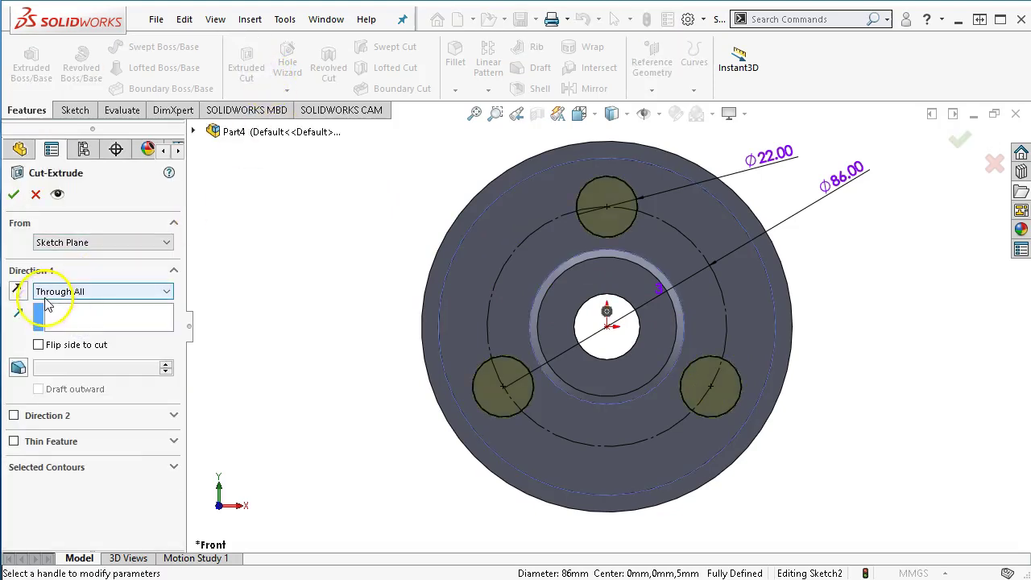
click(14, 195)
middle_drag(288, 403, 265, 355)
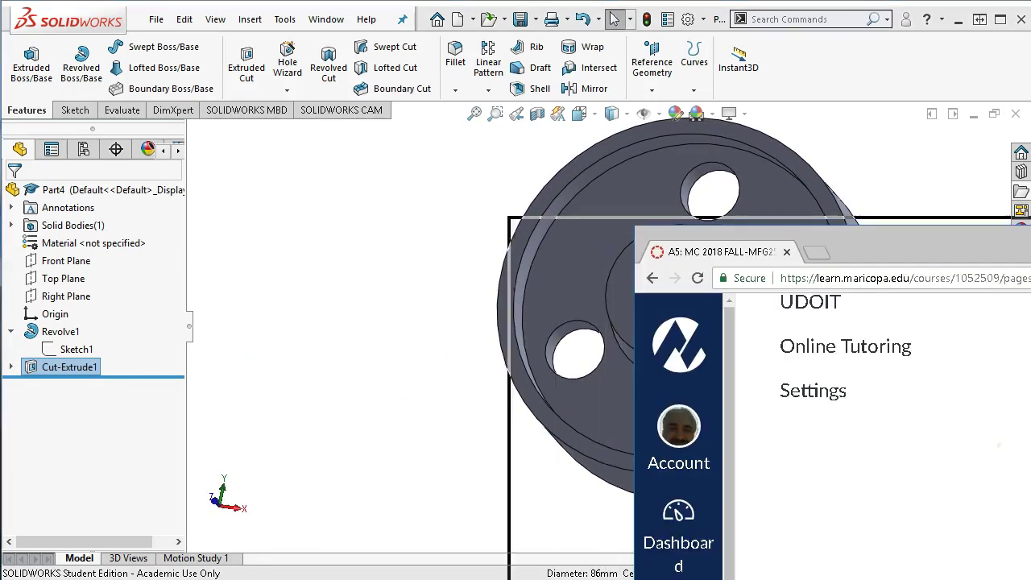
- Move the course page aside and bring the wheel part back in front, selecting its front face
drag(773, 132, 668, 95)
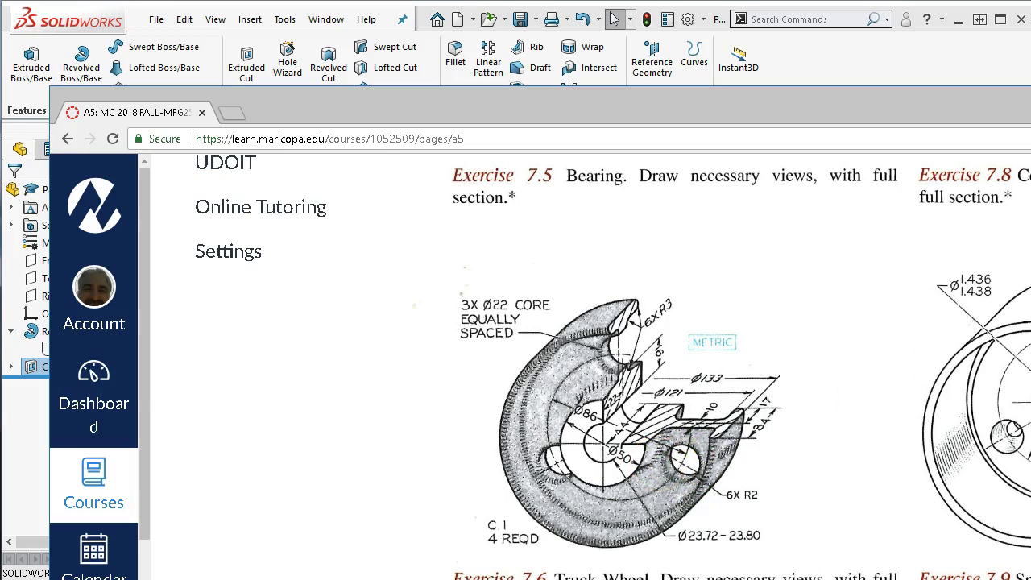
drag(943, 113, 1030, 205)
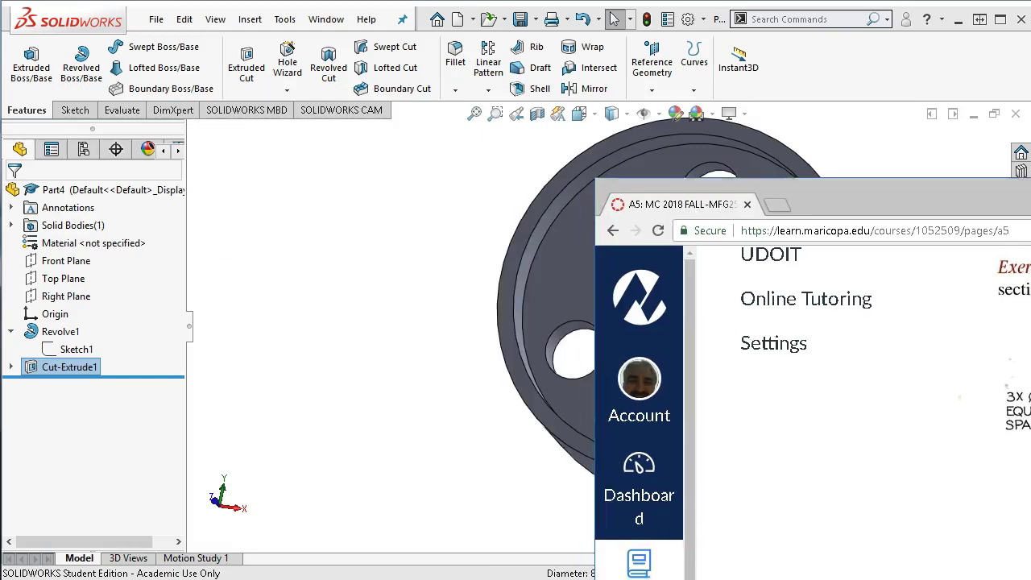
click(344, 233)
click(606, 278)
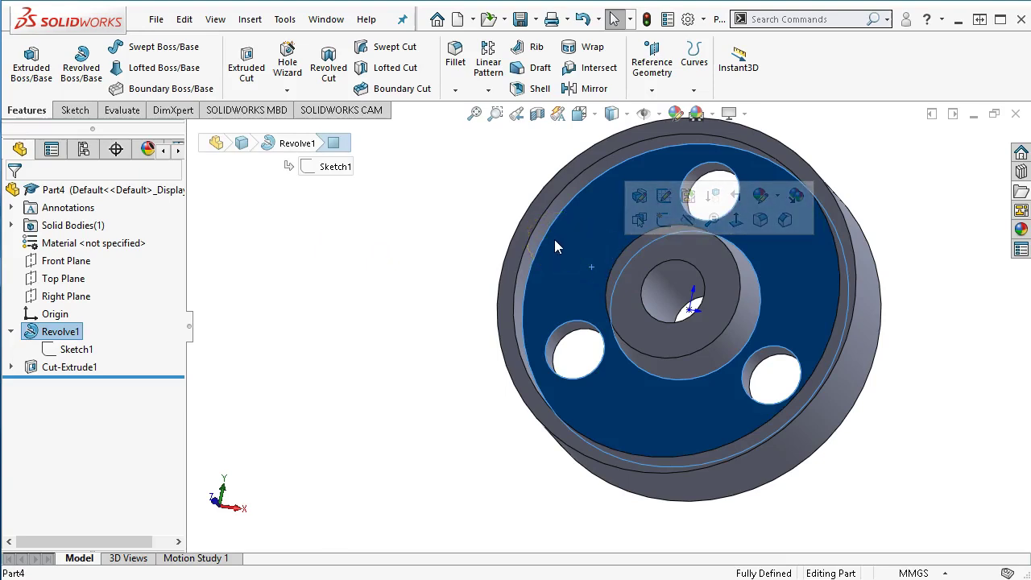
- Select the outer, inner and hub circular edges on the wheel's front face
click(579, 194)
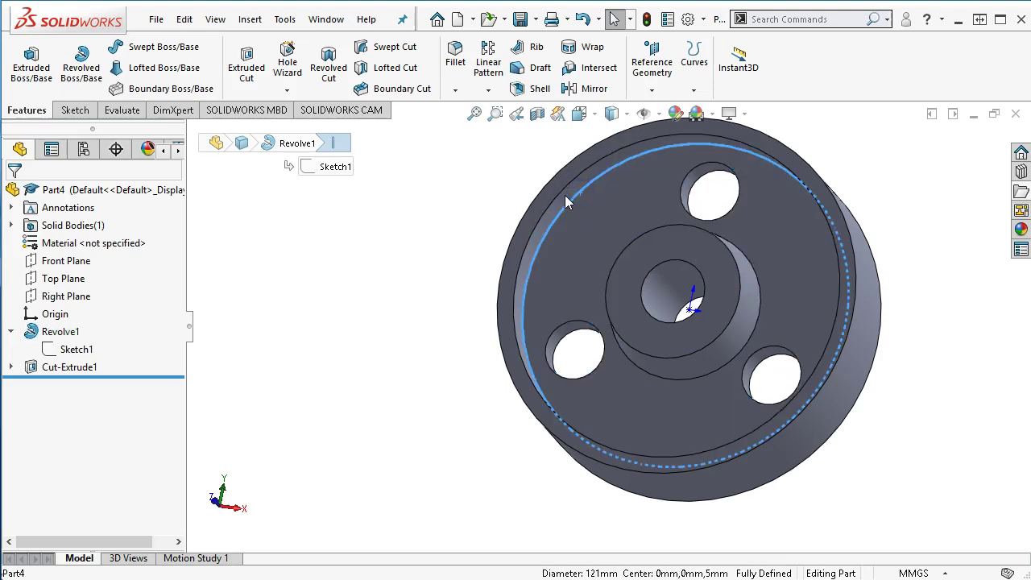
ctrl+click(561, 193)
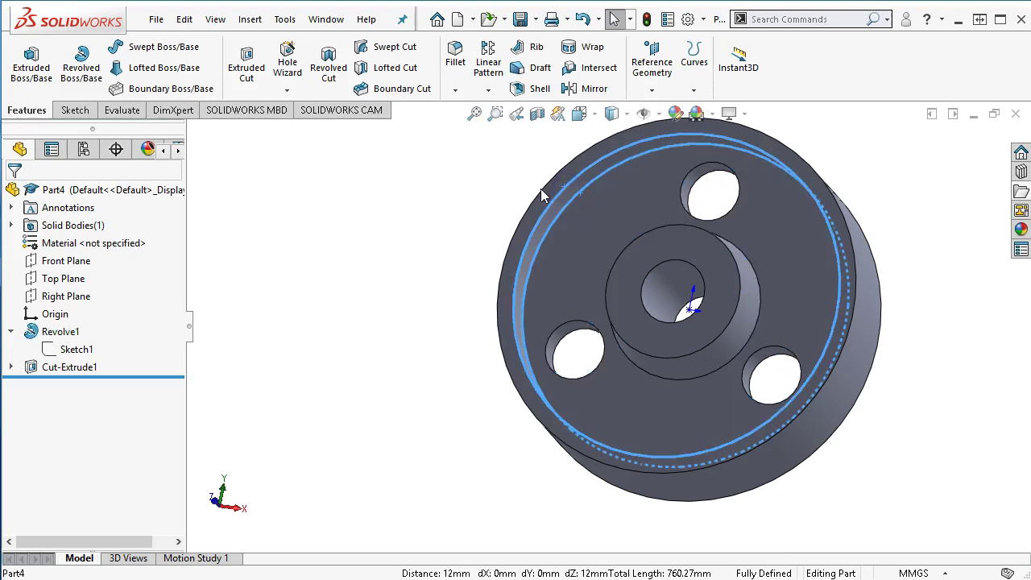
ctrl+click(540, 189)
click(678, 374)
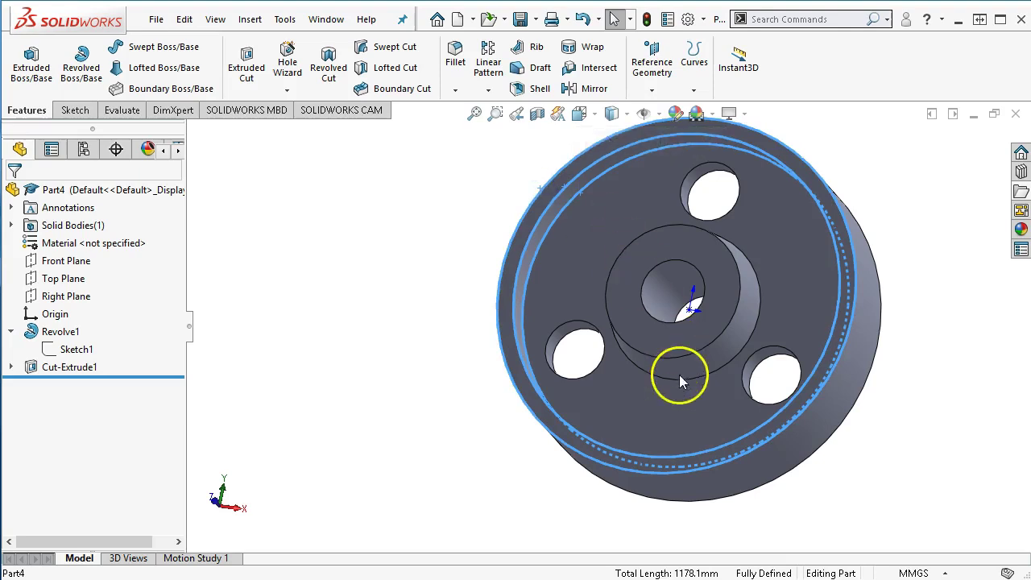
ctrl+click(680, 378)
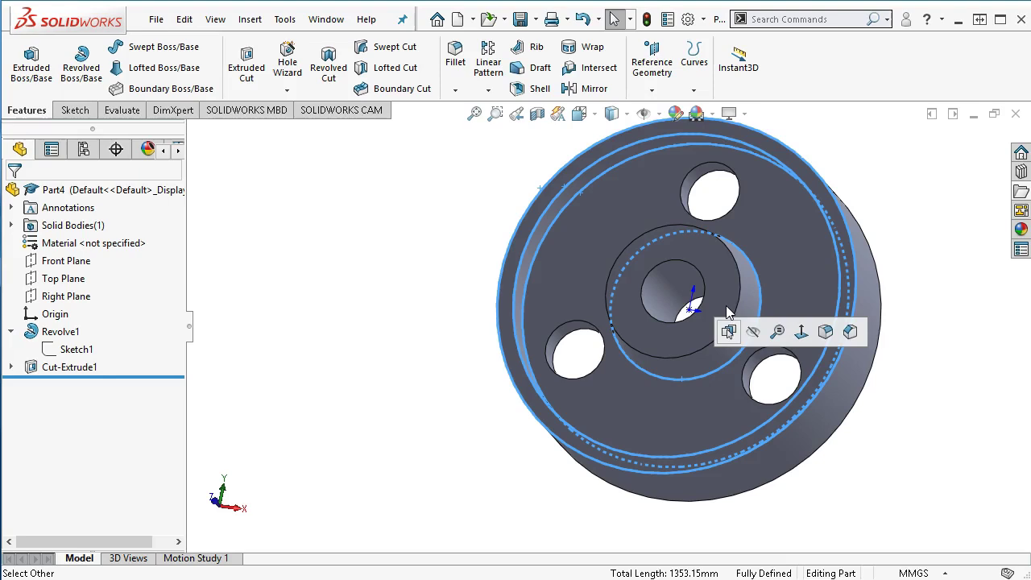
- Check the course drawing, then reselect the outer, inner and hub edges and launch Fillet
key(alt+Tab)
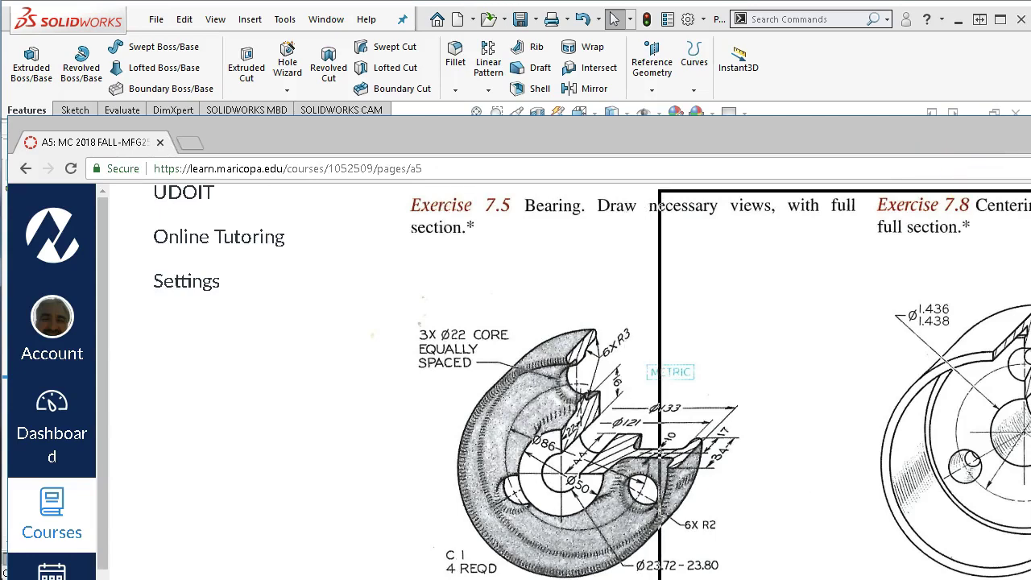
drag(241, 142, 894, 216)
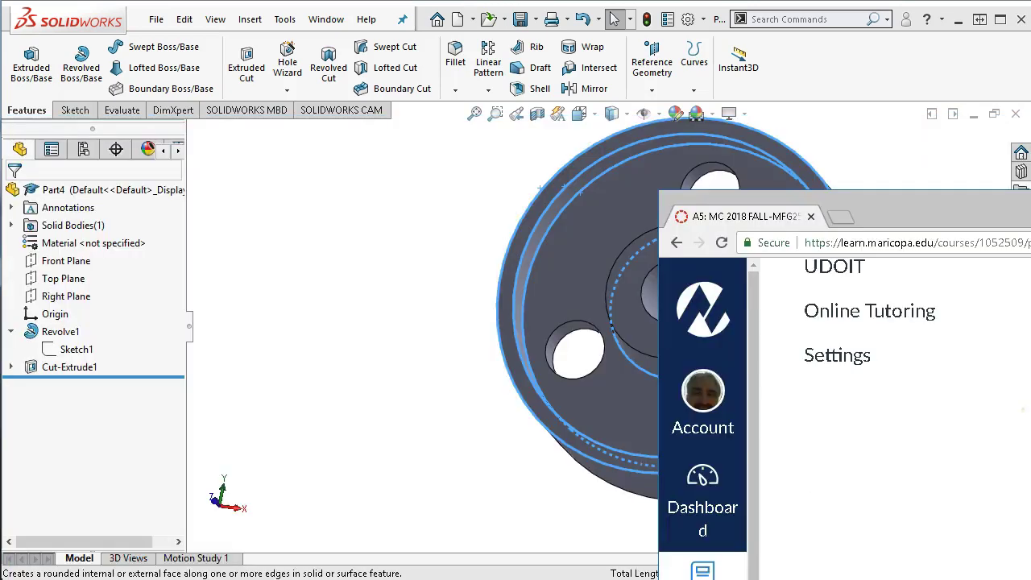
click(409, 229)
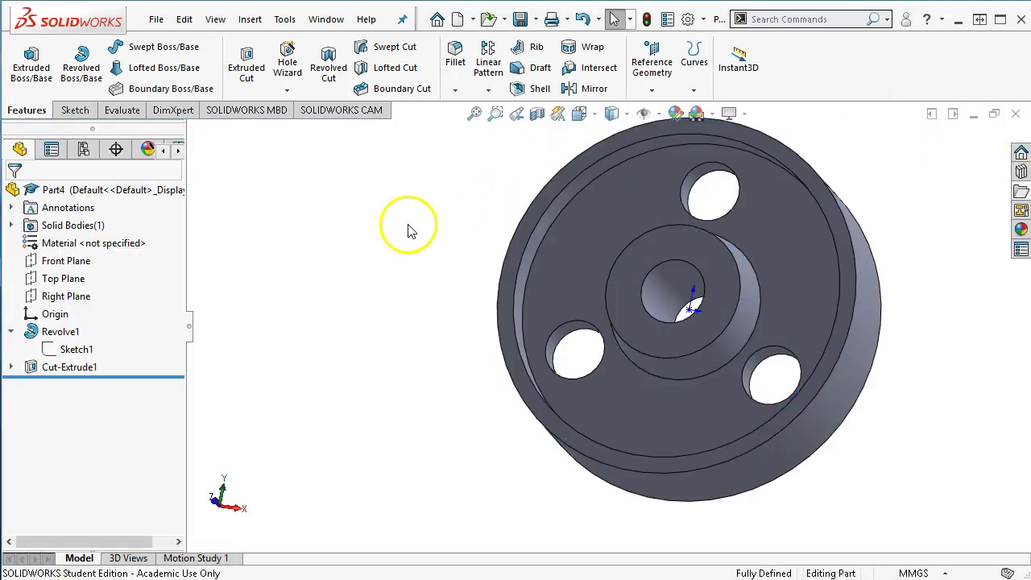
click(551, 230)
click(548, 232)
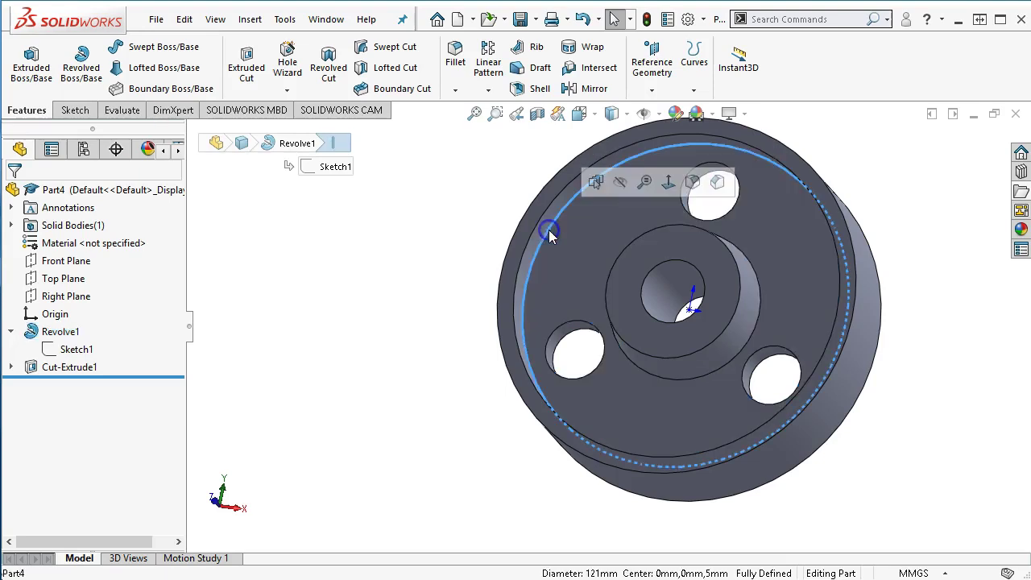
ctrl+click(539, 219)
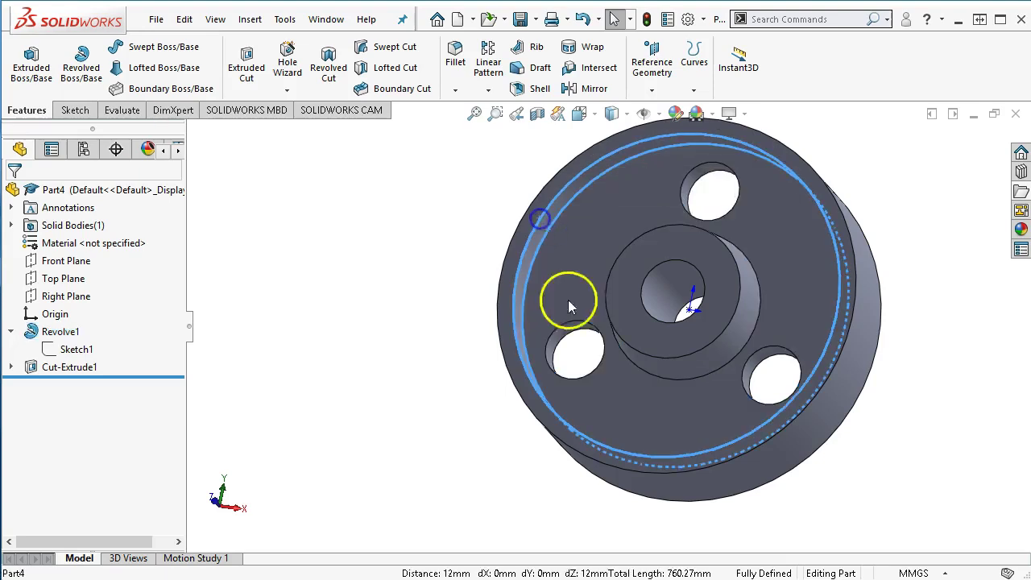
ctrl+click(636, 367)
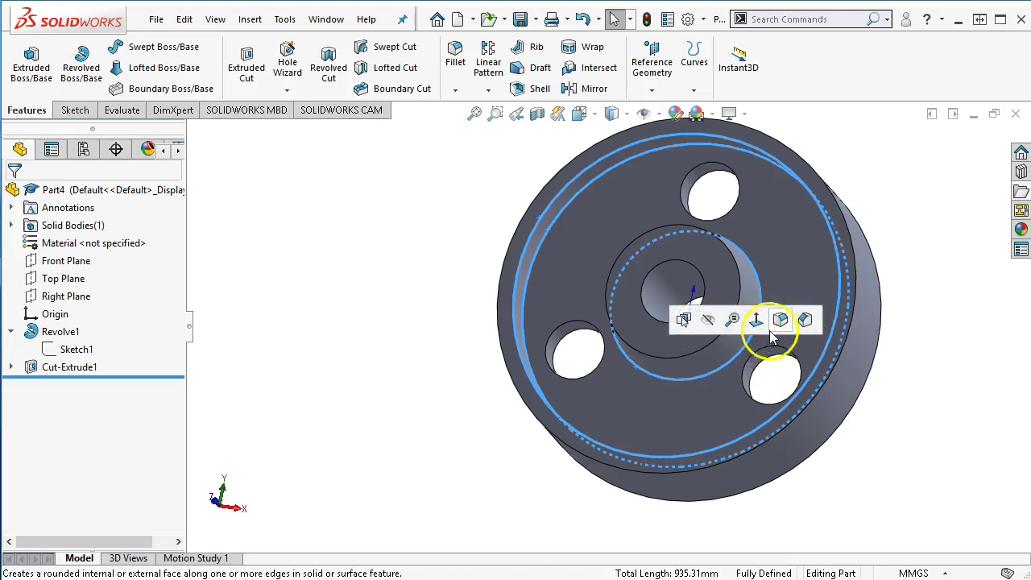
click(777, 320)
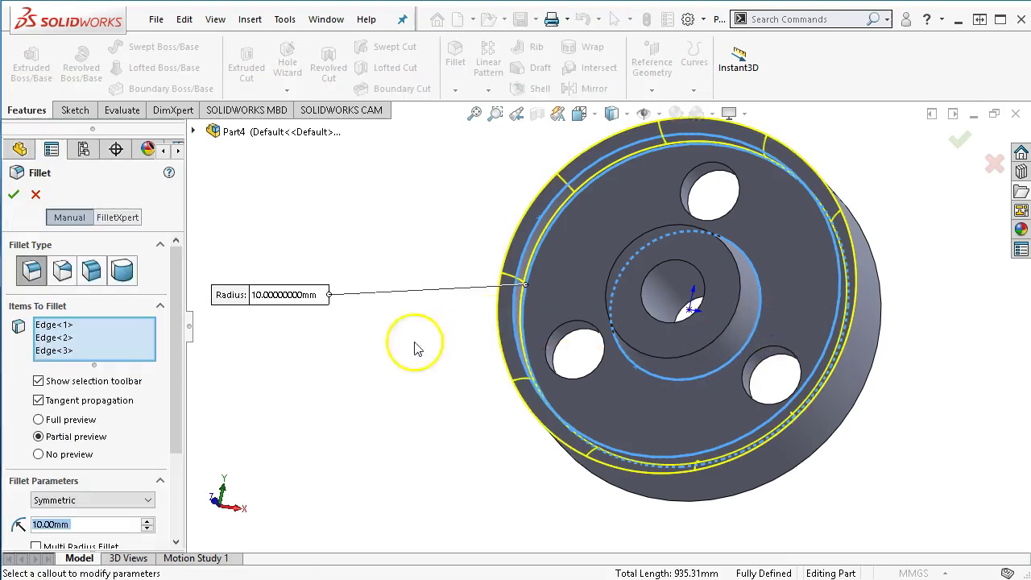
- Set a 3 mm radius, add the inner boss base and both outer flange edges, and apply
text(3)
key(Return)
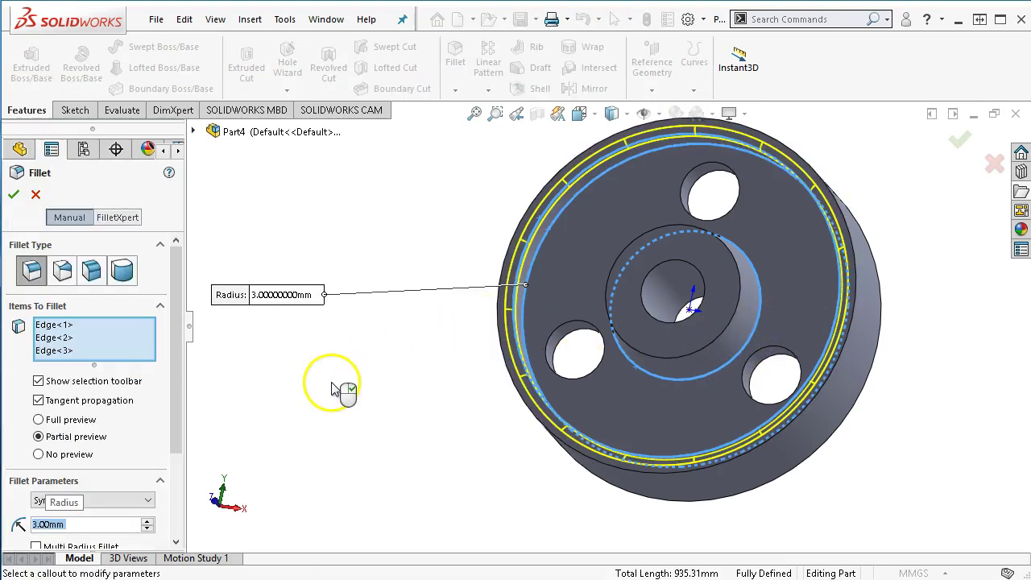
middle_drag(410, 388, 240, 359)
middle_drag(625, 432, 623, 334)
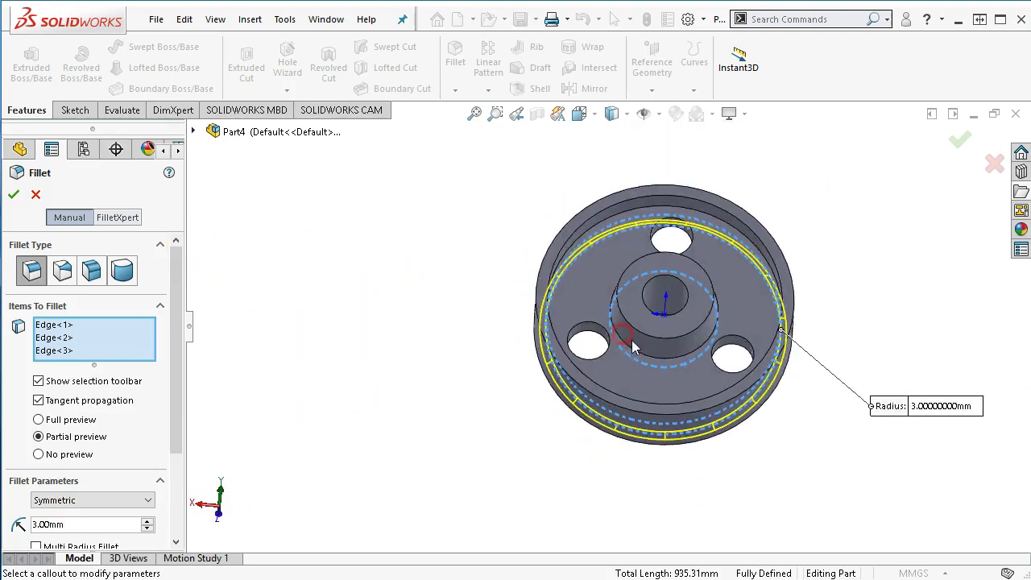
scroll(632, 346, down, 3)
click(632, 357)
scroll(635, 378, up, 2)
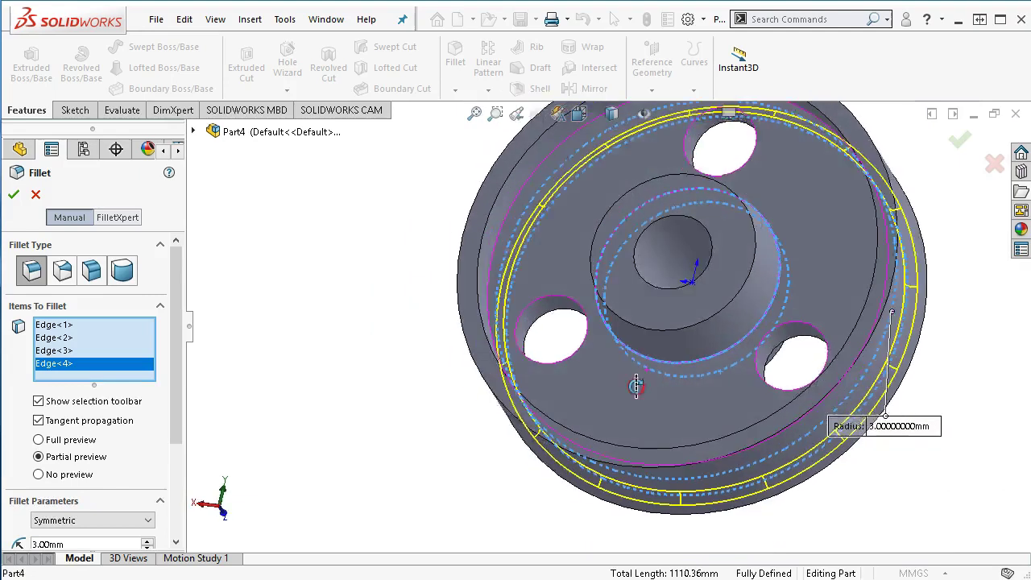
middle_drag(635, 386, 567, 403)
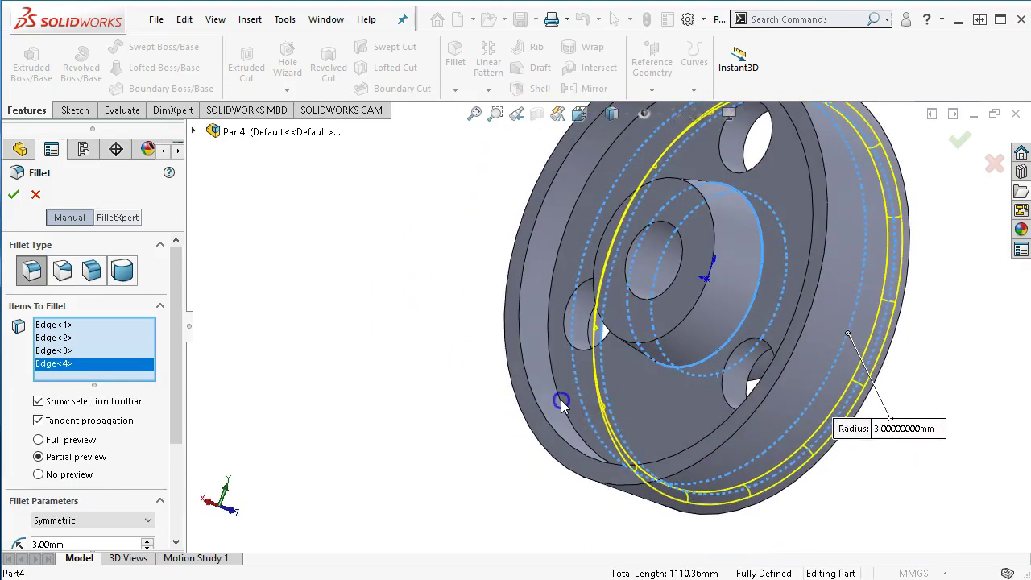
click(560, 399)
click(537, 406)
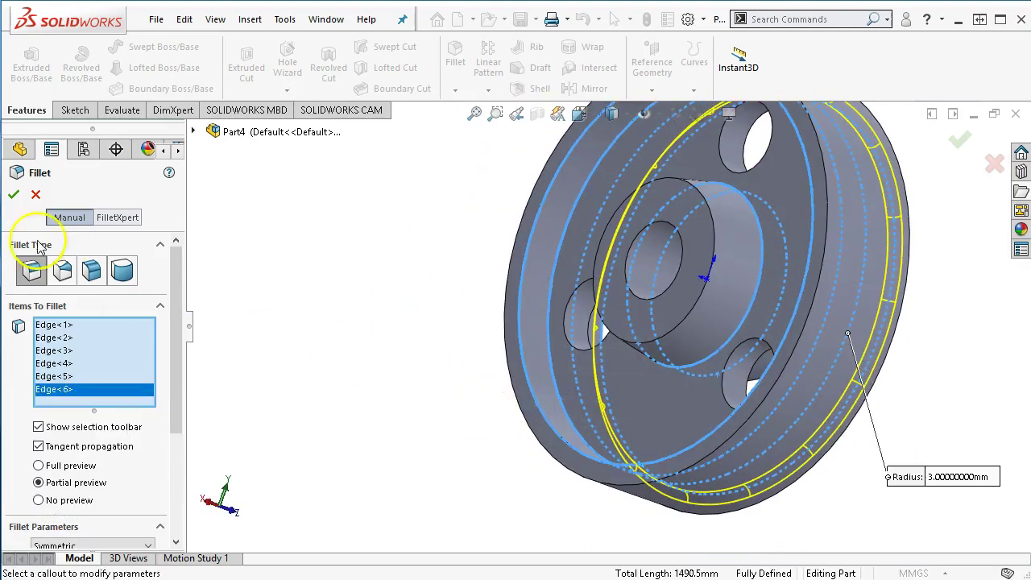
click(15, 195)
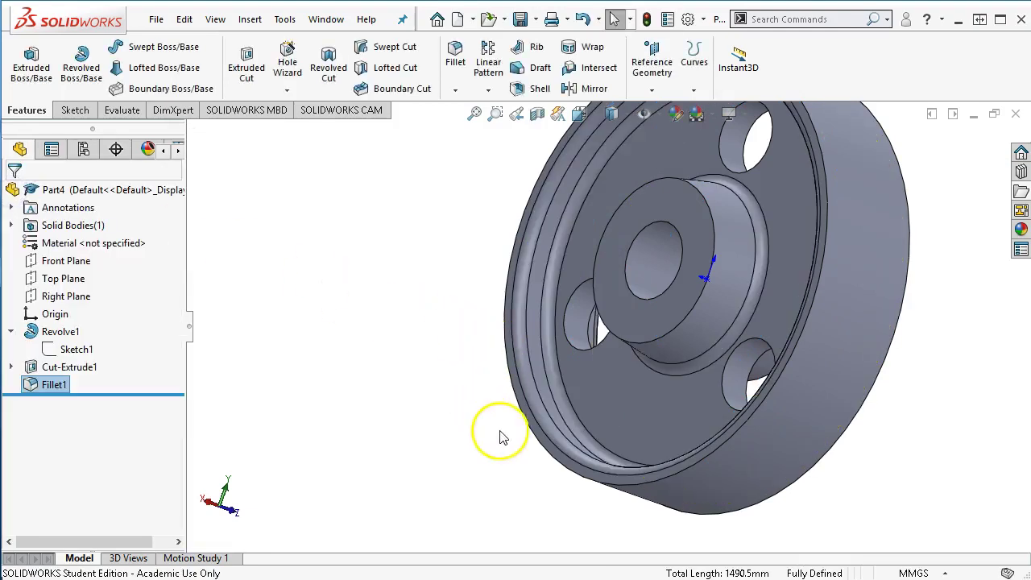
- Select the wheel's outer circular edge and the edges of all three bolt holes for a fillet
click(524, 419)
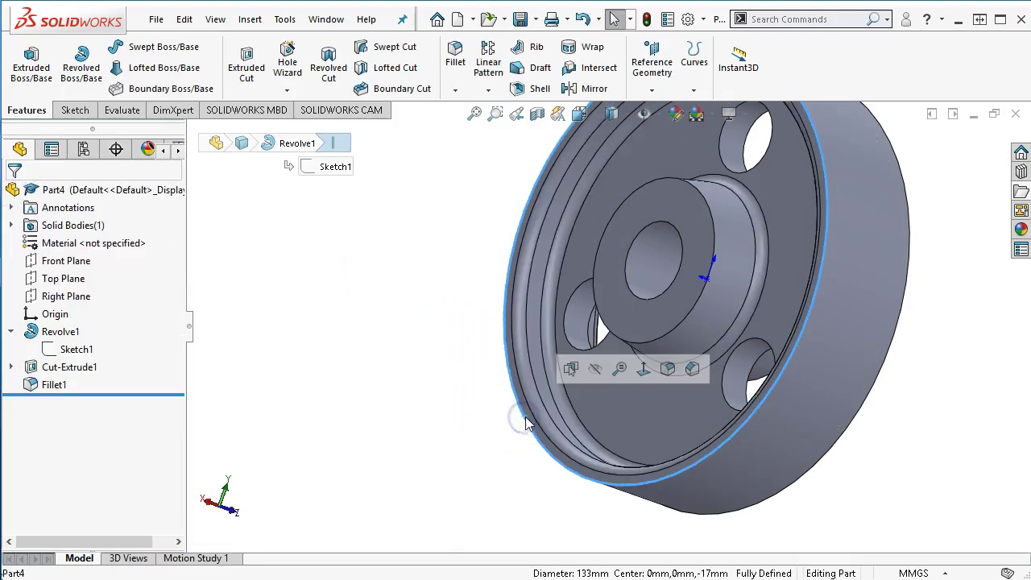
ctrl+click(589, 351)
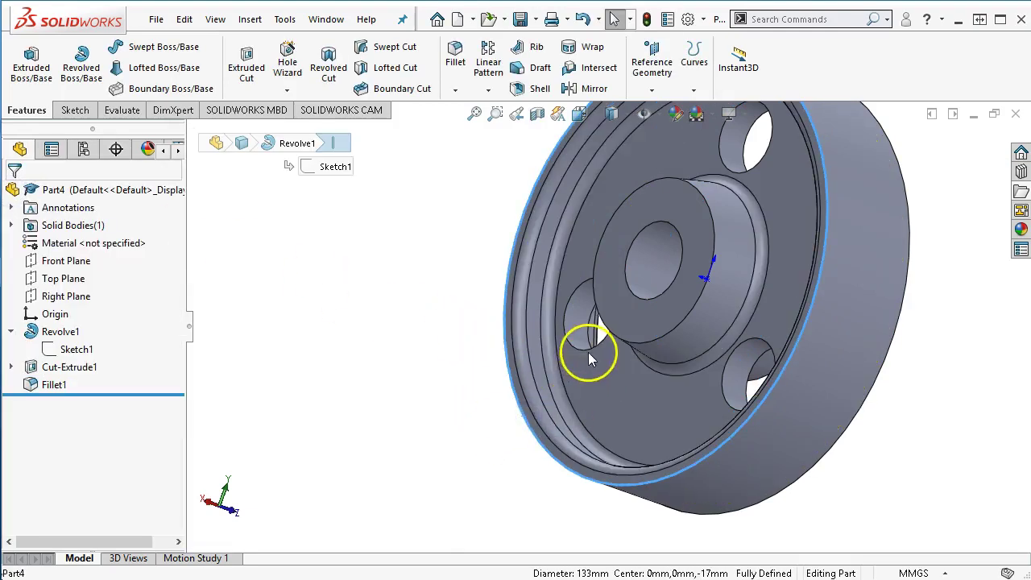
ctrl+click(724, 397)
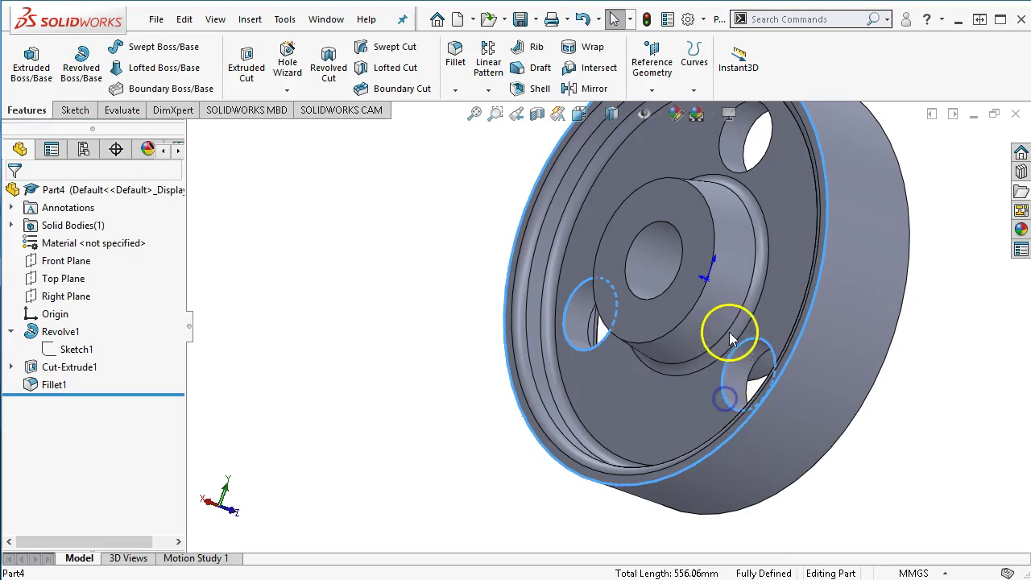
ctrl+click(761, 158)
middle_drag(223, 432, 595, 281)
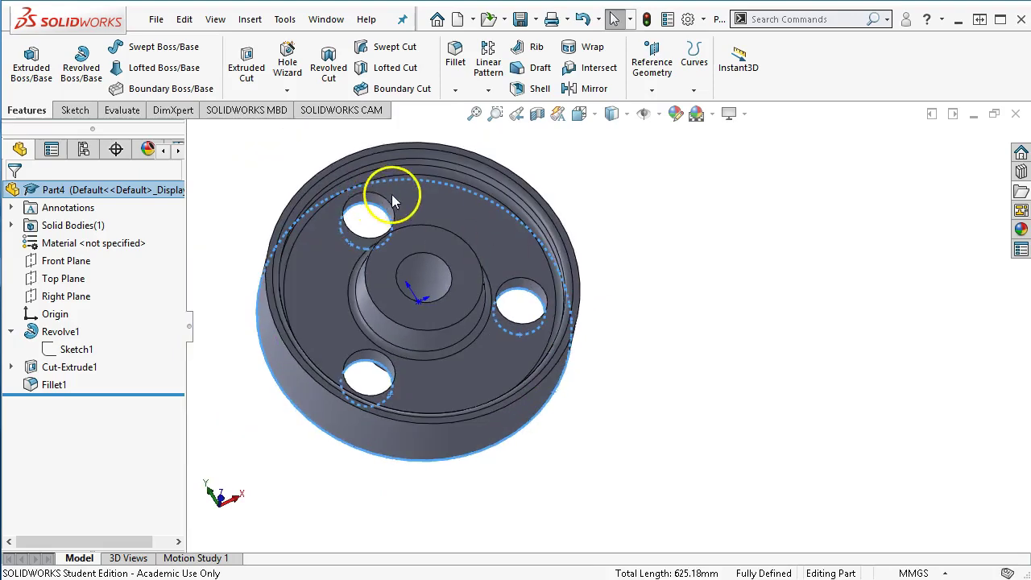
ctrl+click(391, 203)
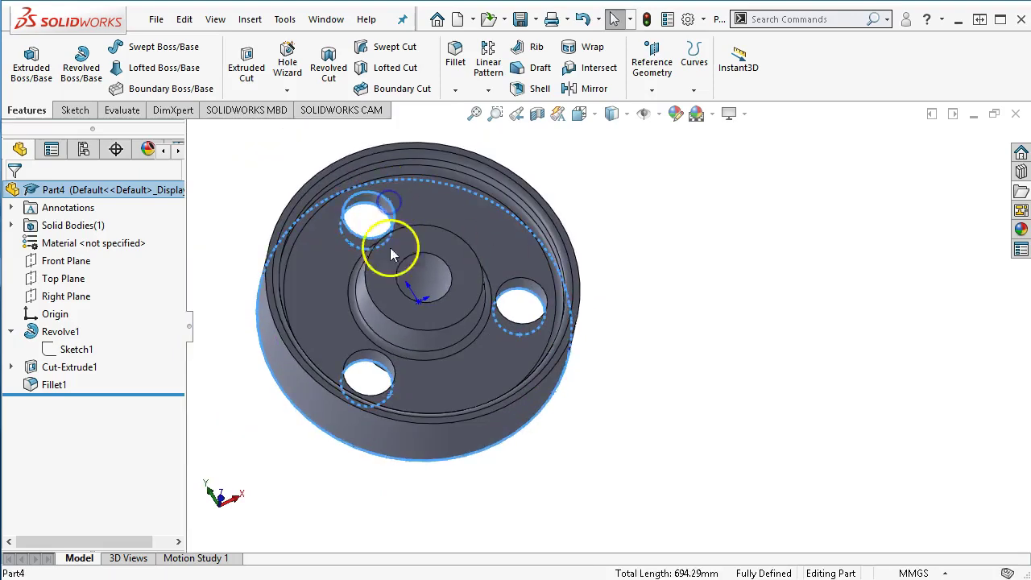
ctrl+click(372, 366)
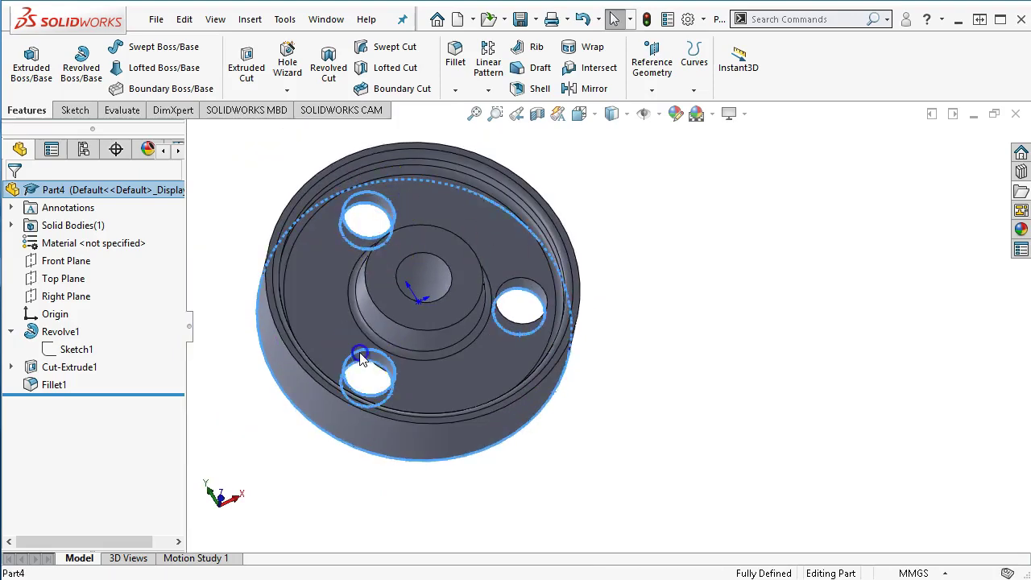
ctrl+click(519, 278)
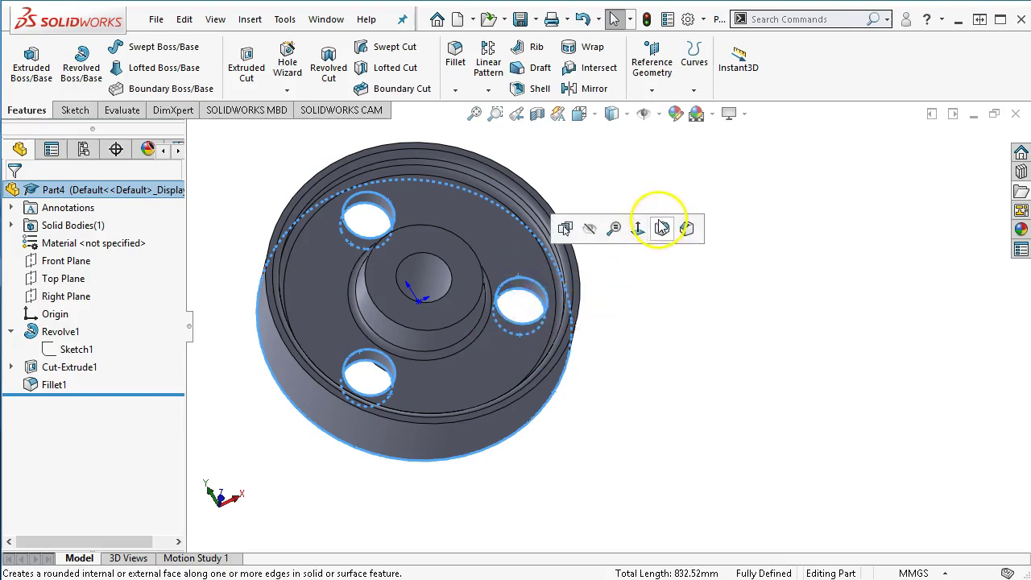
click(661, 228)
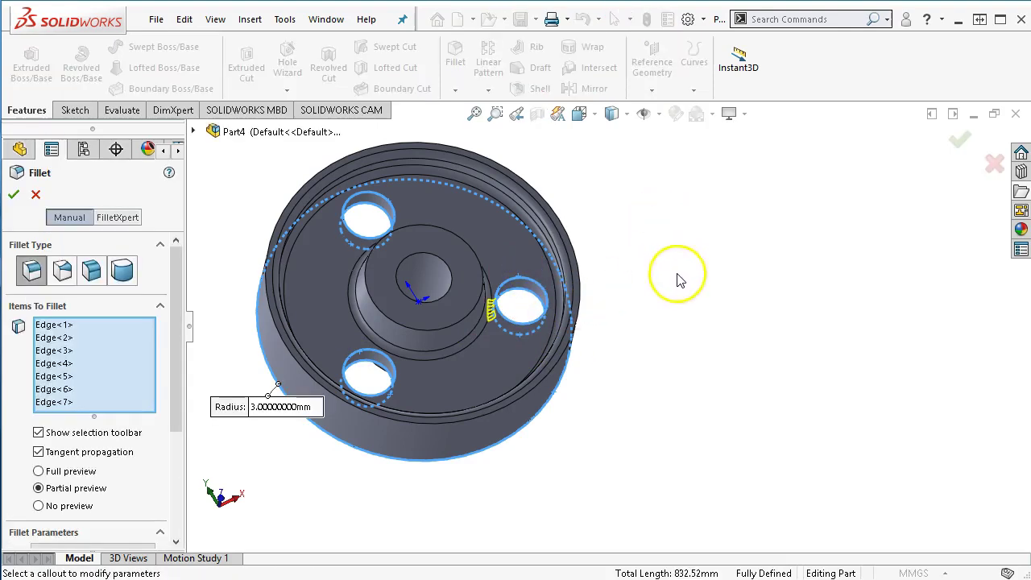
- Add the wheel's outer edge, change the radius to 2 mm and apply Fillet2
middle_drag(676, 280, 697, 406)
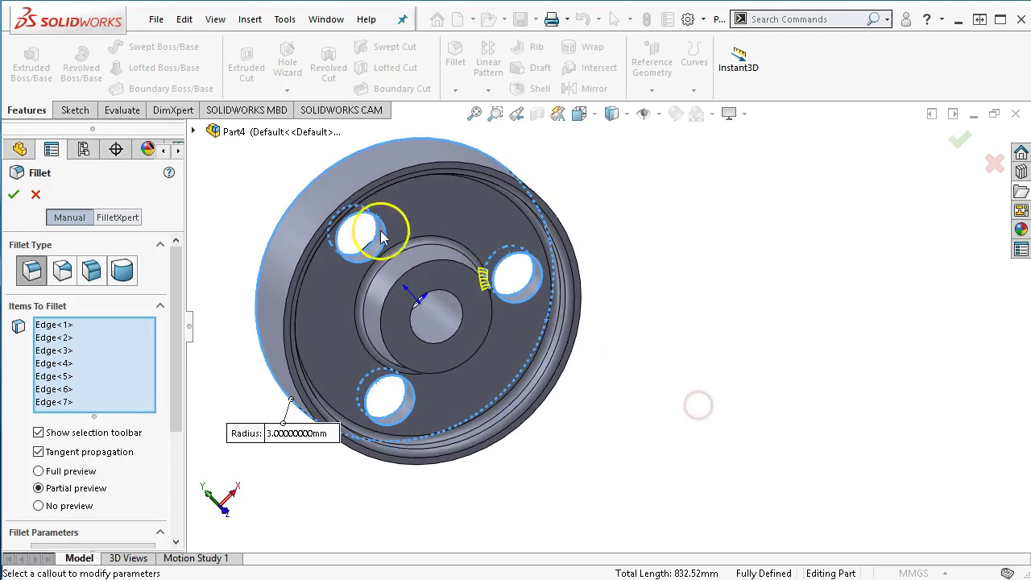
scroll(368, 218, down, 5)
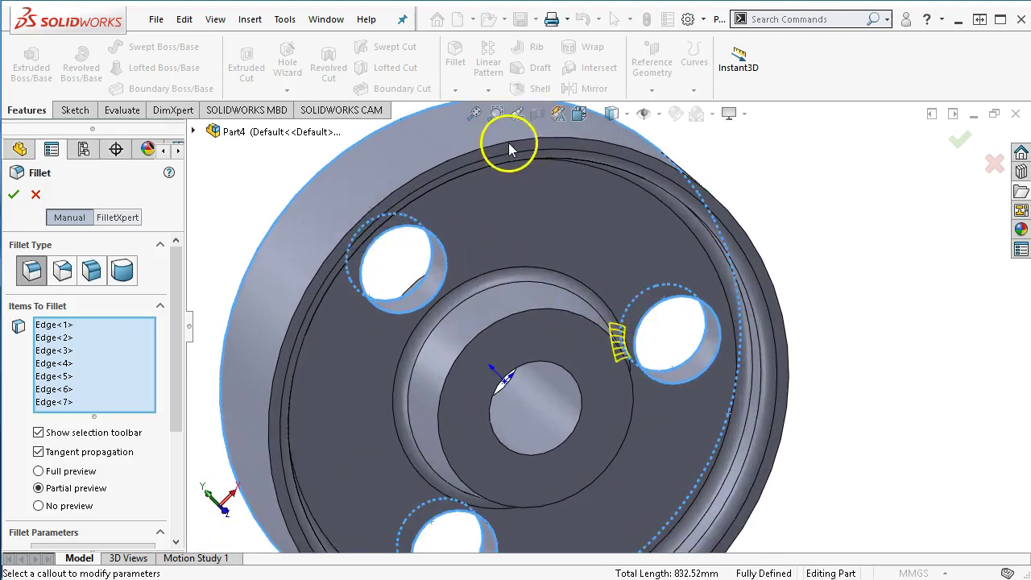
click(509, 144)
scroll(725, 256, up, 6)
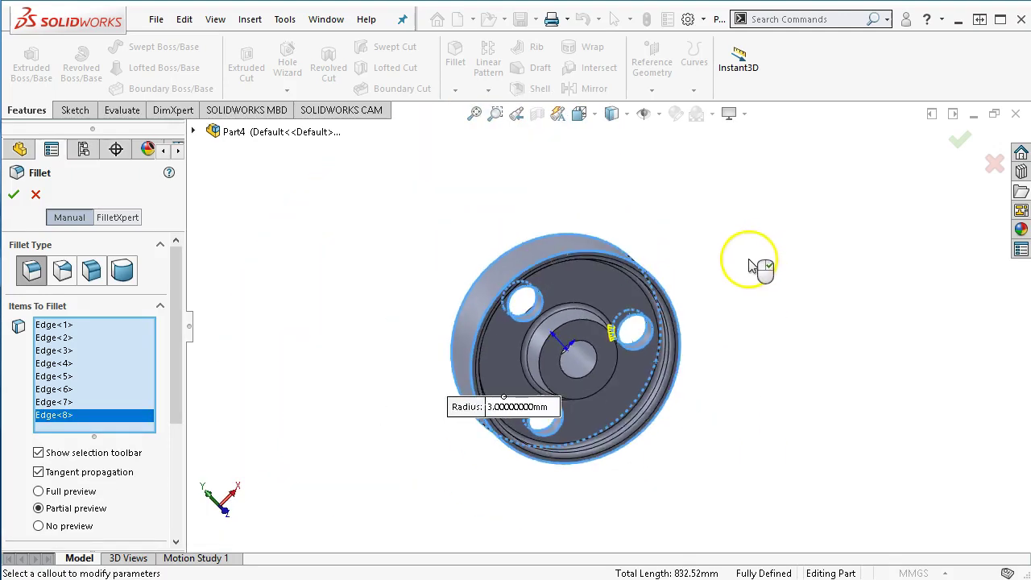
drag(177, 392, 174, 515)
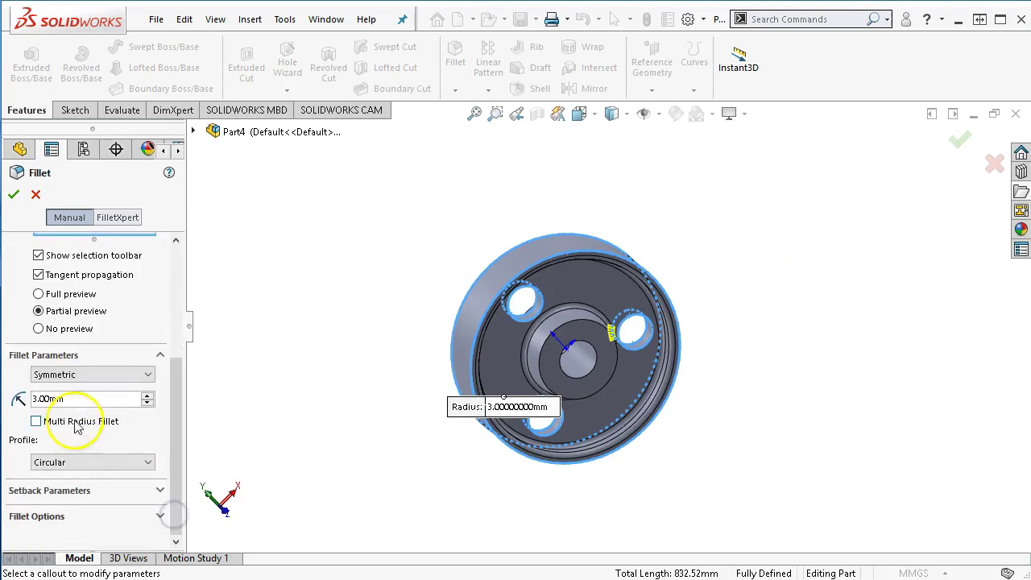
double_click(72, 403)
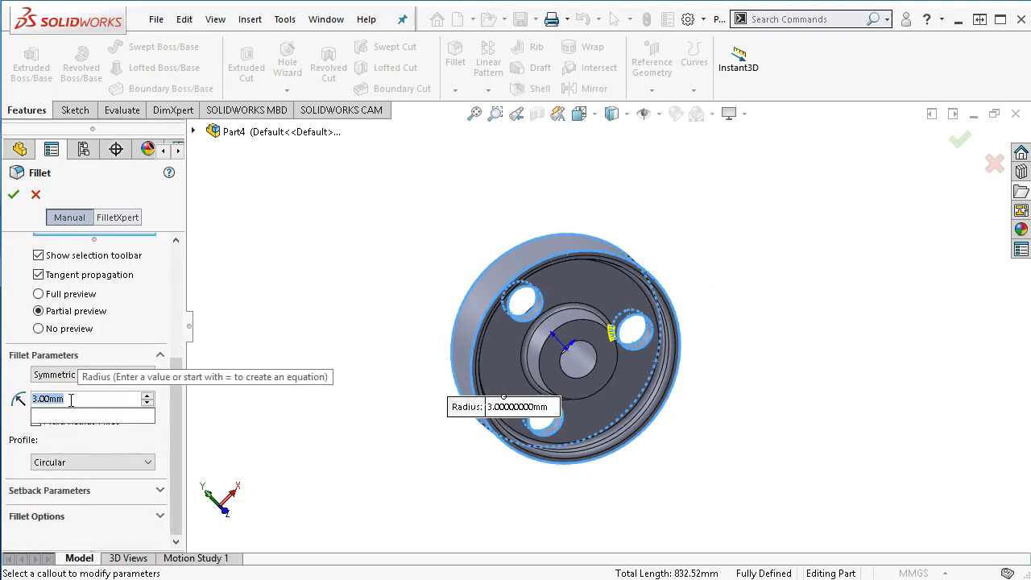
text(2)
key(Return)
click(13, 195)
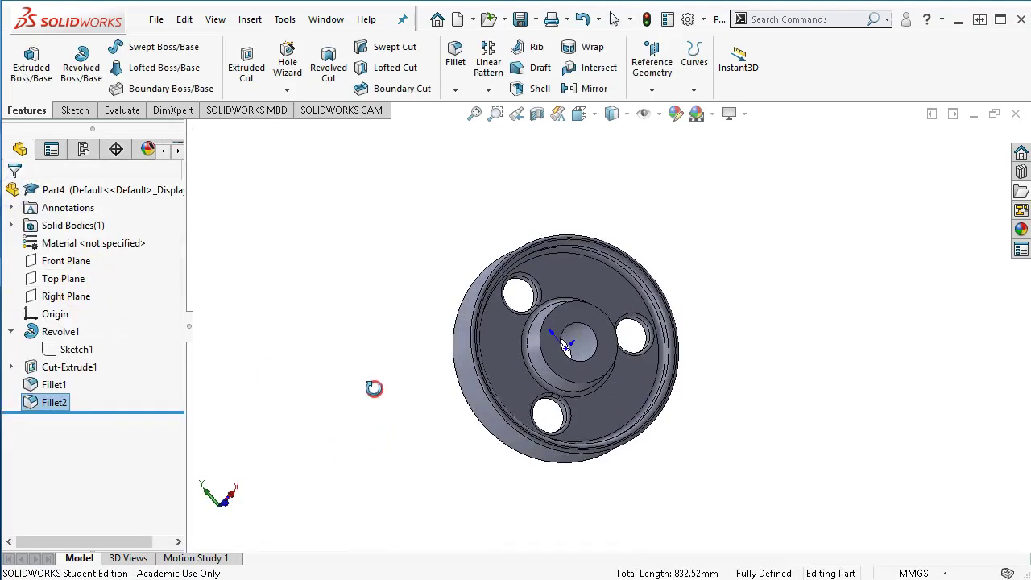
- Zoom and orbit to inspect the fillets, then return to the Isometric view with Ctrl+7
scroll(596, 363, down, 5)
middle_drag(505, 226, 900, 417)
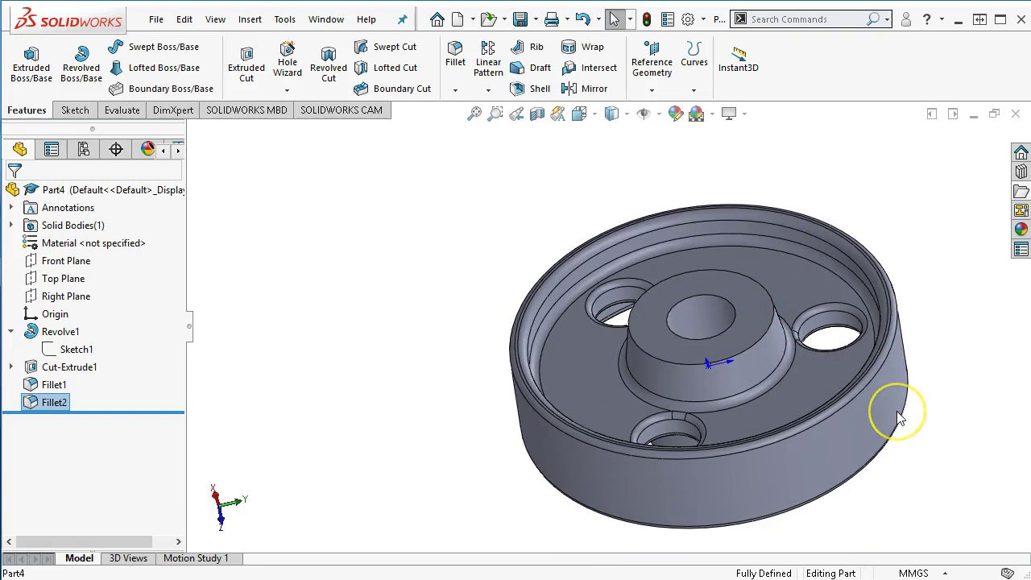
key(ctrl+7)
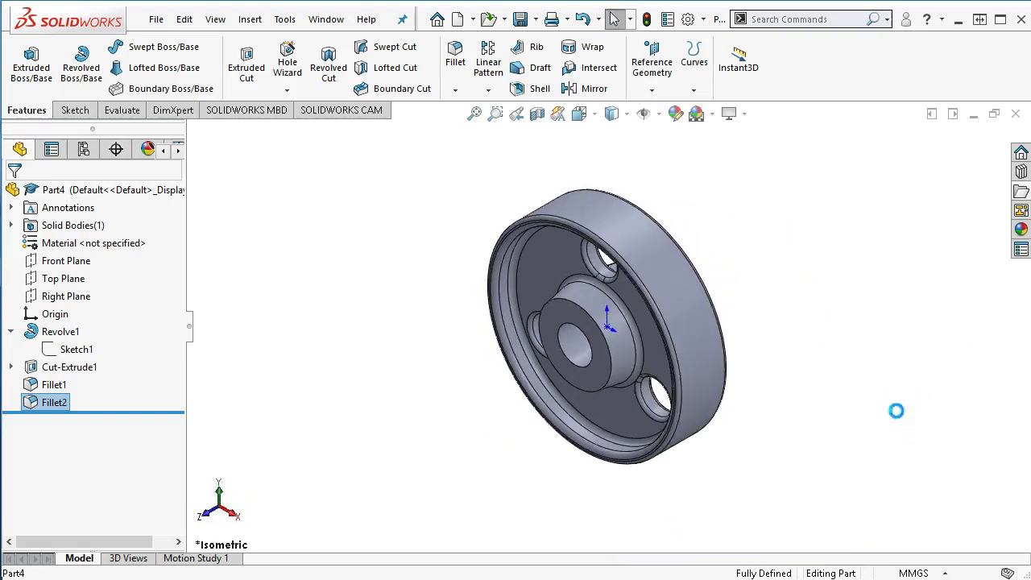
- Save the part as '7.6 Truck Wheel' followed by the author's initials
key(ctrl+s)
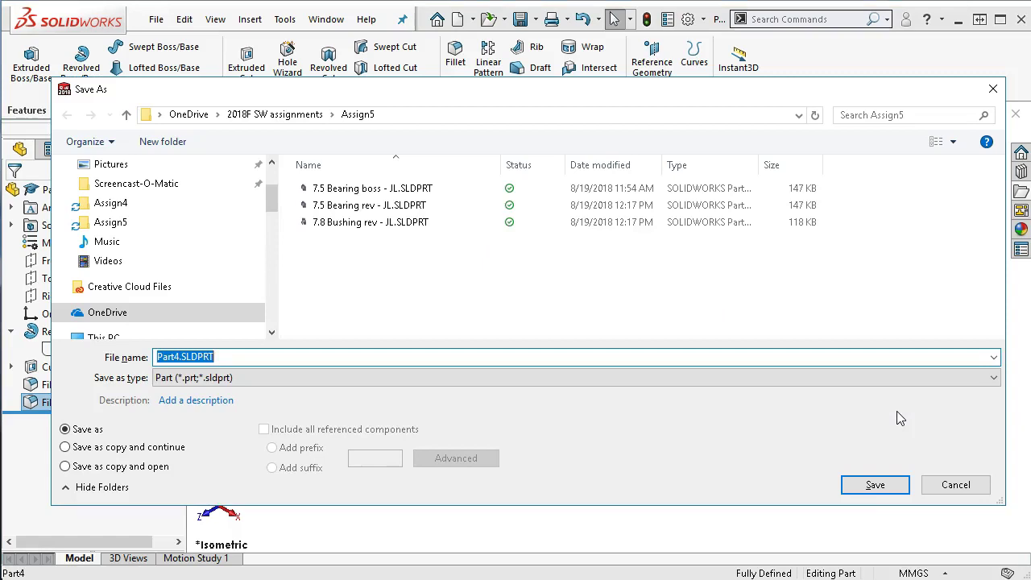
text(7)
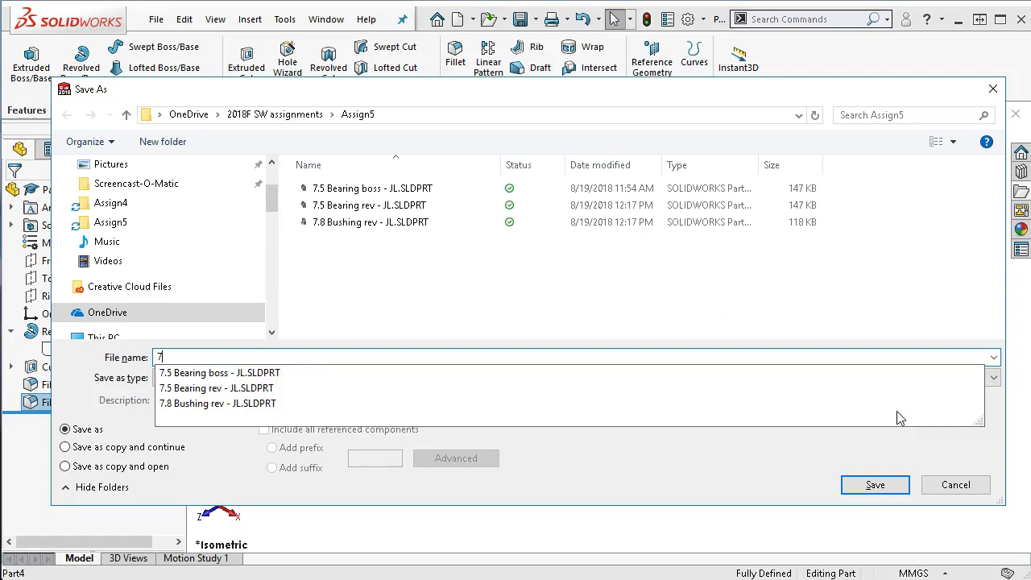
text(.6 Tr)
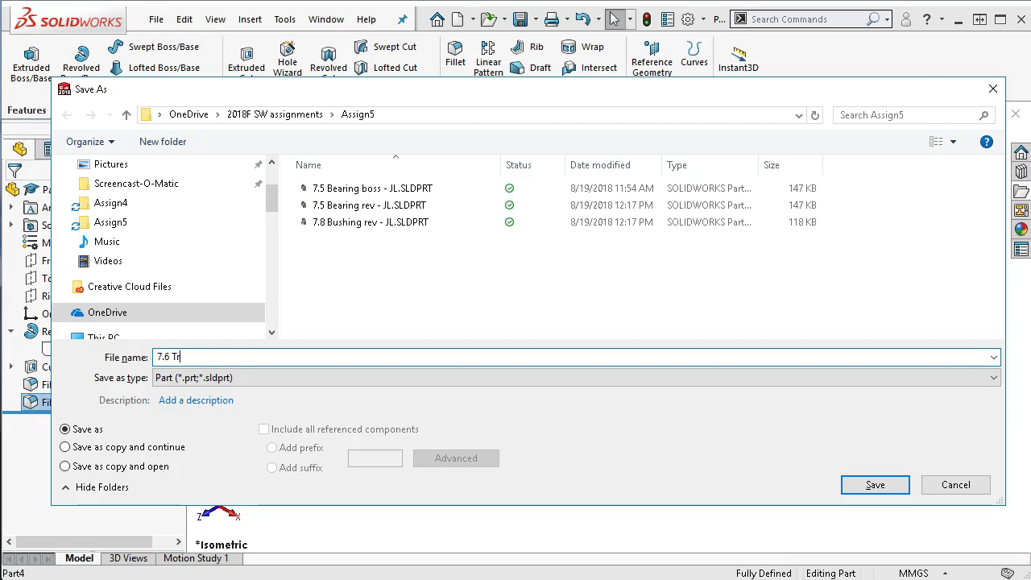
text(uck w)
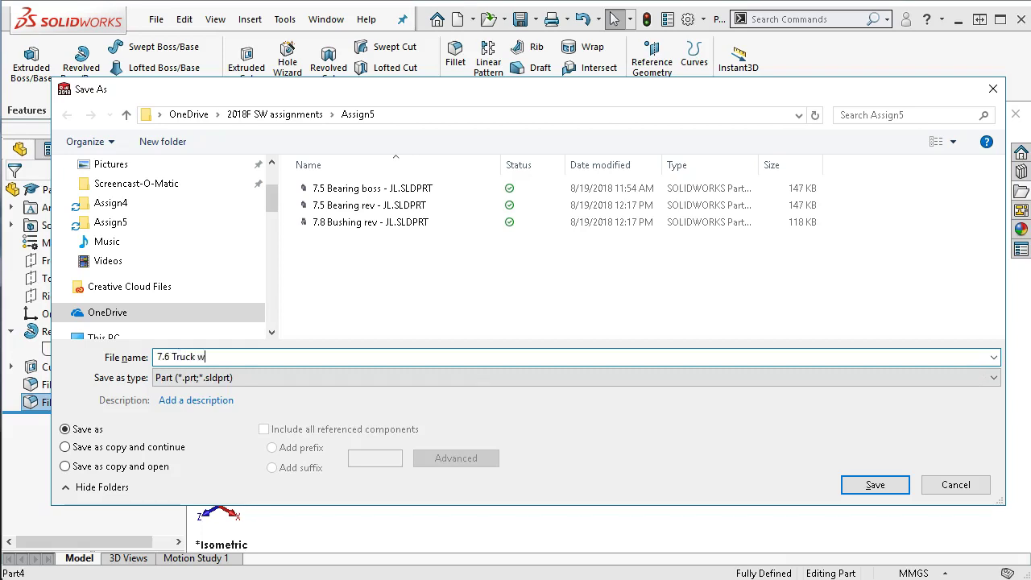
text(h)
key(BackSpace)
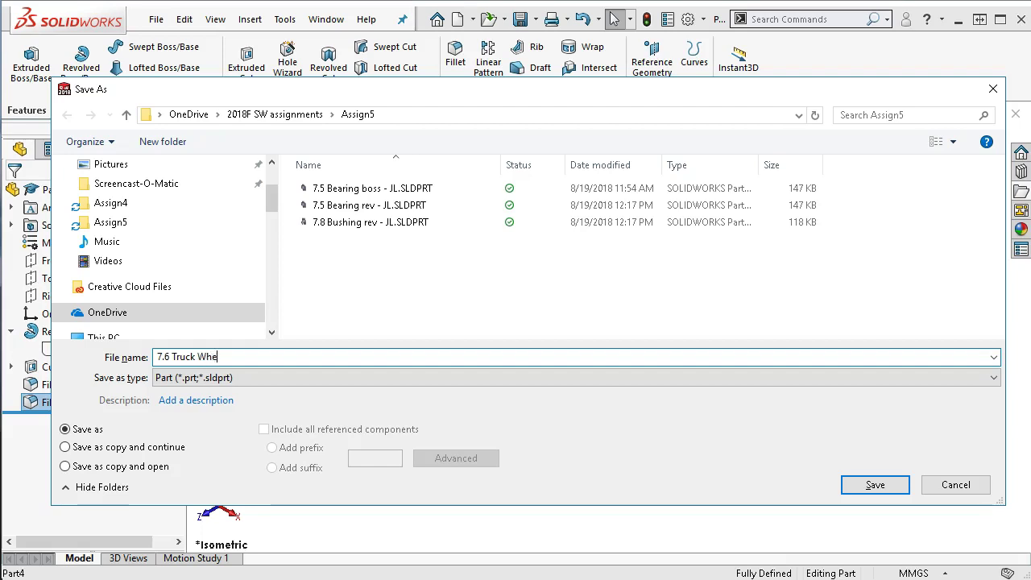
text(heel - JL)
click(896, 484)
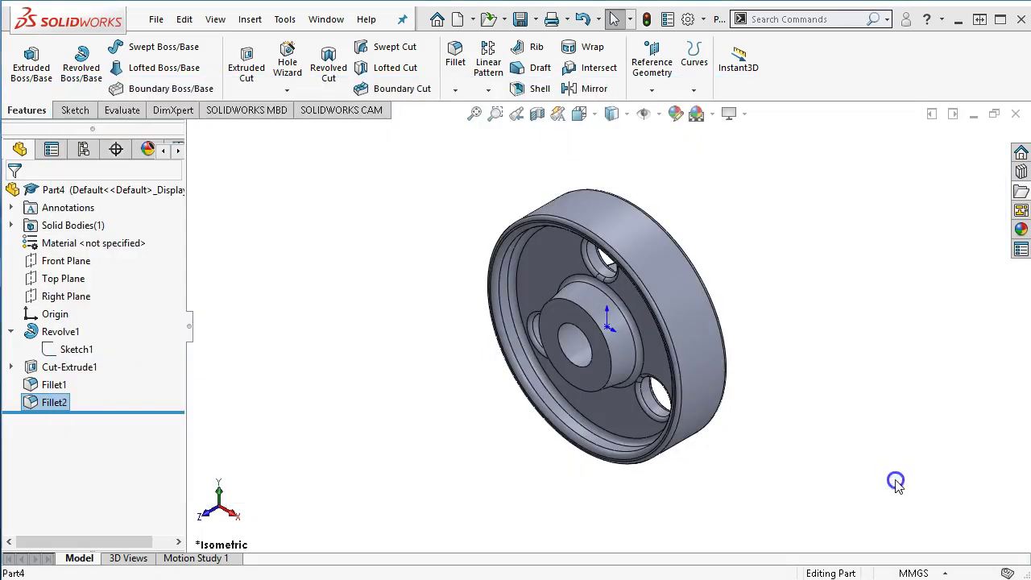